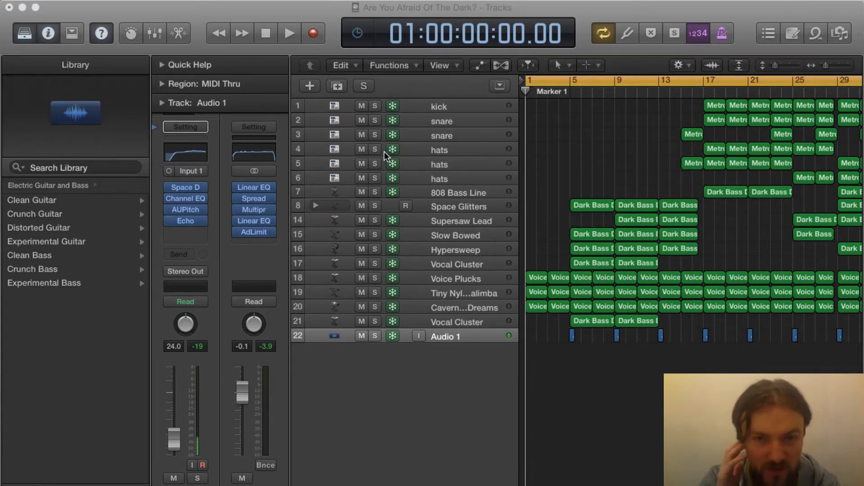
# Step: Turn off cycle playback for the arrangement, bring up the OBS window for a check and minimize it
pyautogui.hscroll(-1, 384, 151)
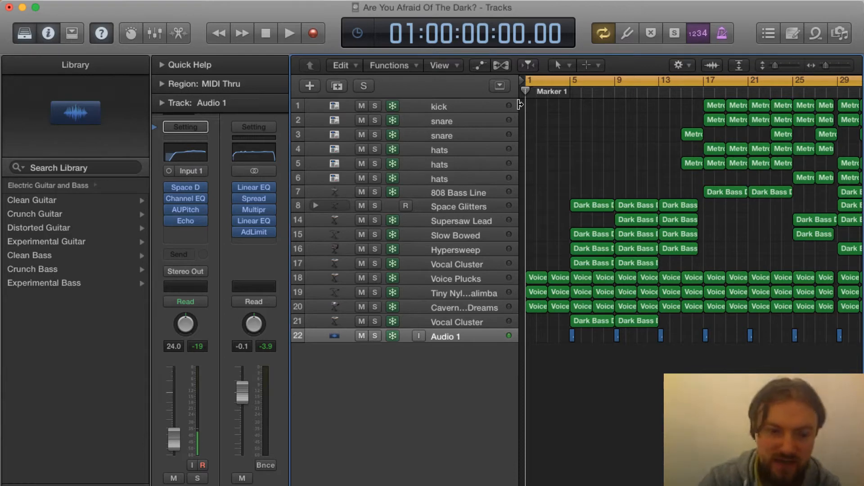
pyautogui.click(562, 80)
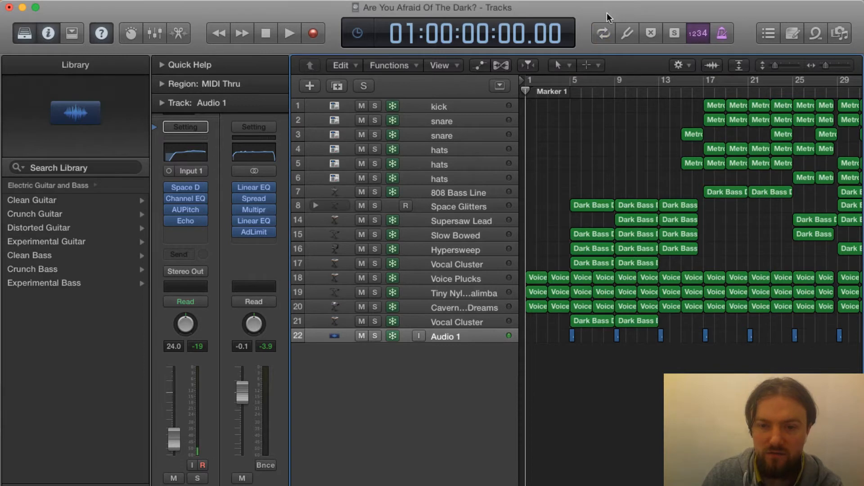
pyautogui.click(684, 484)
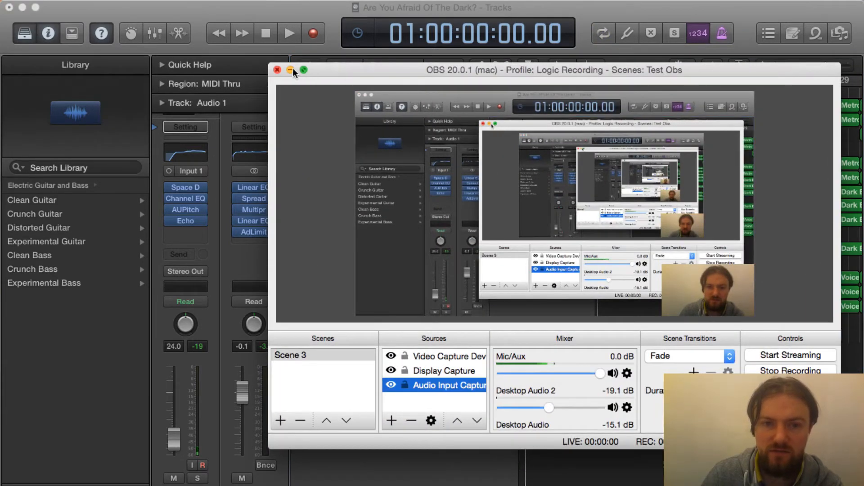
pyautogui.click(290, 70)
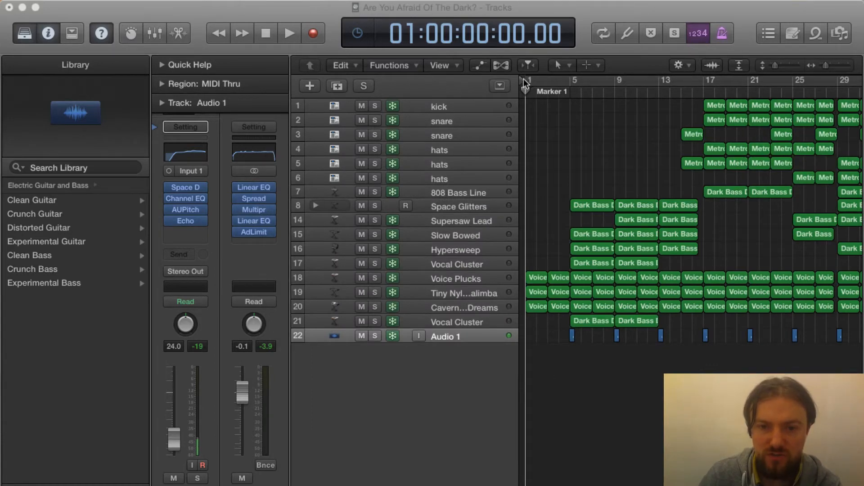
# Step: Play the whole arrangement from the start of the song to around bar 19 and stop
pyautogui.click(525, 92)
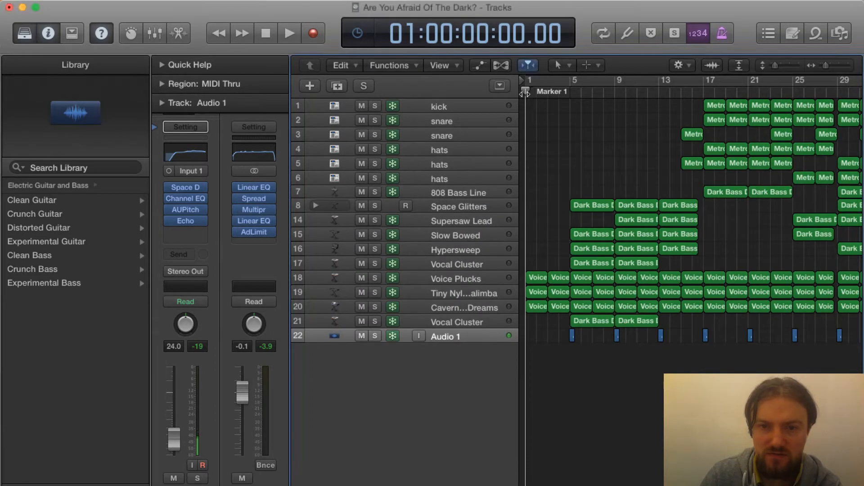
pyautogui.press('space')
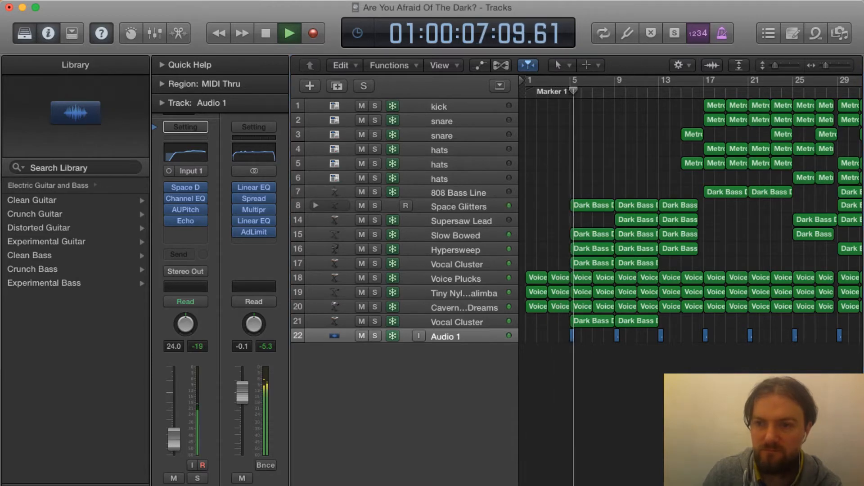
pyautogui.click(693, 130)
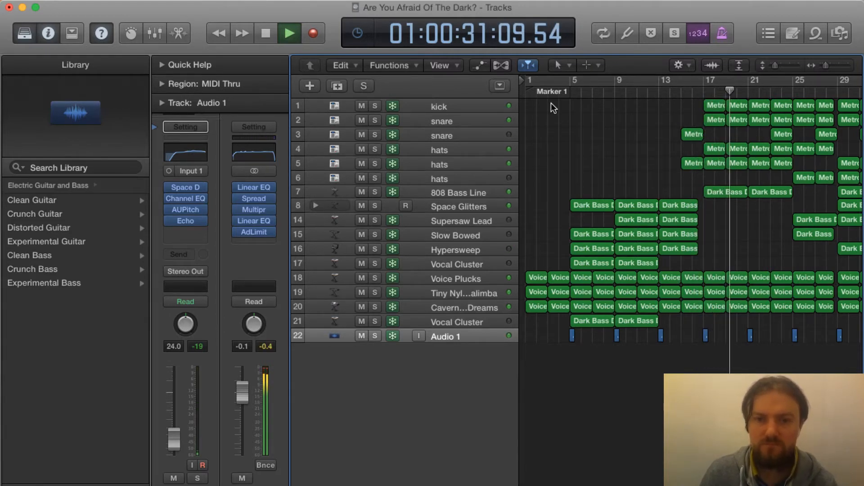
pyautogui.press('space')
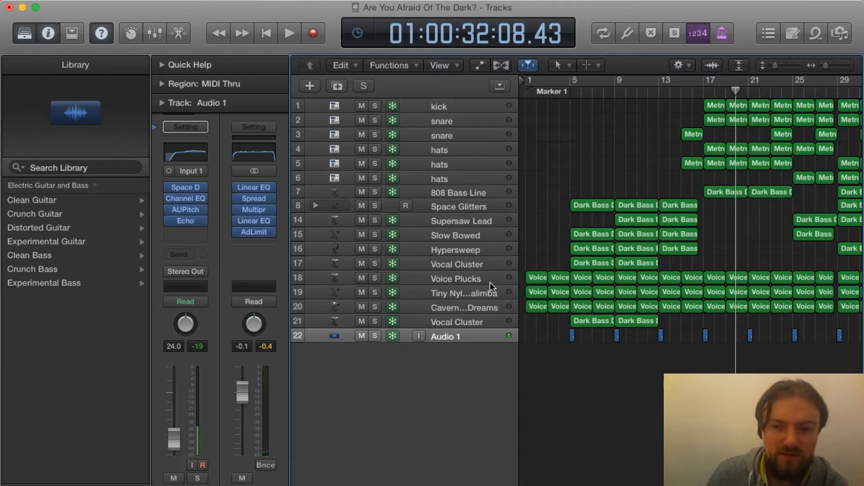
# Step: Solo the Voice Plucks track and play it from the start of the song up to about bar 5
pyautogui.click(458, 277)
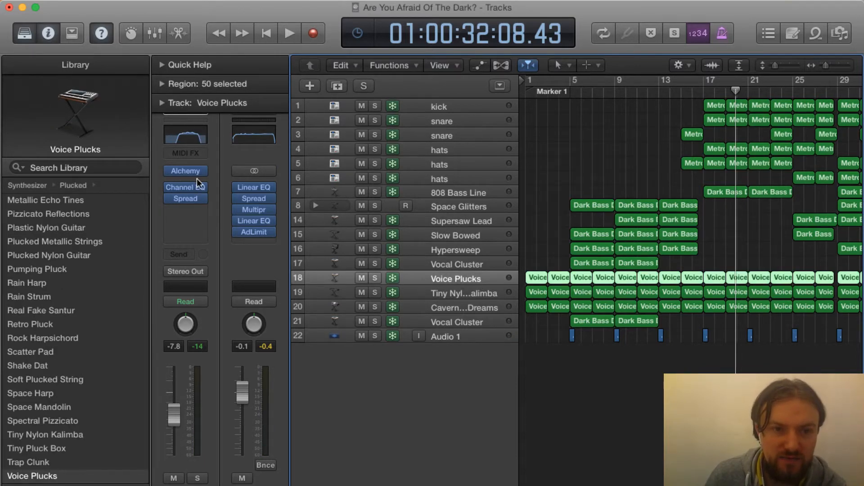
pyautogui.click(161, 103)
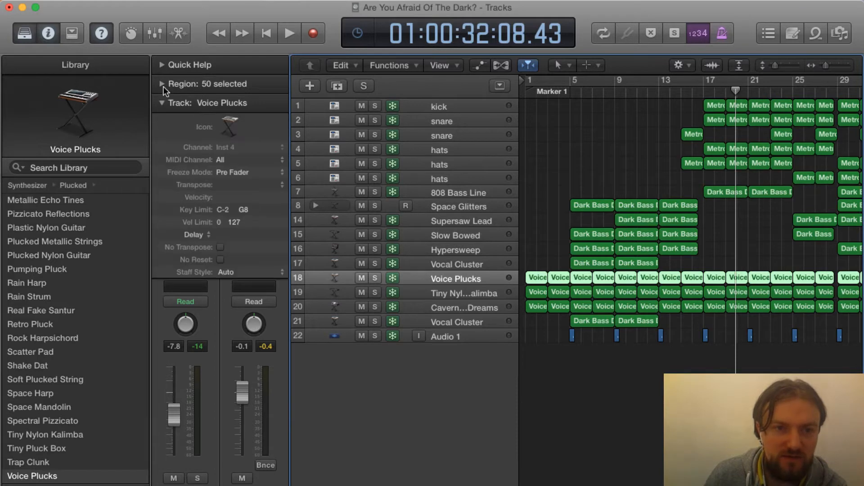
pyautogui.click(163, 103)
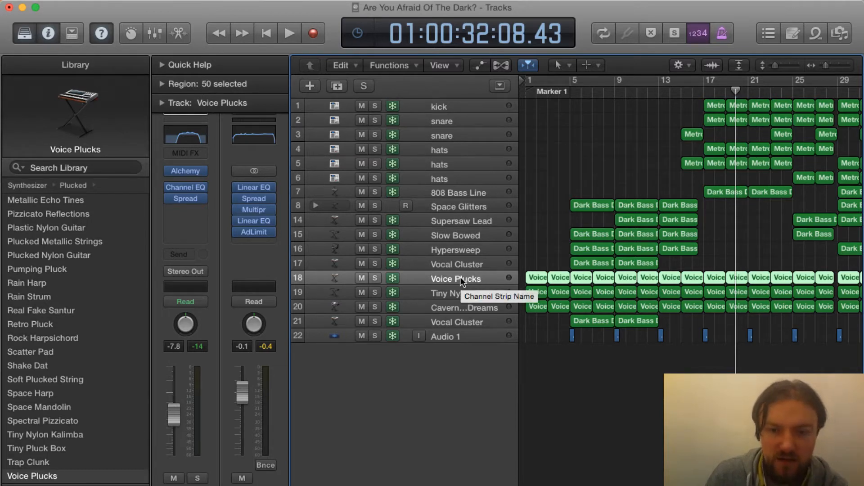
pyautogui.click(375, 278)
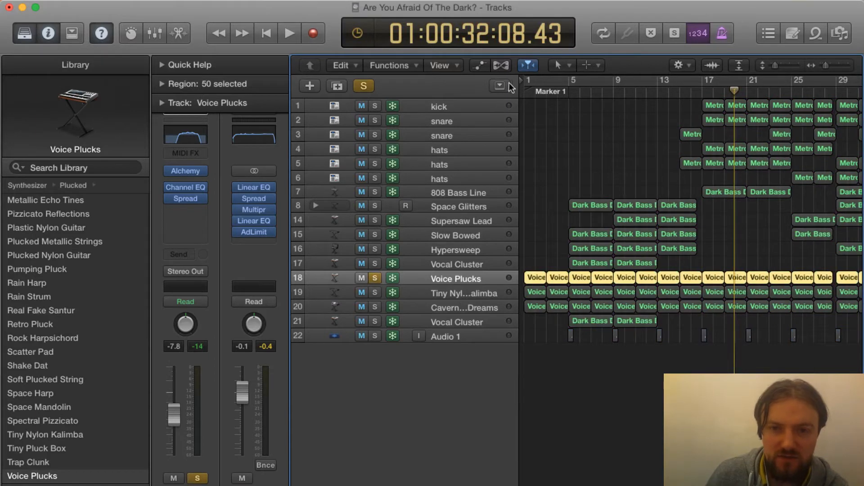
pyautogui.click(523, 95)
pyautogui.press('space')
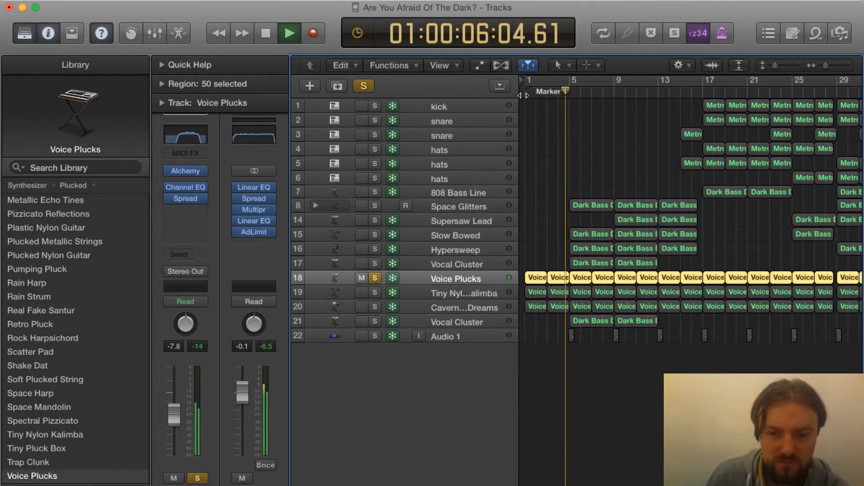
pyautogui.press('space')
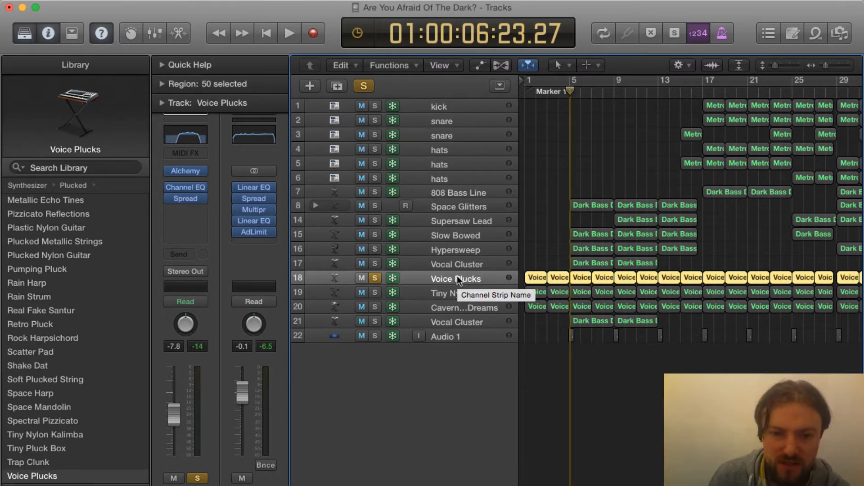
# Step: Open the first Voice Plucks region in the Piano Roll, play its notes from the beginning, and close the editor
pyautogui.doubleClick(532, 277)
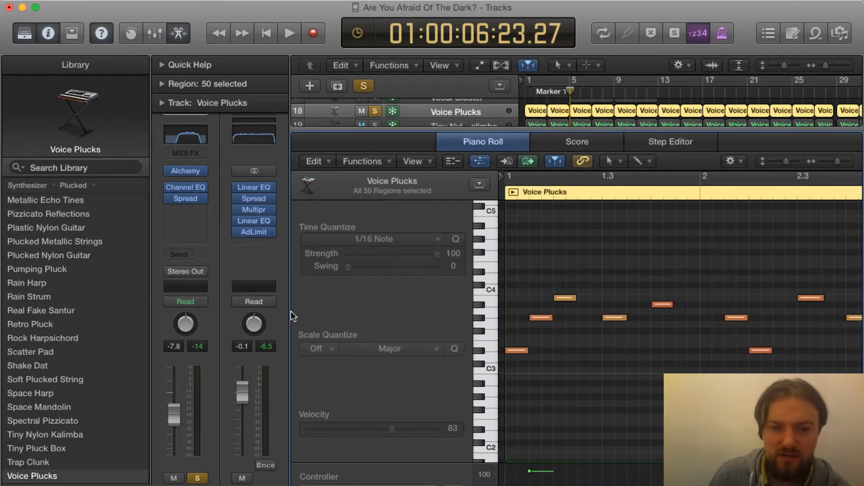
pyautogui.press('i')
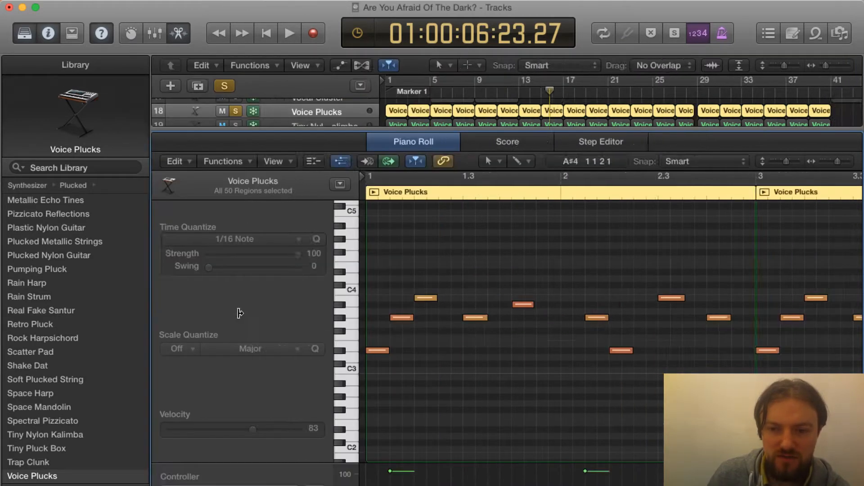
pyautogui.press('i')
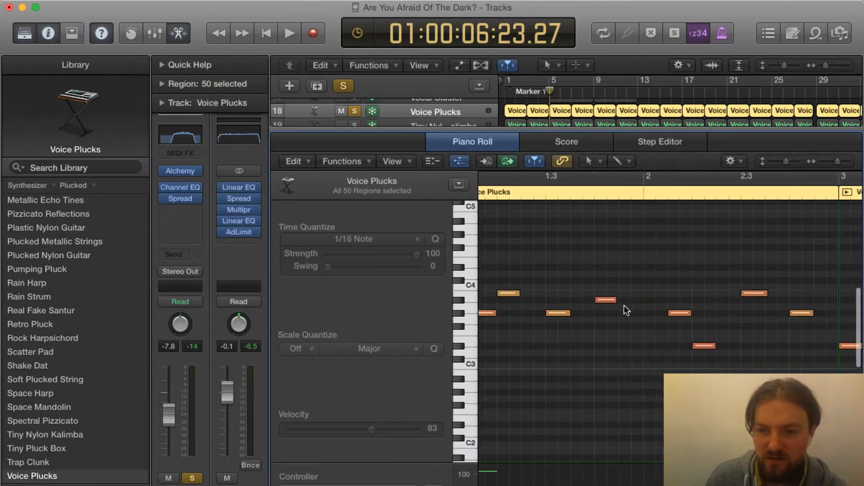
pyautogui.hscroll(-3, 623, 305)
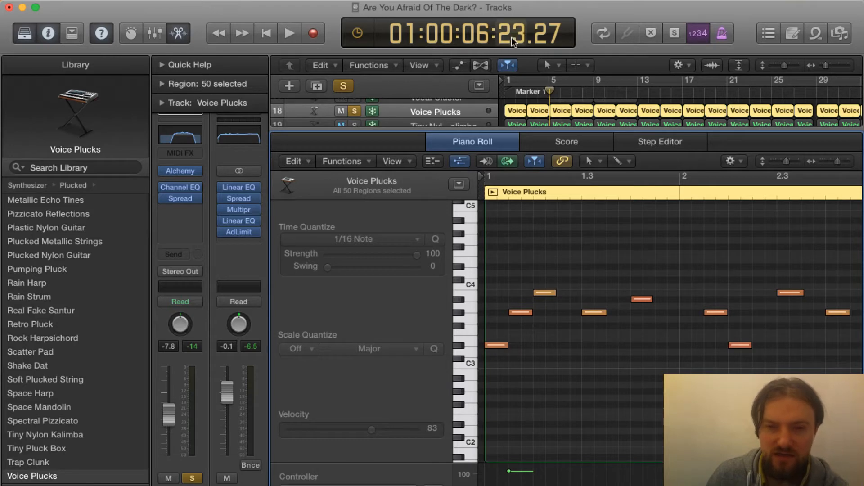
pyautogui.press('Return')
pyautogui.press('space')
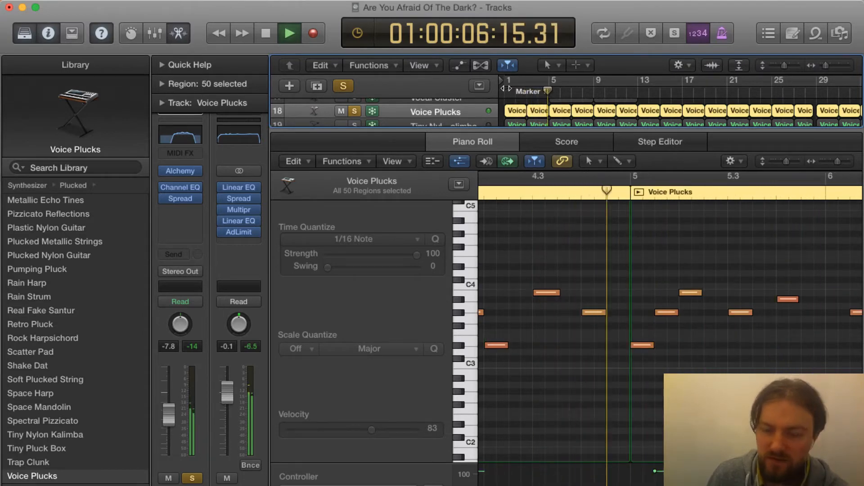
pyautogui.press('space')
pyautogui.press('x')
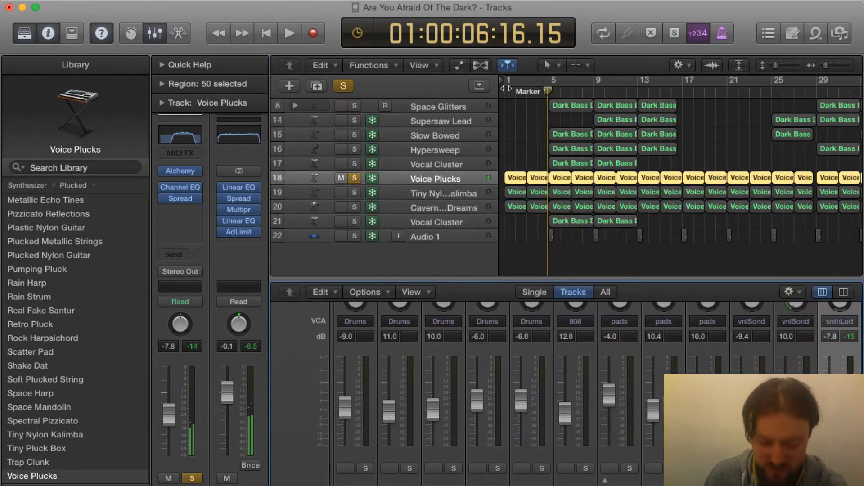
pyautogui.press('x')
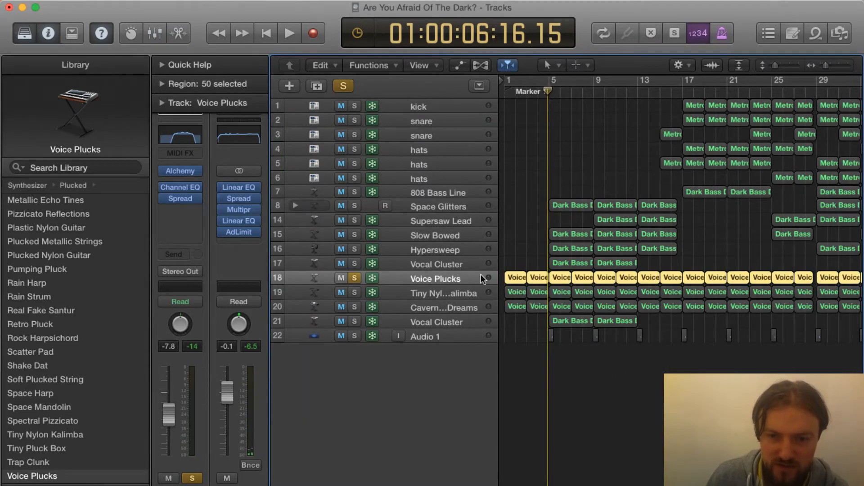
# Step: Inspect the Channel EQ curve on the Voice Plucks channel strip and close the plug-in window
pyautogui.hscroll(-1, 503, 275)
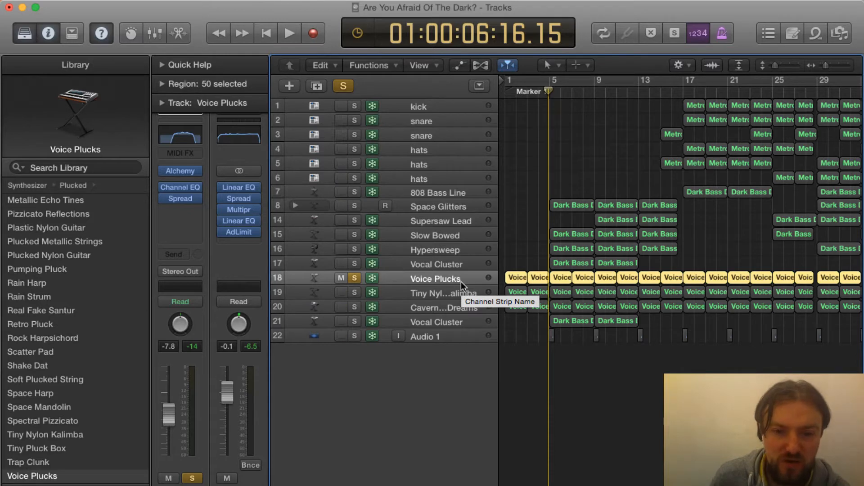
pyautogui.hscroll(1, 511, 264)
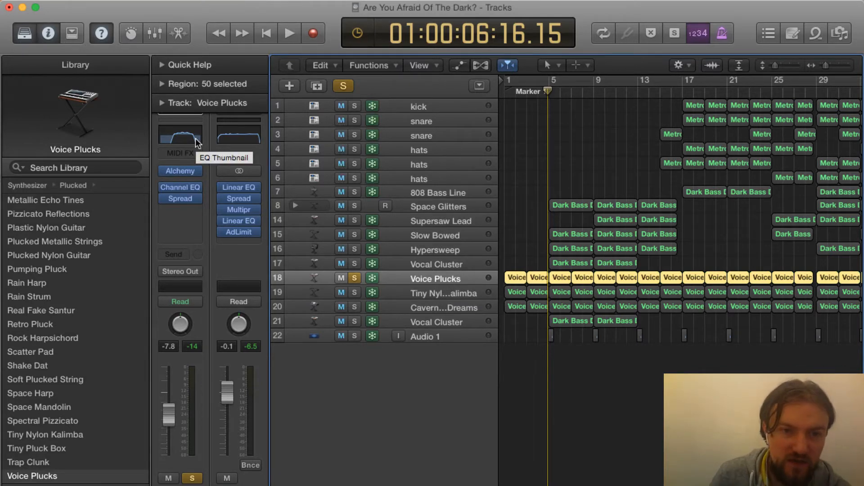
pyautogui.moveTo(180, 170)
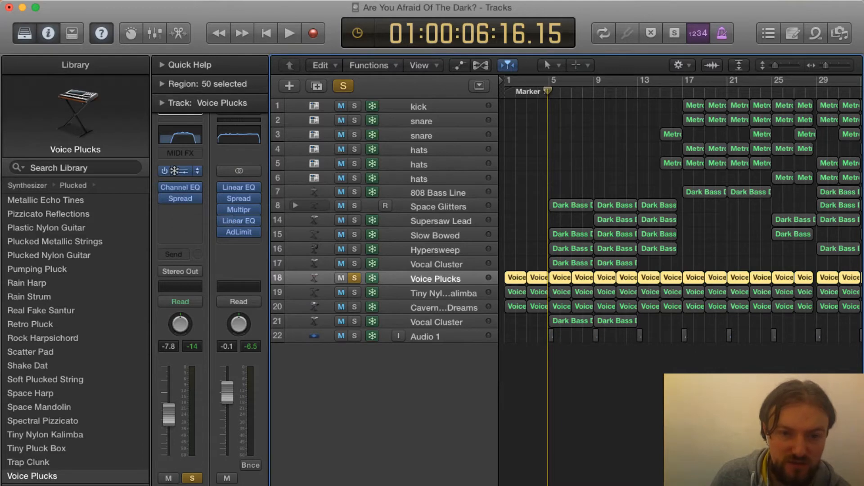
pyautogui.click(183, 127)
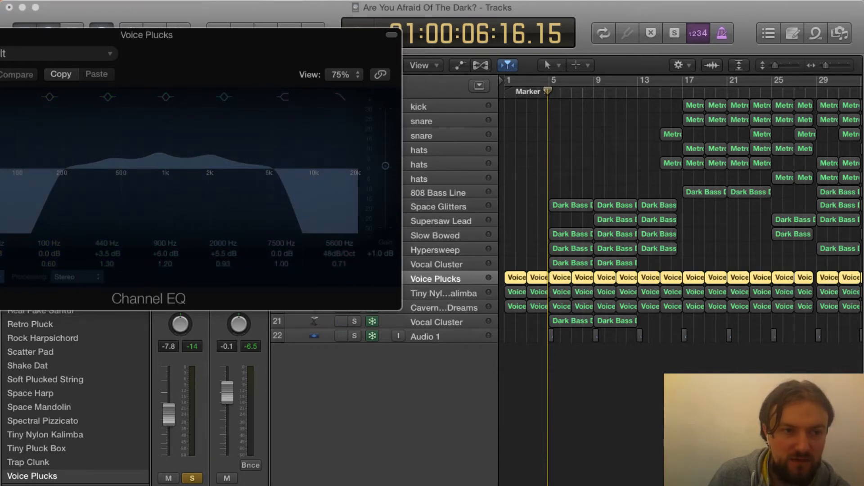
pyautogui.press('super+w')
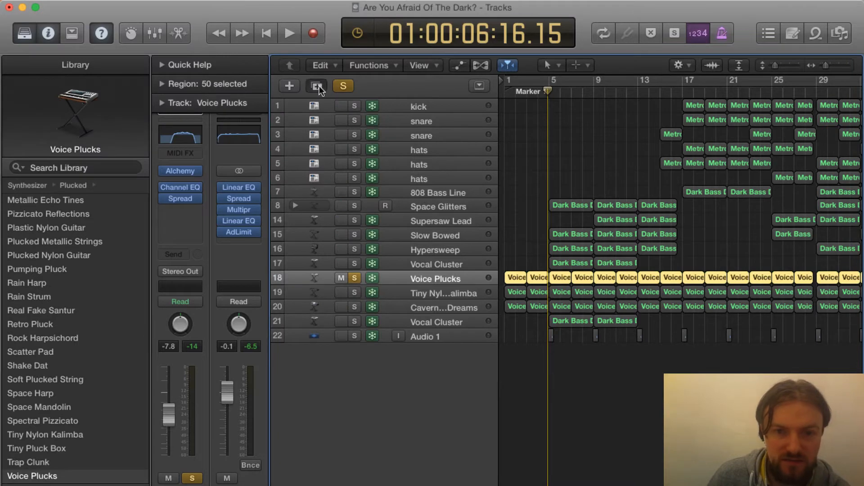
# Step: Duplicate the Voice Plucks track, keep only one duplicate, and copy the first region onto it at bar 1
pyautogui.click(318, 86)
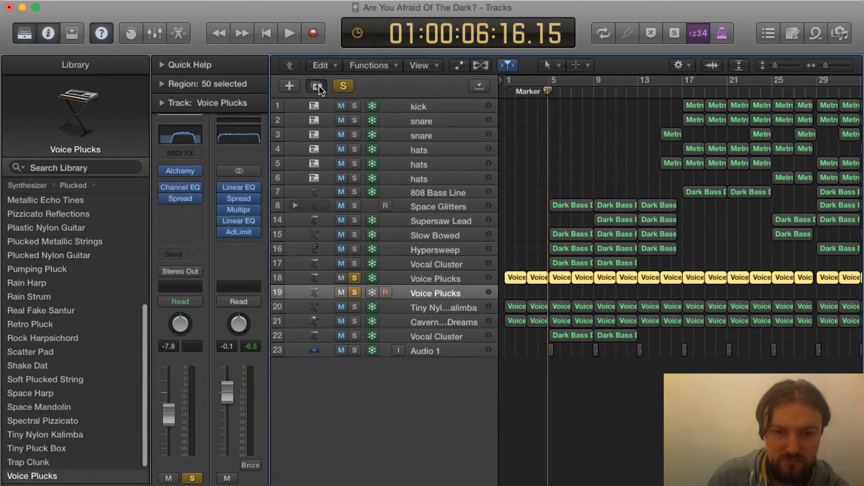
pyautogui.click(319, 86)
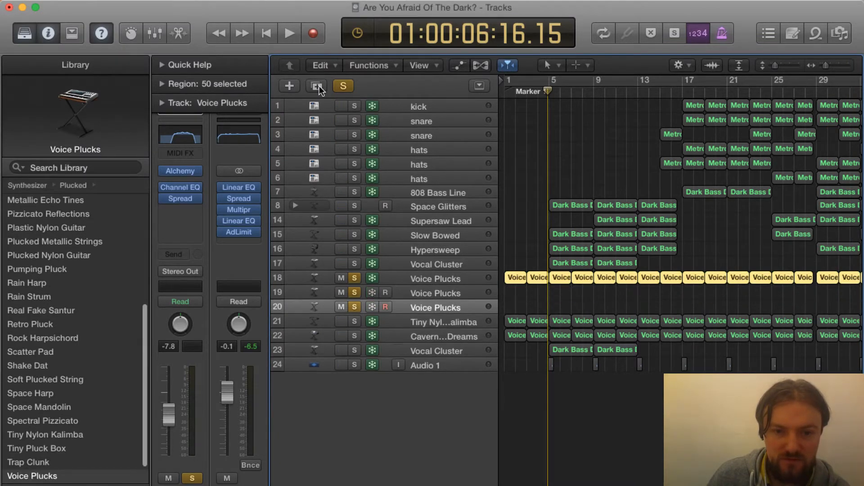
pyautogui.click(447, 307)
pyautogui.press('super+BackSpace')
pyautogui.click(439, 292)
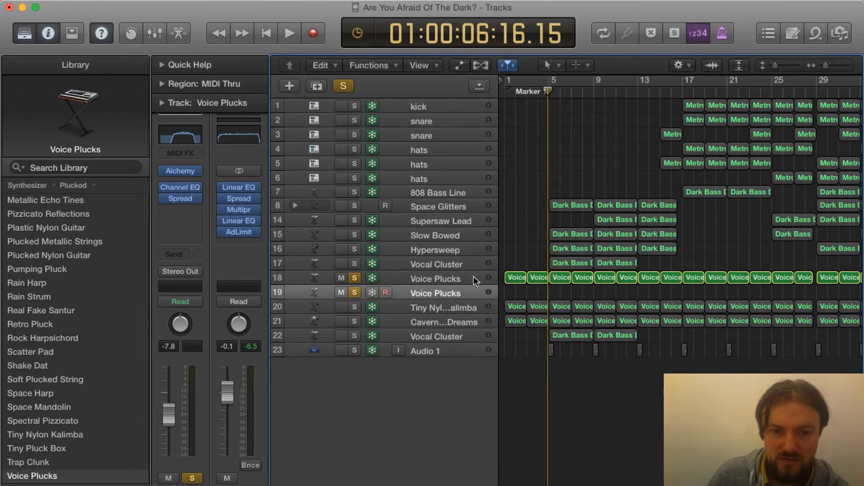
pyautogui.hscroll(-1, 511, 289)
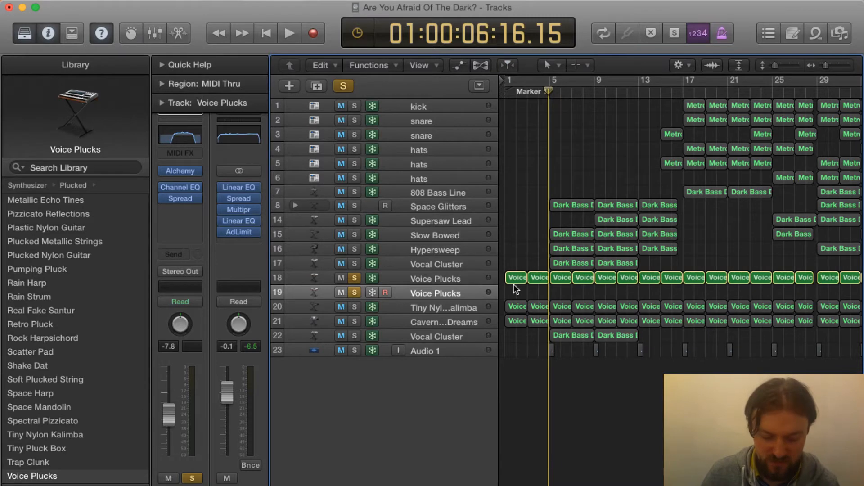
pyautogui.moveTo(518, 282); pyautogui.dragTo(513, 291)
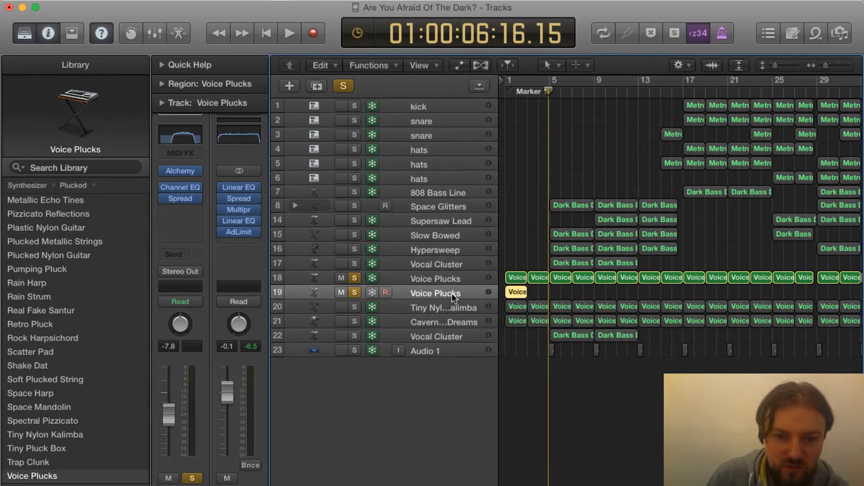
# Step: Unsolo the duplicated Voice Plucks track and return the playhead to the start of the song, leaving the duplicate selected
pyautogui.click(425, 281)
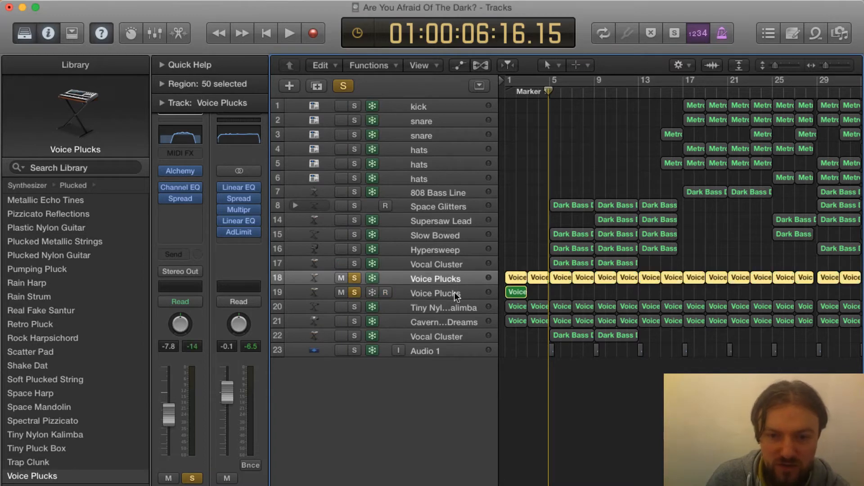
pyautogui.click(354, 290)
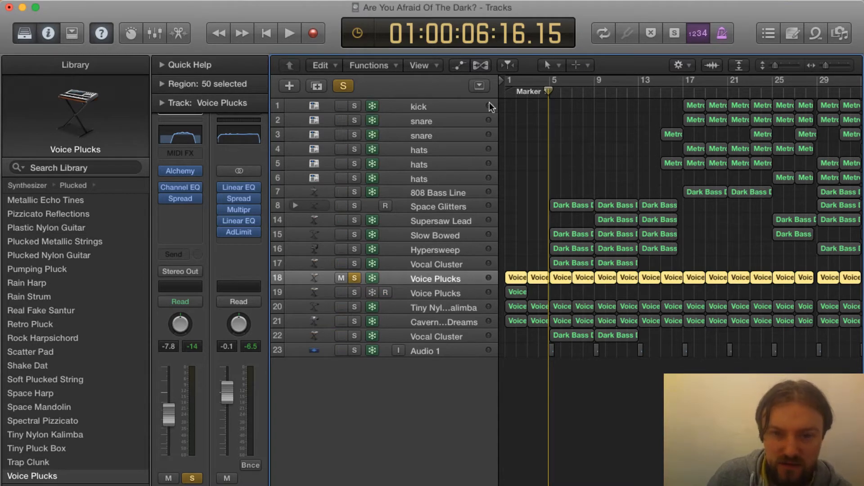
pyautogui.press('Return')
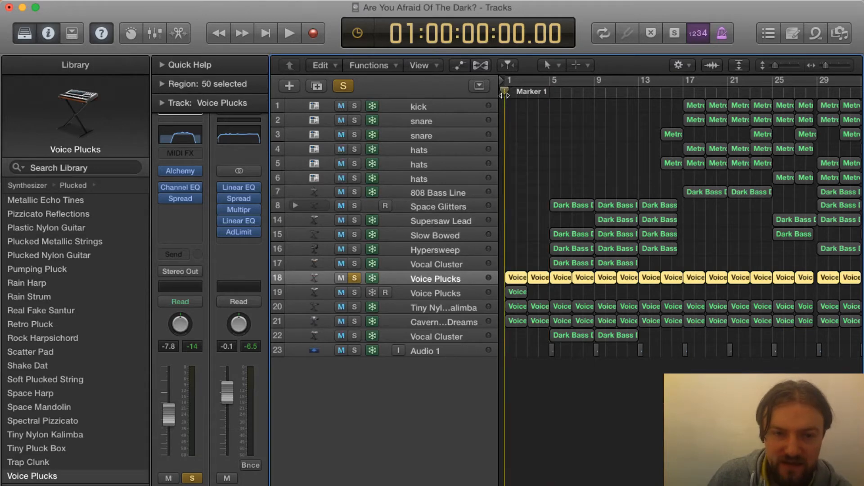
pyautogui.click(411, 295)
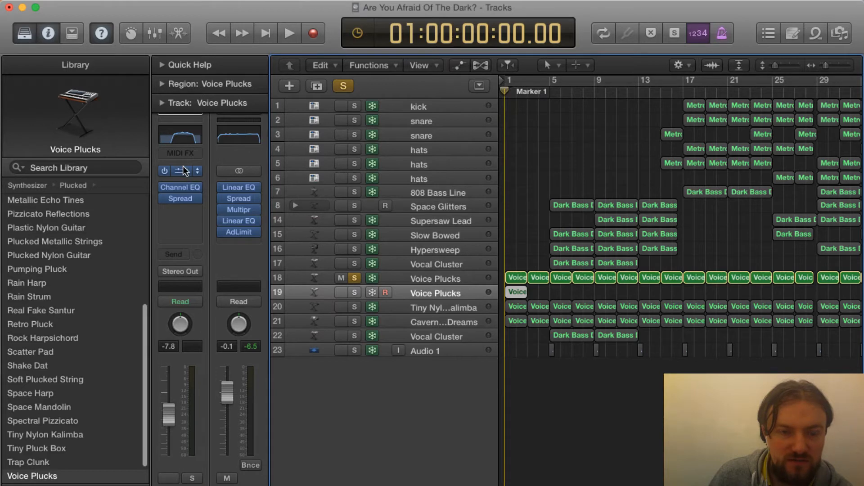
# Step: Inspect the duplicated Voice Plucks track's Alchemy preset list and its Channel EQ curve, closing each plug-in window
pyautogui.click(183, 167)
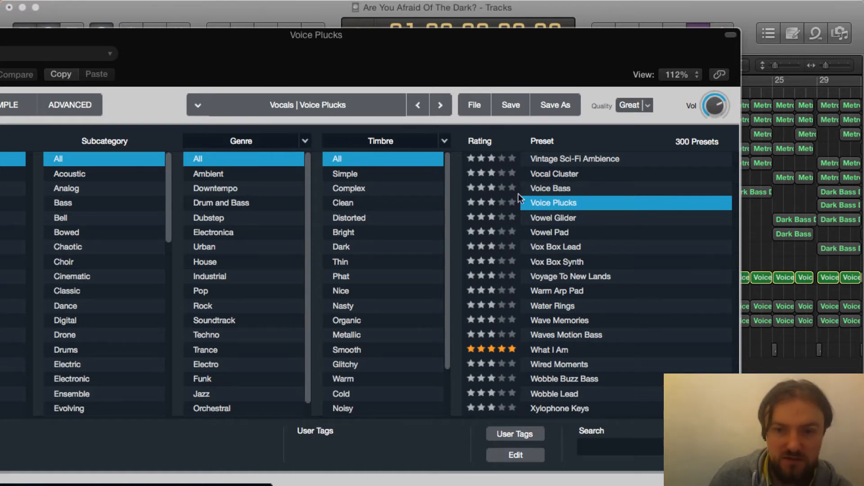
pyautogui.scroll(2, 491, 177)
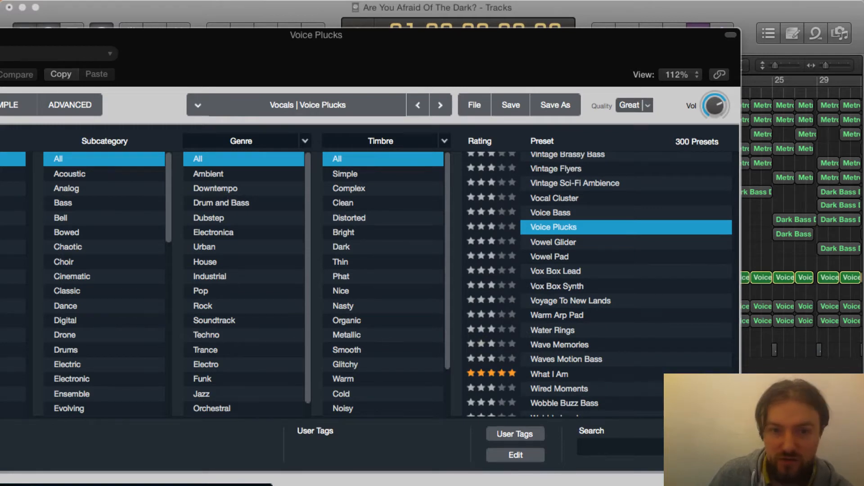
pyautogui.press('super+w')
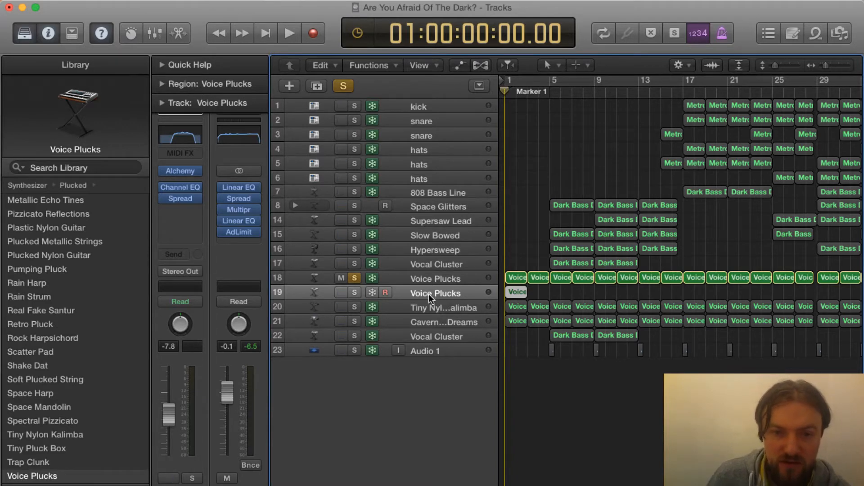
pyautogui.click(181, 134)
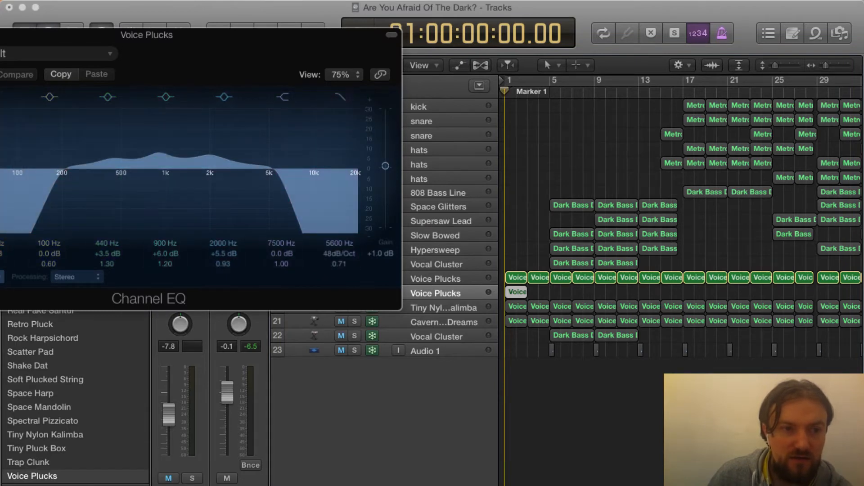
pyautogui.press('super+w')
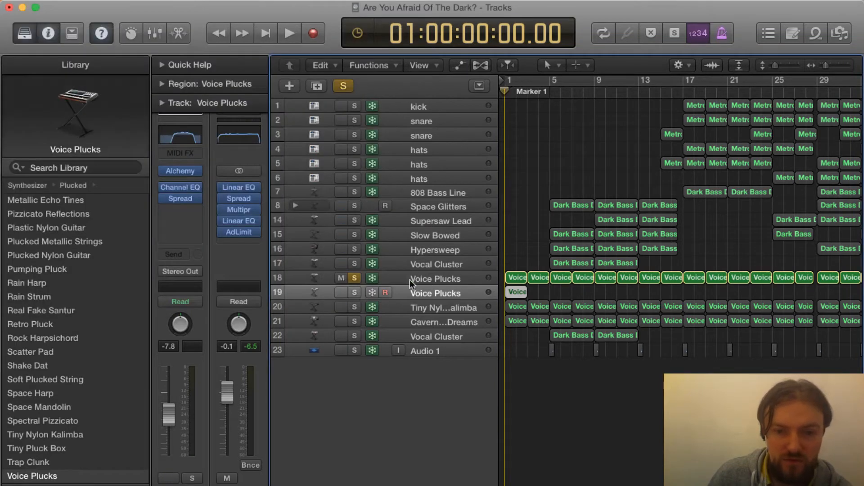
# Step: Solo only the duplicated Voice Plucks track and bypass its Channel EQ and Spread effects
pyautogui.click(359, 289)
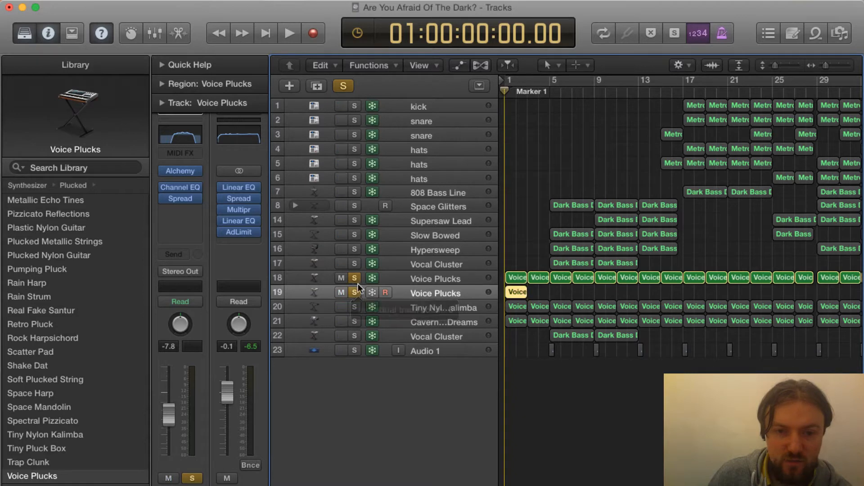
pyautogui.click(353, 278)
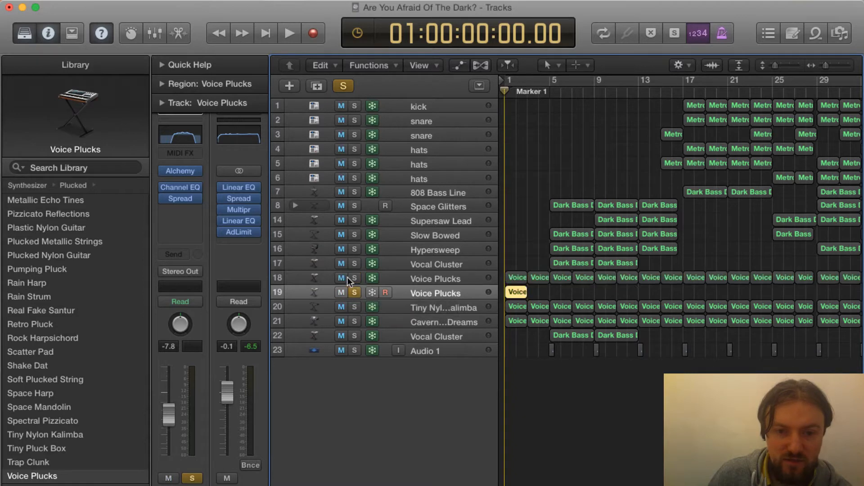
pyautogui.click(163, 189)
pyautogui.click(163, 189)
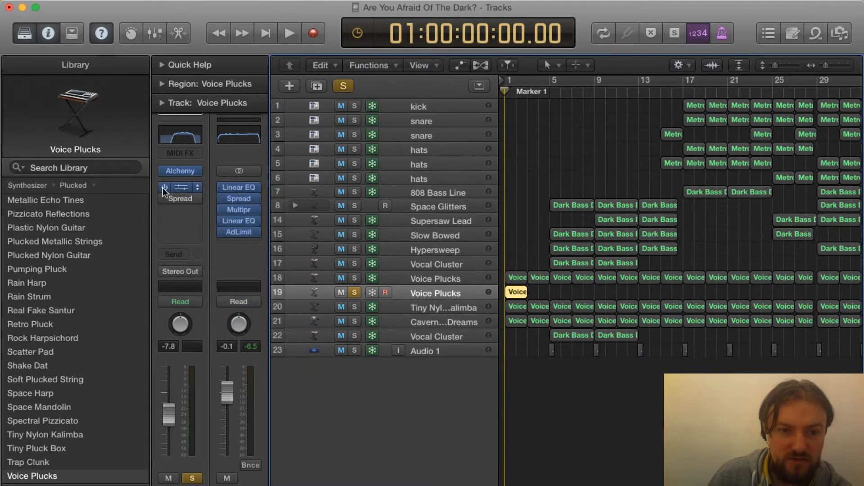
pyautogui.click(163, 188)
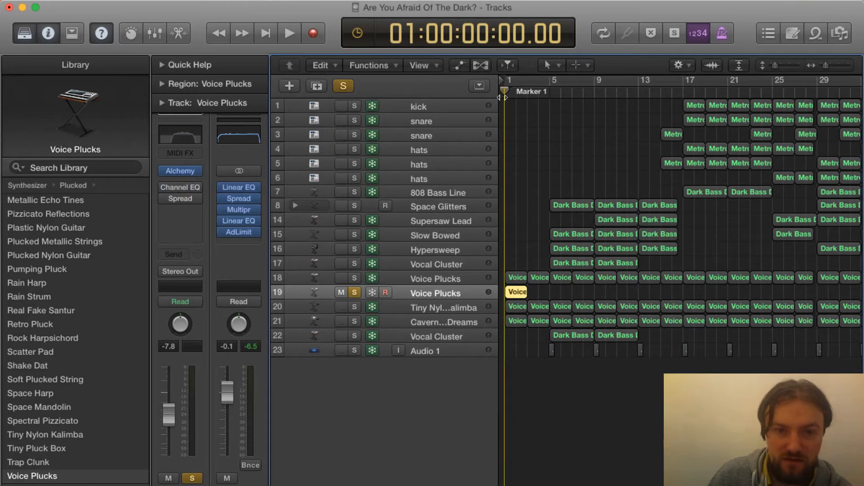
# Step: Play the duplicated Voice Plucks region twice from the start of the song to hear it without effects
pyautogui.press('space')
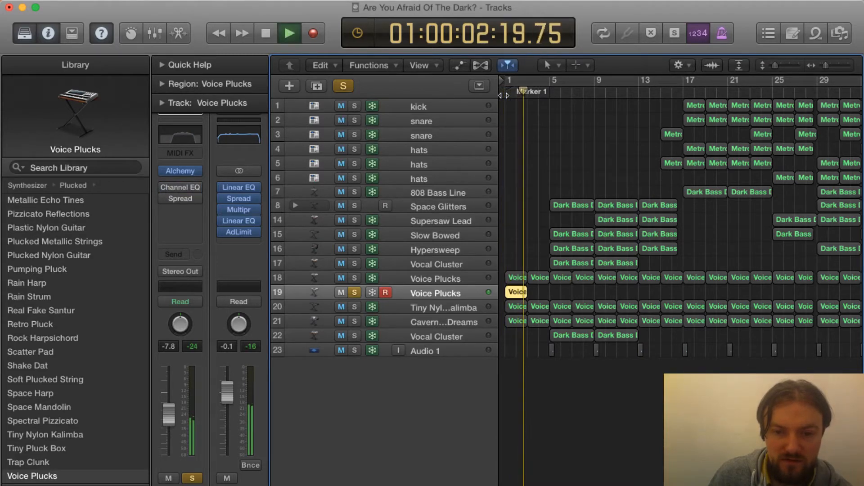
pyautogui.press('space')
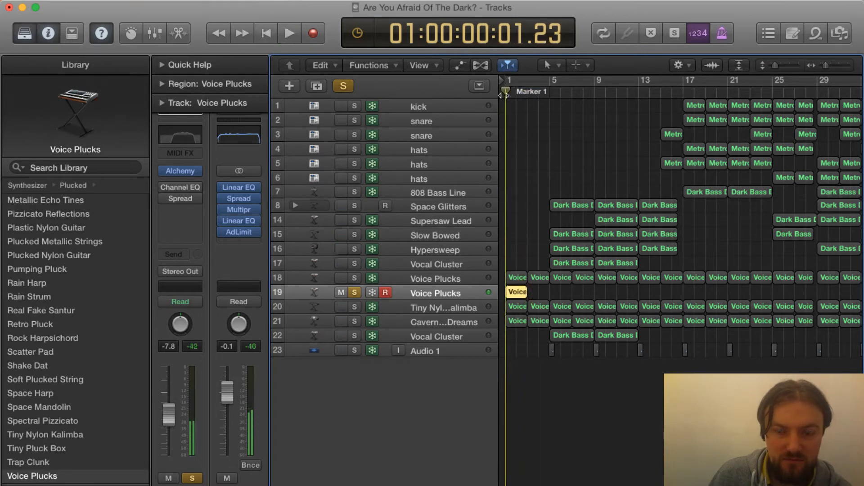
pyautogui.press('space')
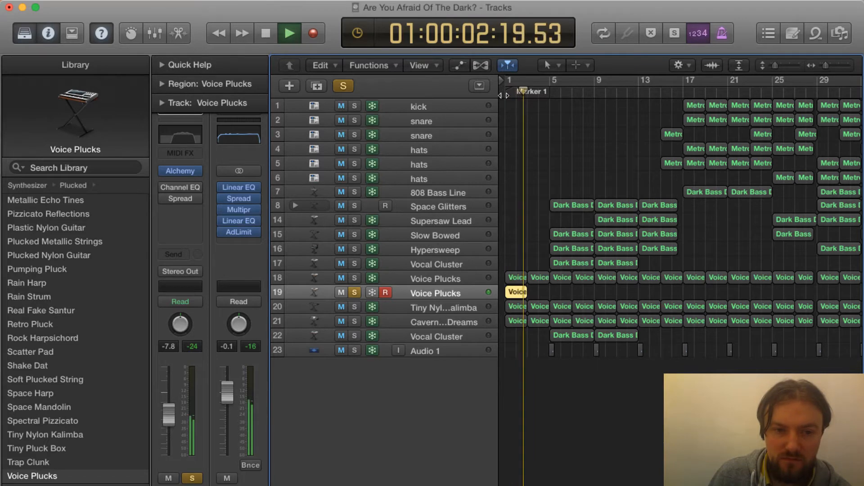
pyautogui.press('space')
# Step: Solo the original Voice Plucks track instead of the duplicate and re-enable the duplicate's Channel EQ and Spread
pyautogui.click(358, 290)
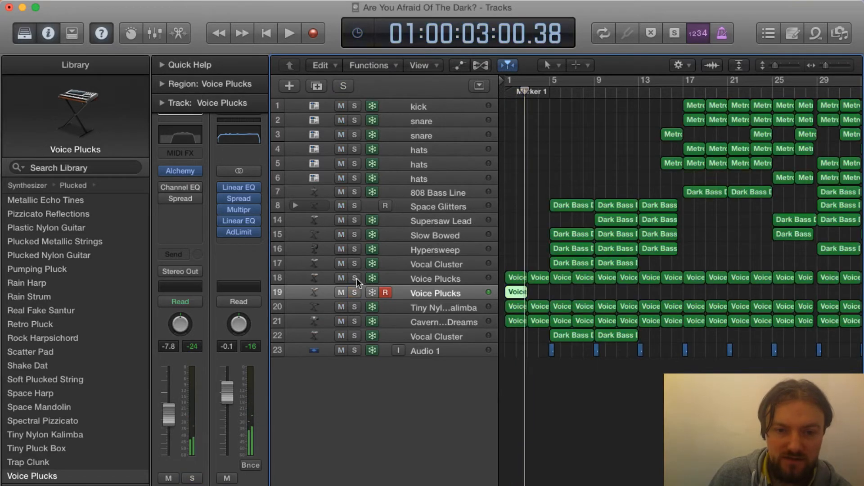
pyautogui.click(356, 278)
pyautogui.moveTo(158, 185)
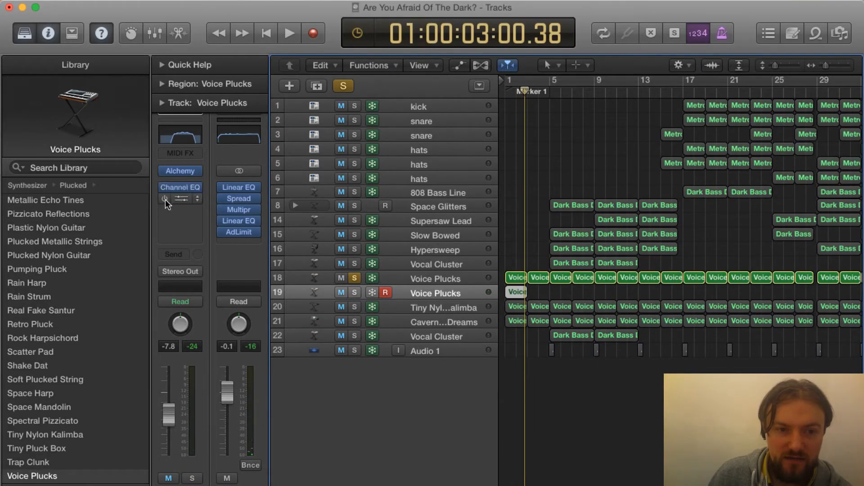
# Step: Open the Channel EQ window, play the original Voice Plucks part from the start while examining the spectrum, and hide the window
pyautogui.click(177, 137)
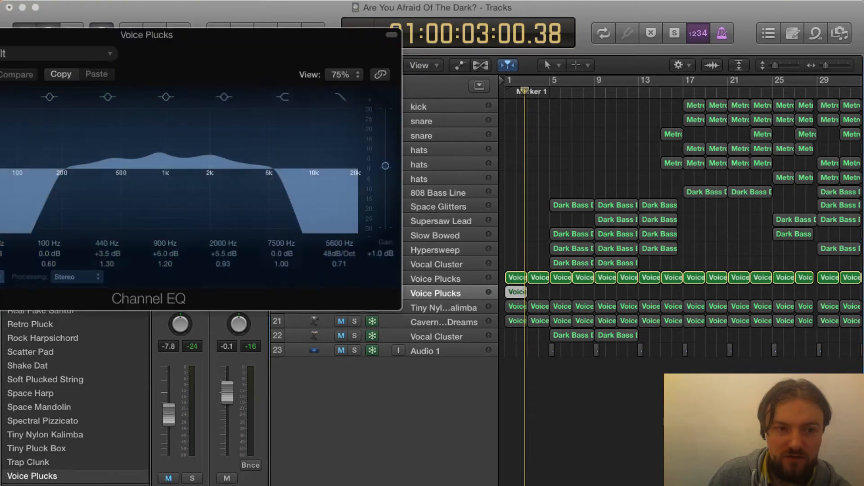
pyautogui.press('Return')
pyautogui.press('space')
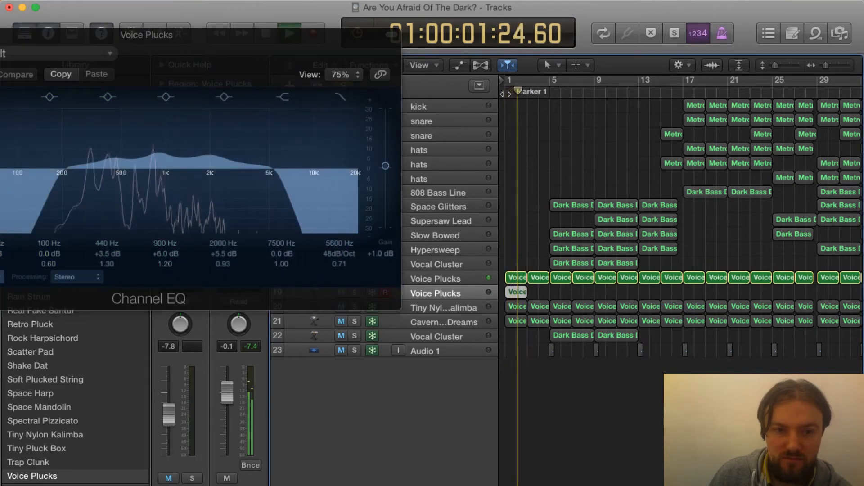
pyautogui.press('space')
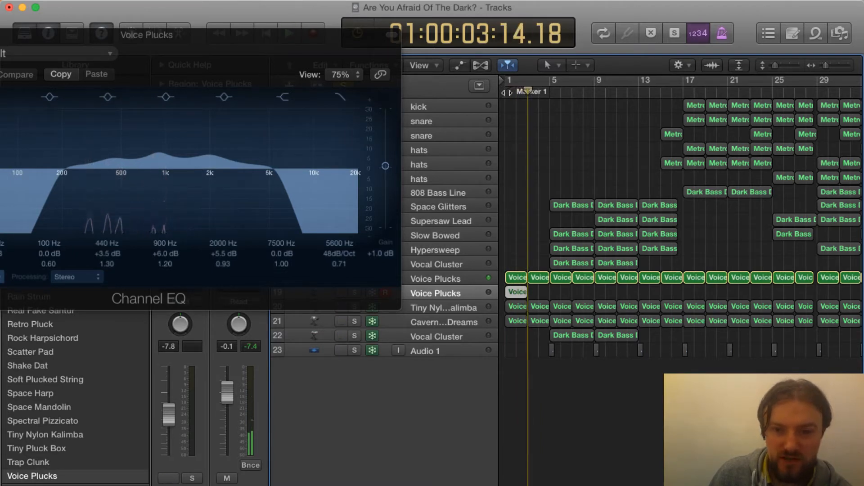
pyautogui.press('Return')
pyautogui.press('space')
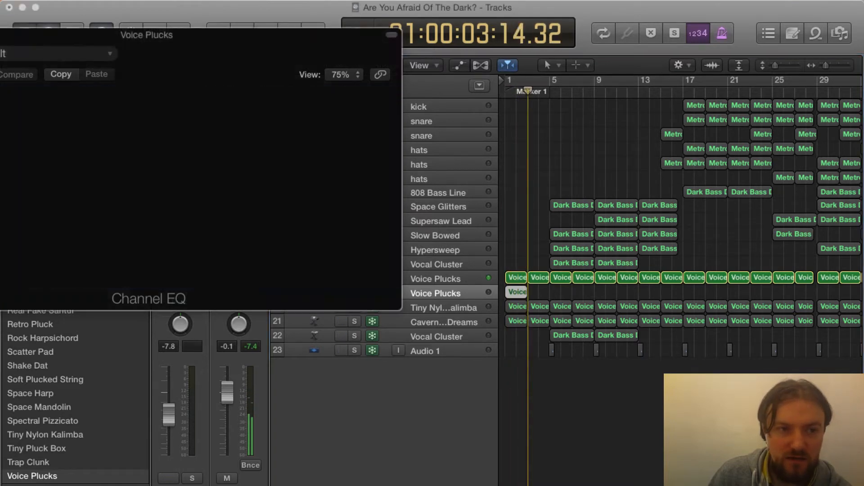
pyautogui.press('v')
# Step: Solo the duplicated Voice Plucks track instead of the original and play it from the start with its effects on
pyautogui.click(354, 292)
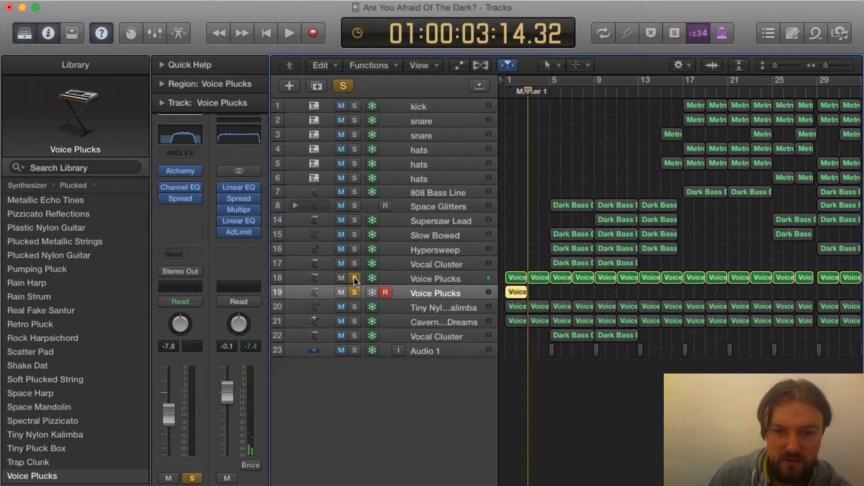
pyautogui.click(354, 278)
pyautogui.press('Return')
pyautogui.press('space')
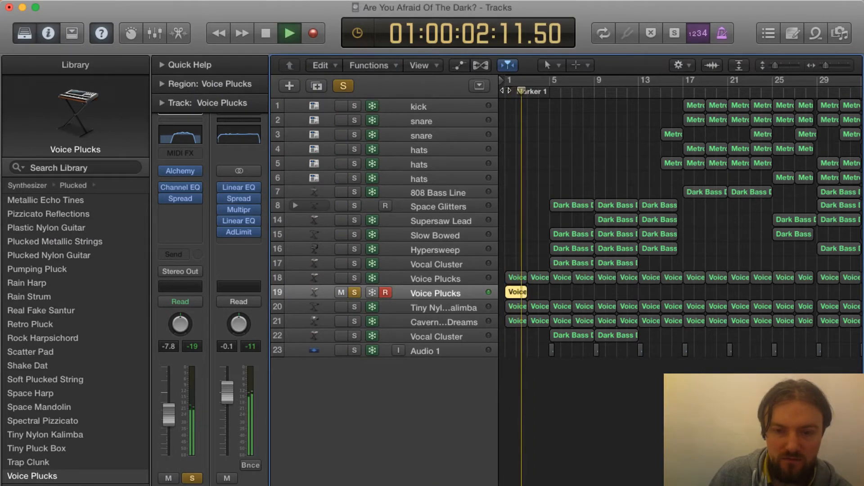
pyautogui.press('space')
# Step: Unsolo the duplicated Voice Plucks track and delete it together with its region
pyautogui.click(355, 292)
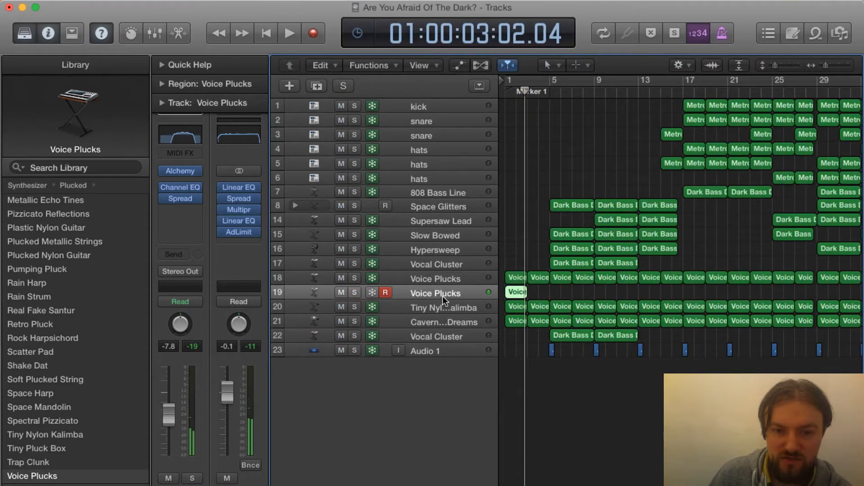
pyautogui.press('Delete')
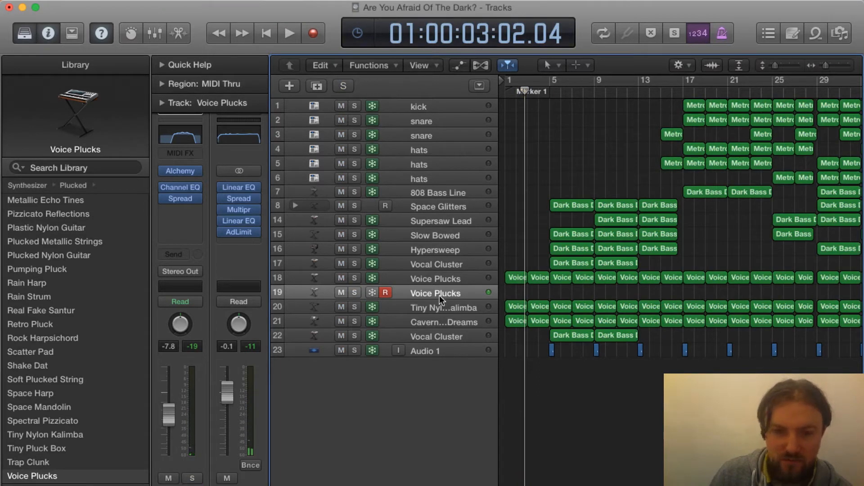
pyautogui.click(439, 291)
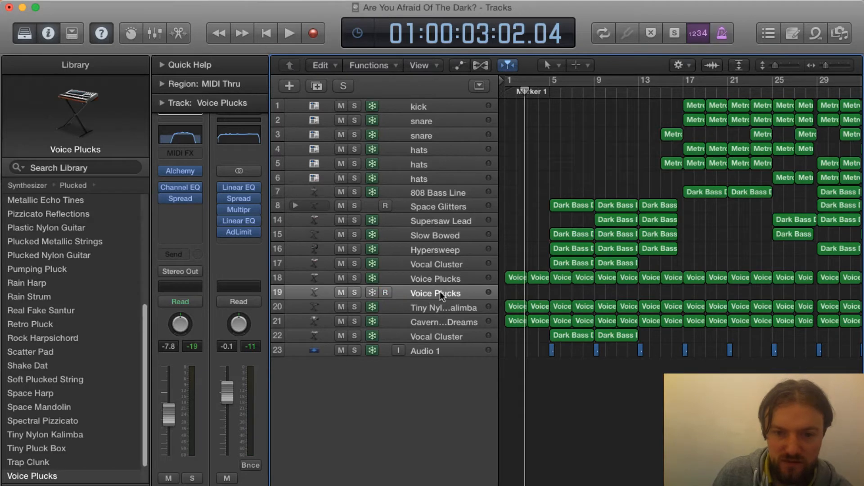
pyautogui.press('super+BackSpace')
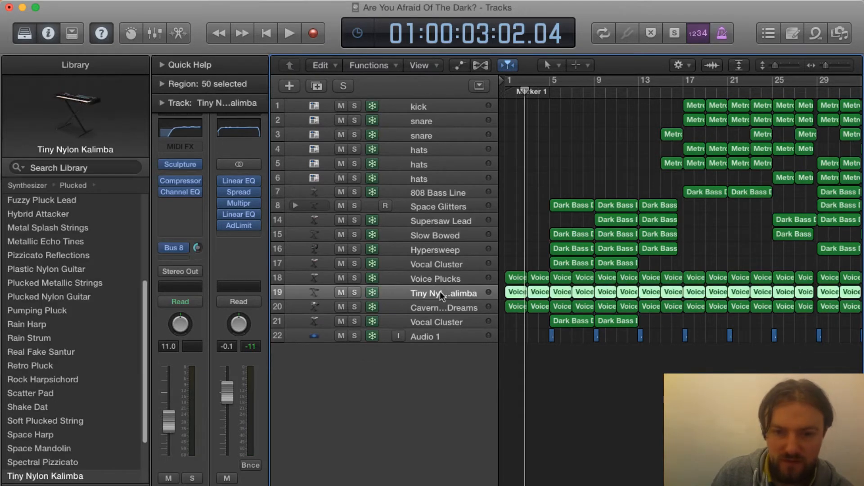
# Step: Solo the Tiny Nylon Kalimba track, play its regions in the Piano Roll, and close the lower editor area
pyautogui.click(355, 293)
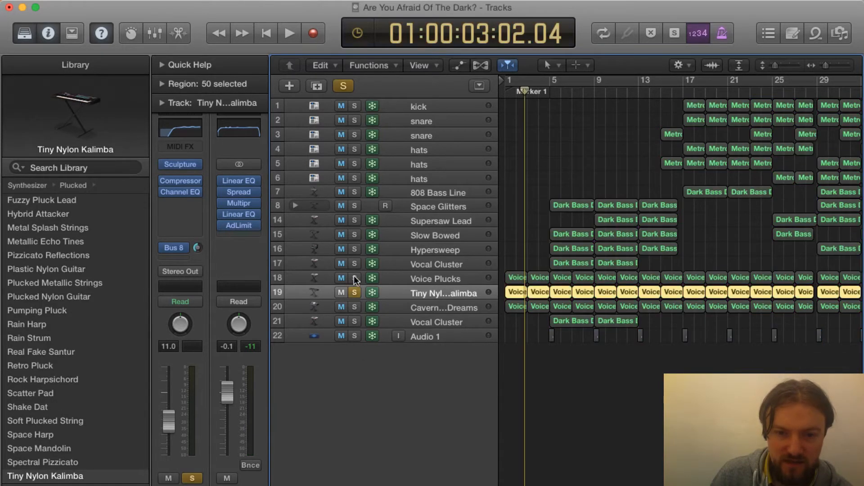
pyautogui.doubleClick(513, 291)
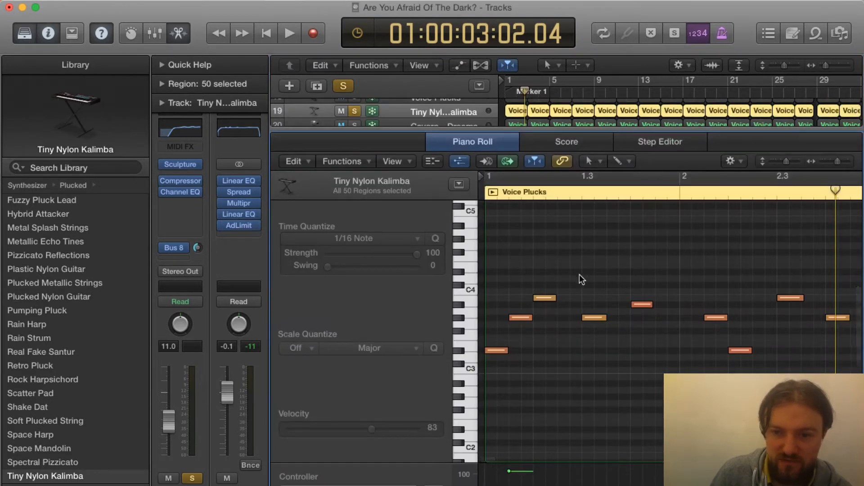
pyautogui.press('space')
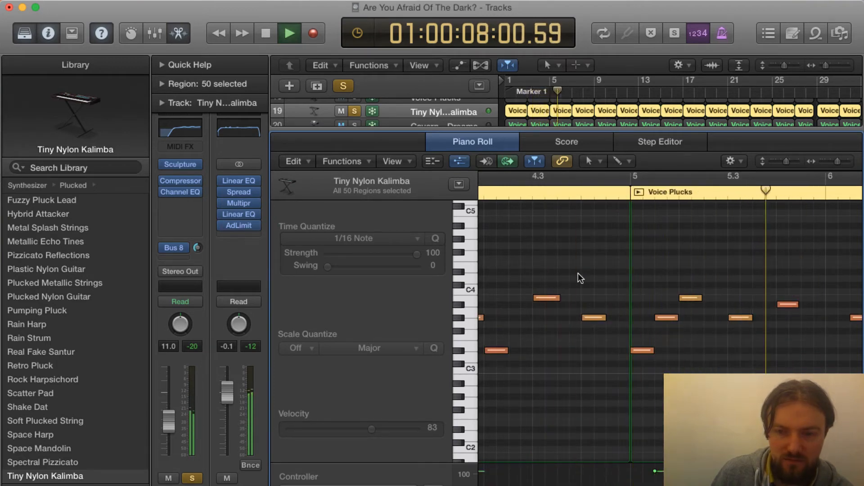
pyautogui.press('space')
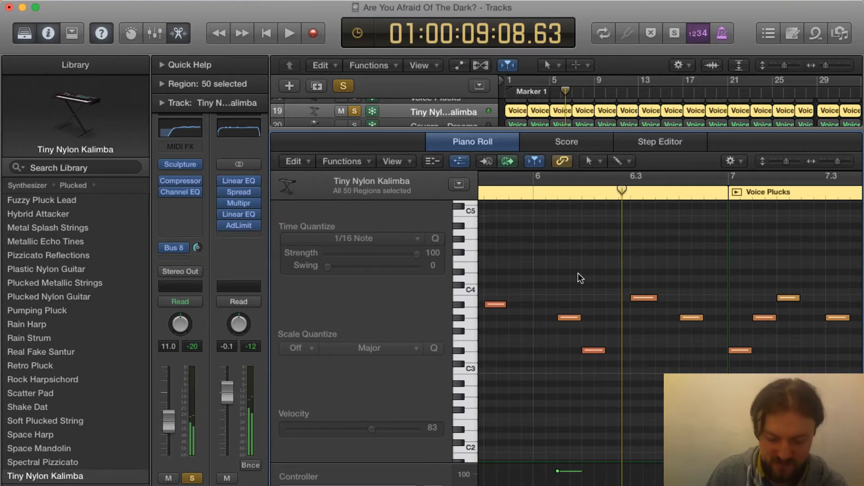
pyautogui.press('x')
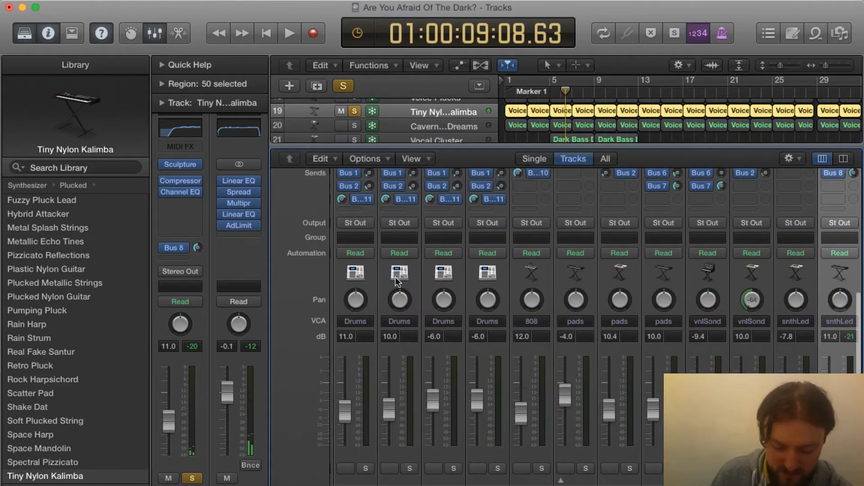
pyautogui.press('x')
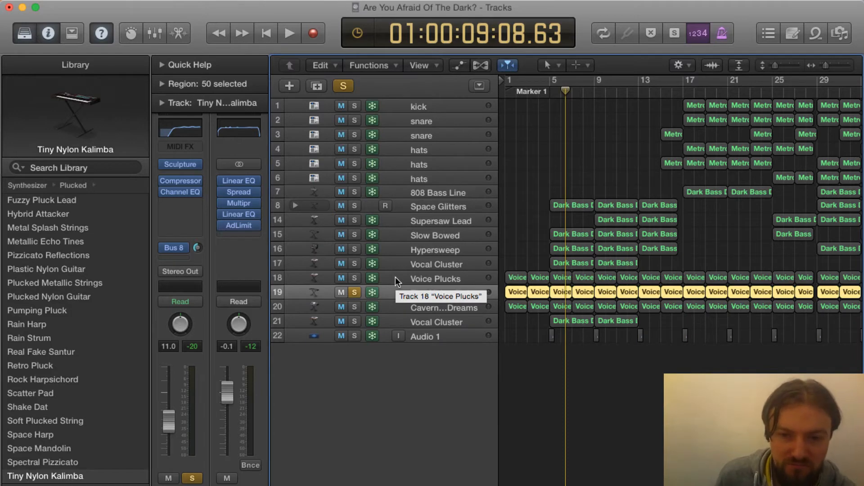
# Step: Solo Voice Plucks alongside Tiny Nylon Kalimba and play both tracks together from the beginning of the song
pyautogui.click(354, 278)
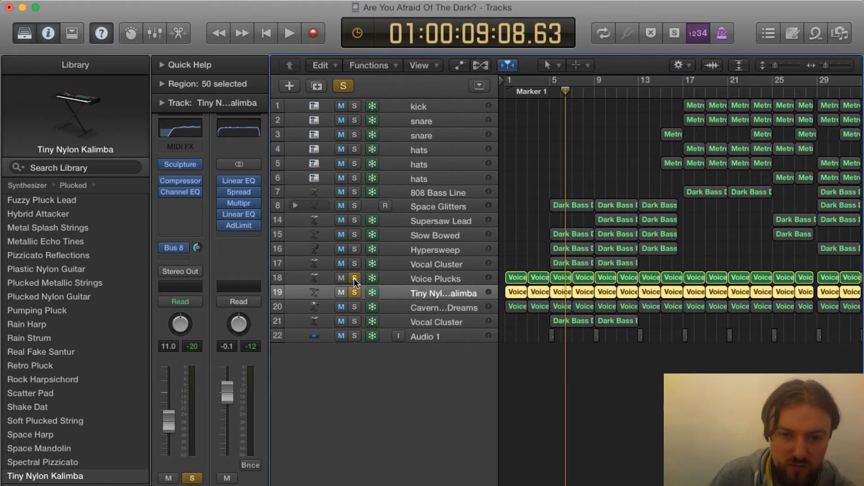
pyautogui.click(505, 91)
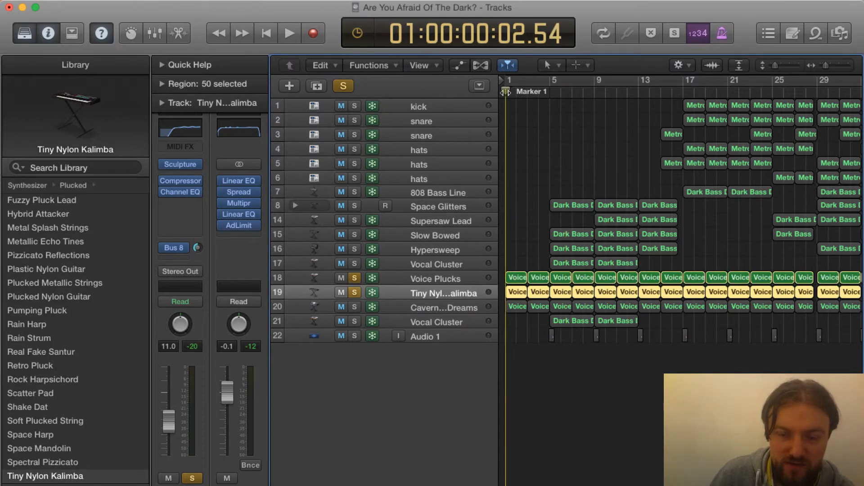
pyautogui.press('space')
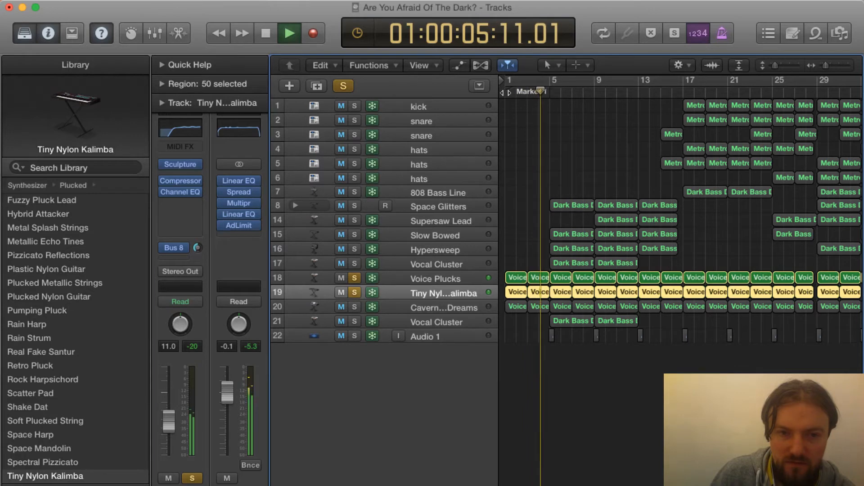
pyautogui.press('space')
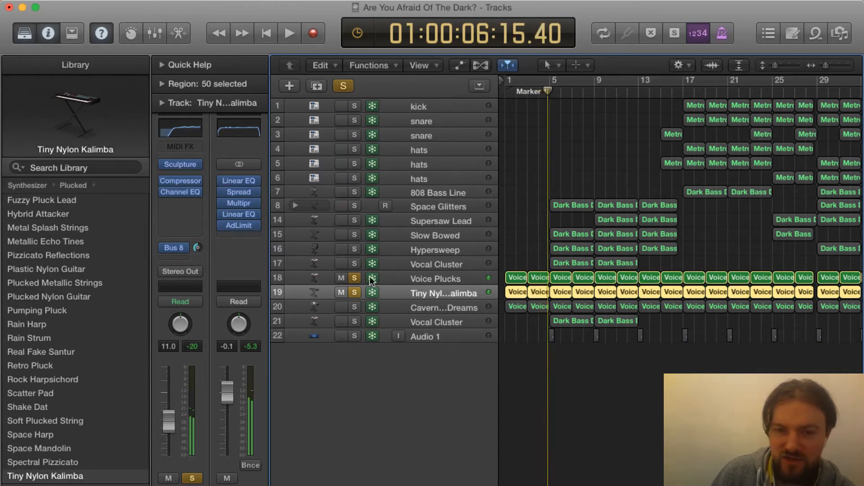
# Step: Solo only the Cavernous Dreams track and audition its first region in the Piano Roll from the start of the song
pyautogui.click(354, 278)
pyautogui.click(354, 307)
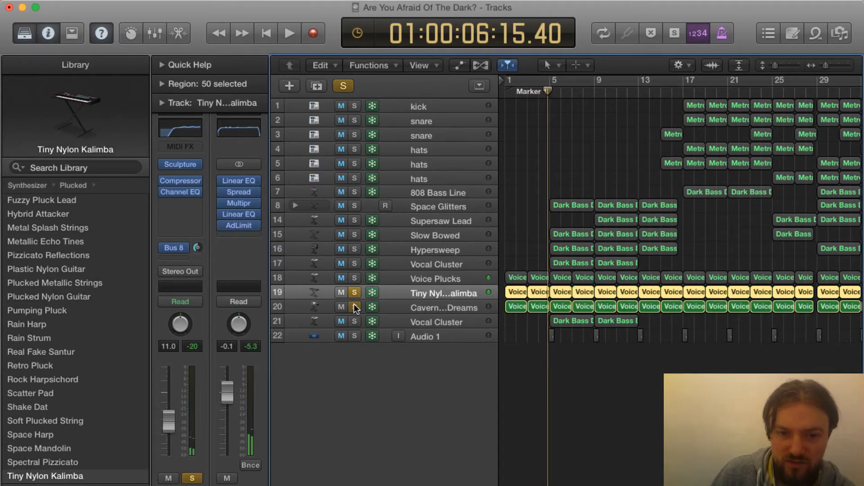
pyautogui.click(353, 293)
pyautogui.click(503, 97)
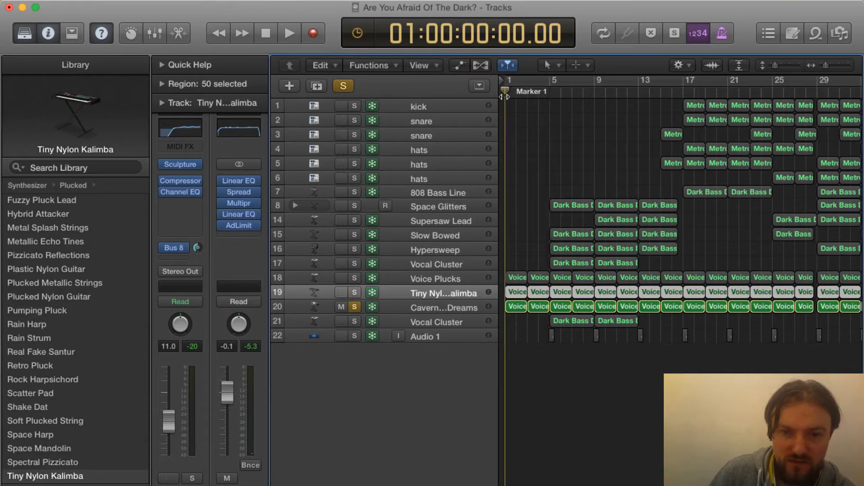
pyautogui.doubleClick(514, 306)
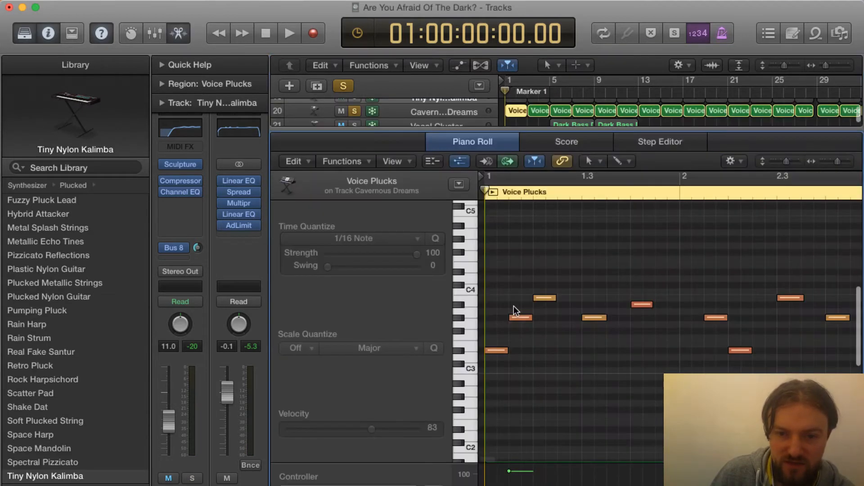
pyautogui.press('space')
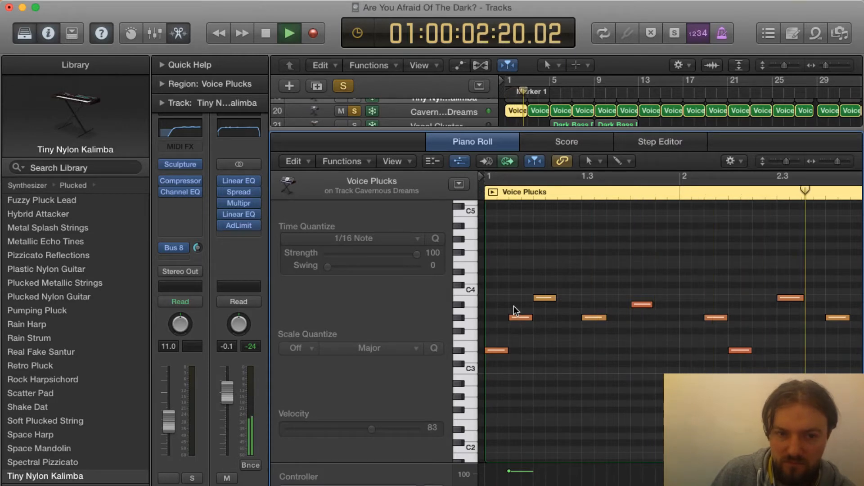
pyautogui.press('space')
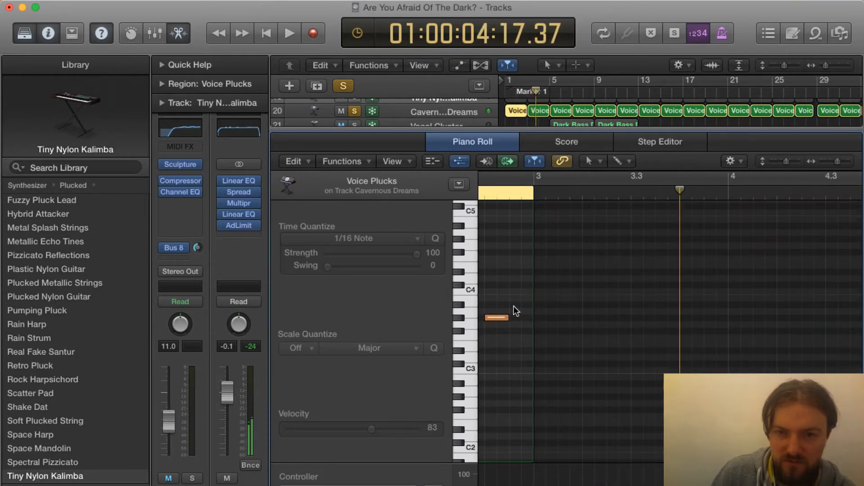
pyautogui.press('x')
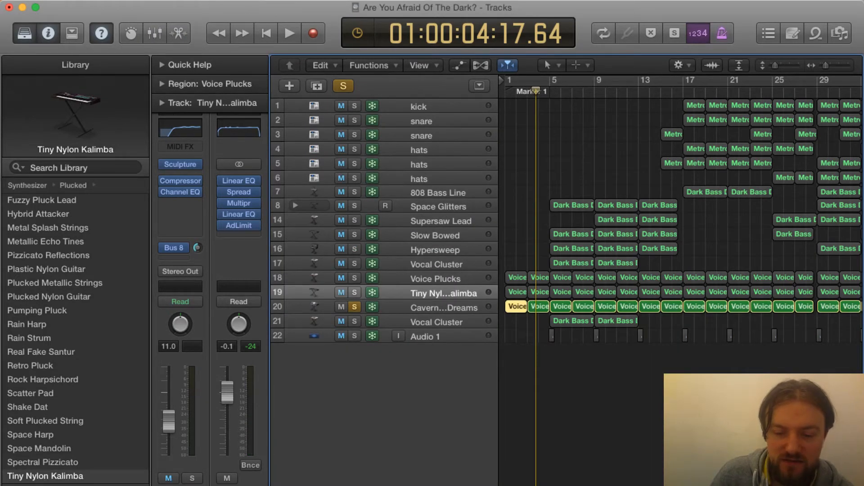
pyautogui.click(670, 482)
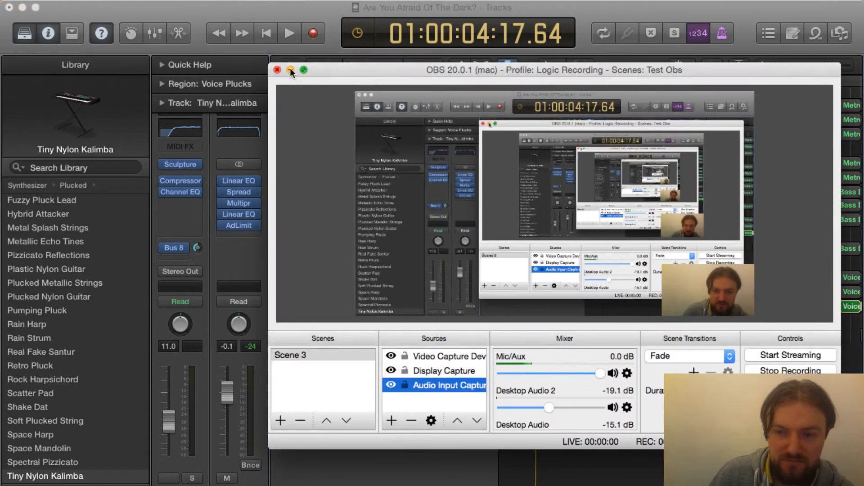
pyautogui.click(290, 69)
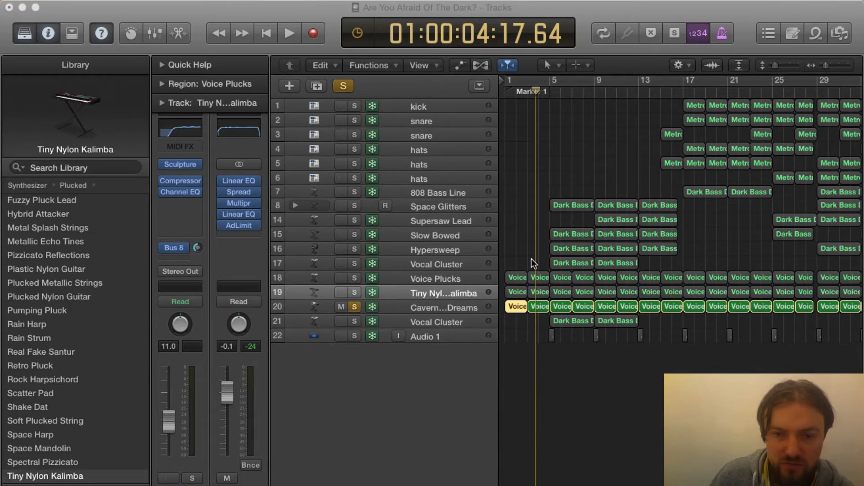
# Step: Solo Voice Plucks and Tiny Nylon Kalimba alongside Cavernous Dreams and play all three tracks from the beginning of the song
pyautogui.click(354, 291)
pyautogui.click(355, 279)
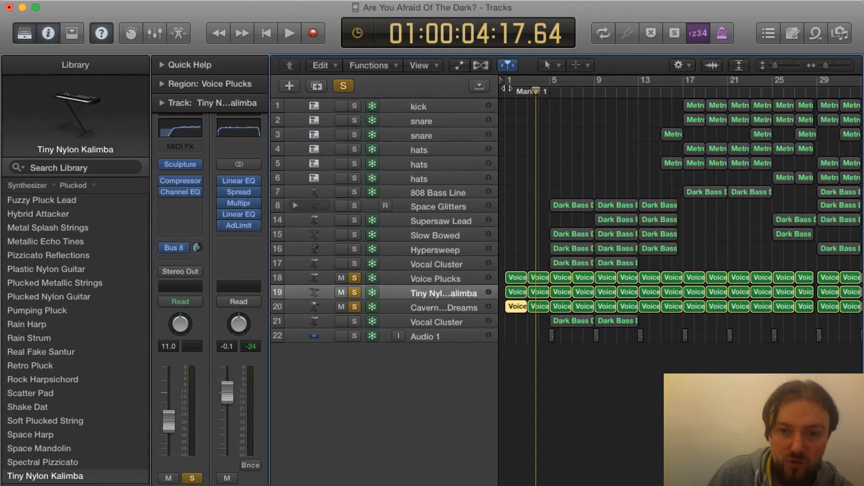
pyautogui.press('Return')
pyautogui.press('space')
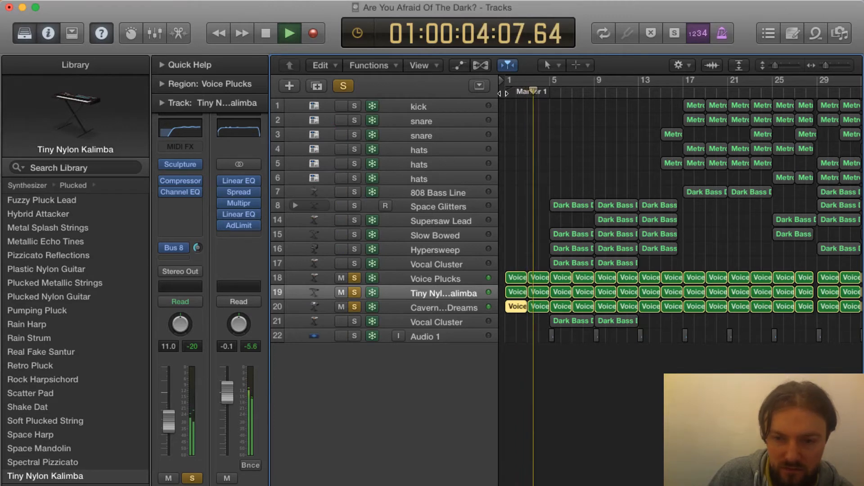
pyautogui.press('space')
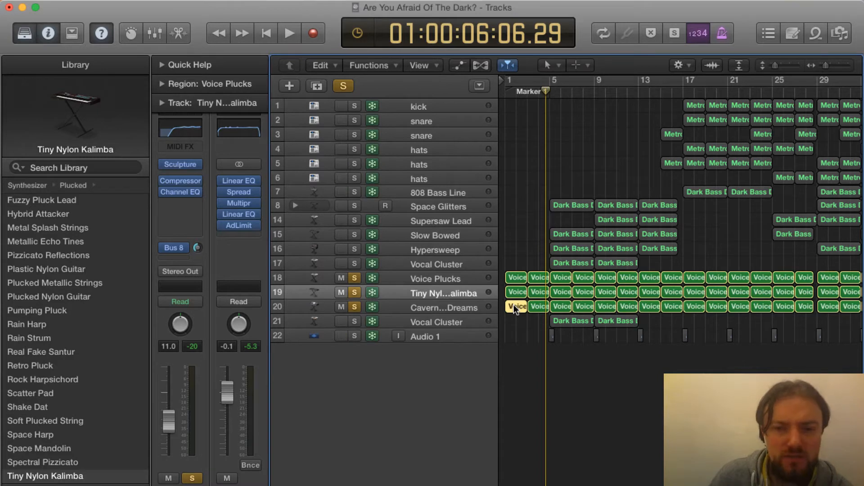
# Step: Examine the effect chains of Cavernous Dreams and Tiny Nylon Kalimba, including the Channel EQ curve on Tiny Nylon Kalimba
pyautogui.click(442, 307)
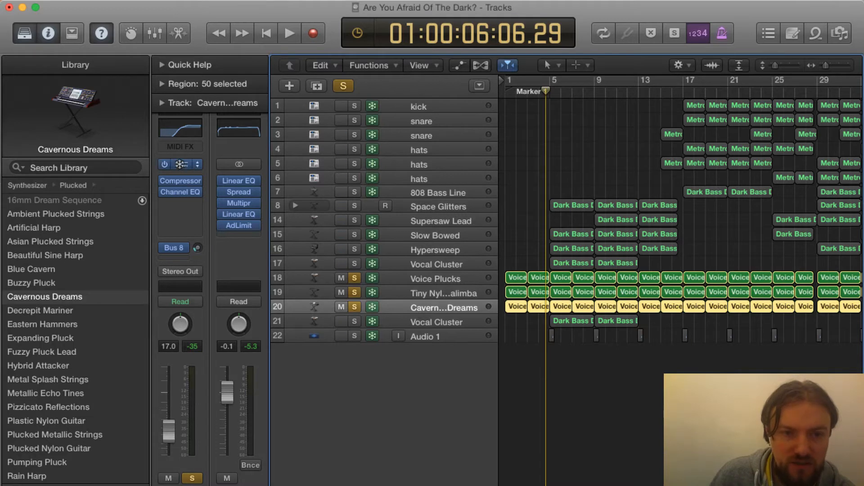
pyautogui.moveTo(168, 179)
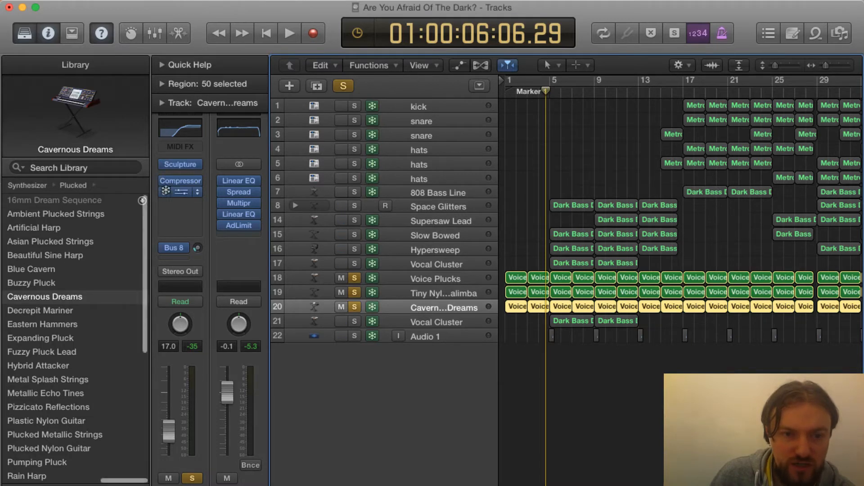
pyautogui.moveTo(241, 215)
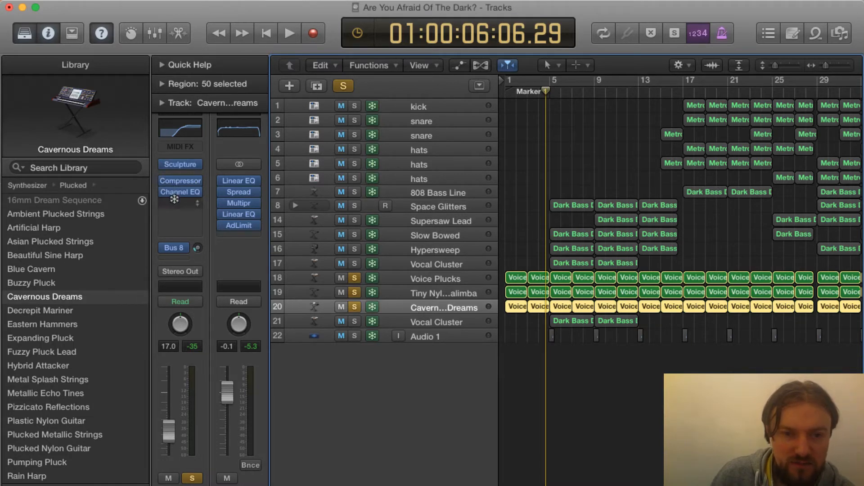
pyautogui.click(429, 292)
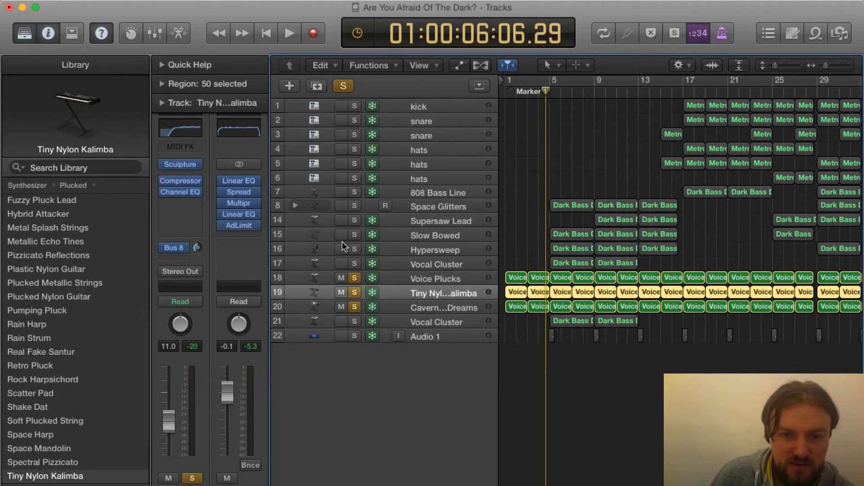
pyautogui.moveTo(498, 90); pyautogui.dragTo(535, 96)
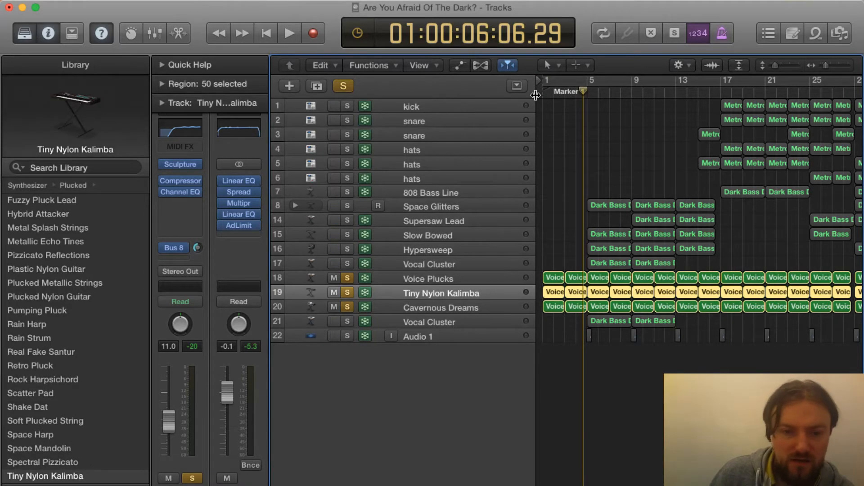
pyautogui.moveTo(535, 96); pyautogui.dragTo(495, 102)
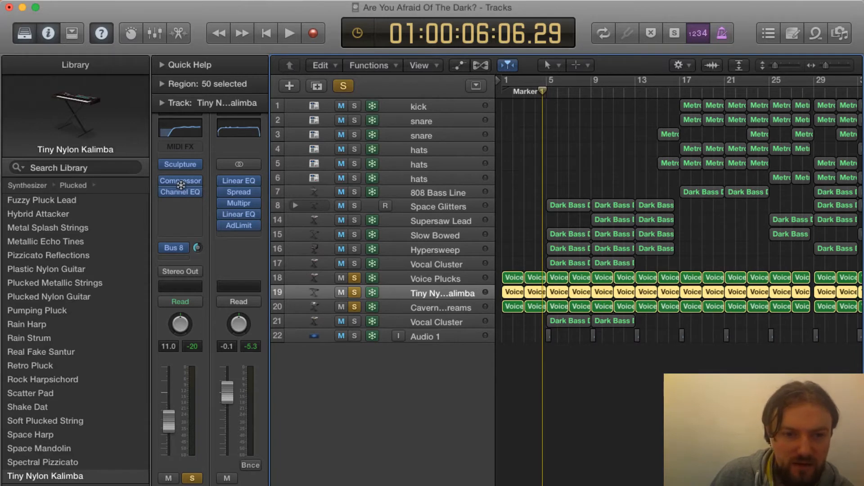
pyautogui.moveTo(176, 164)
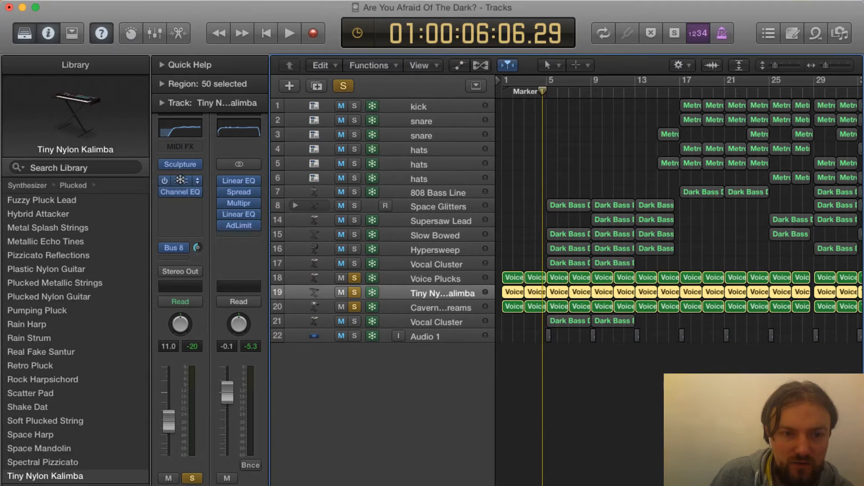
pyautogui.click(181, 122)
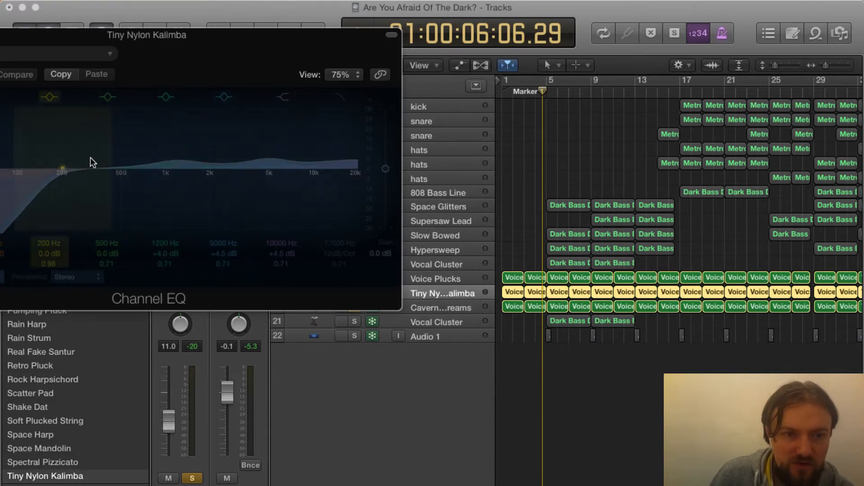
pyautogui.press('super+w')
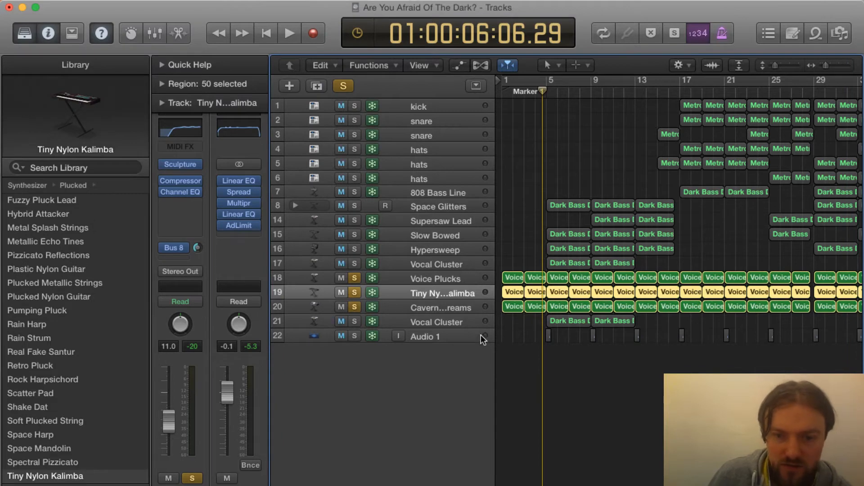
# Step: Solo only the Vocal Cluster track 21 and play its regions from bar 5
pyautogui.click(428, 322)
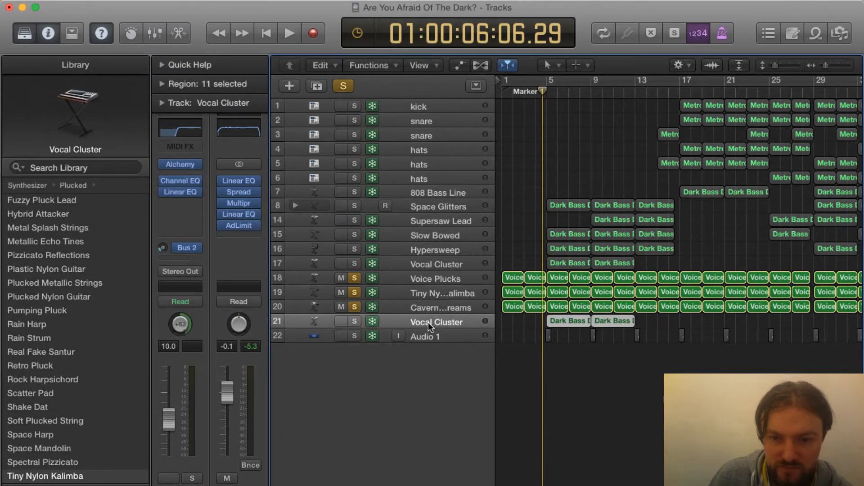
pyautogui.click(357, 322)
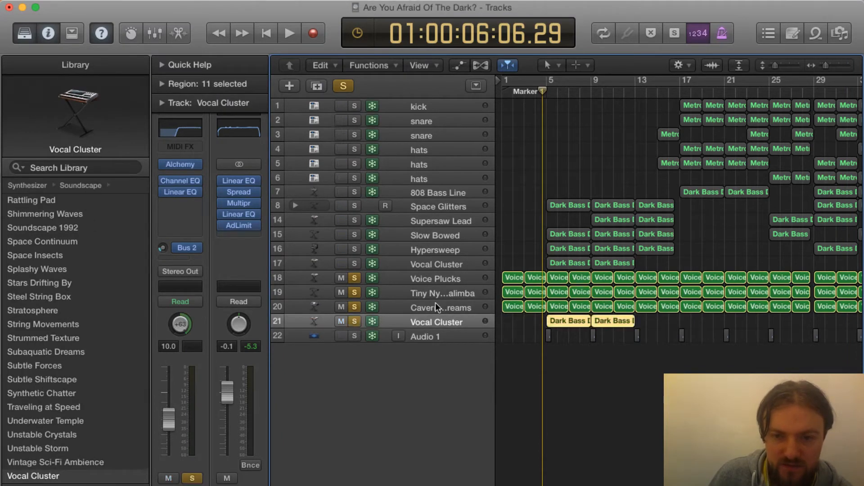
pyautogui.click(354, 307)
pyautogui.click(355, 292)
pyautogui.click(355, 277)
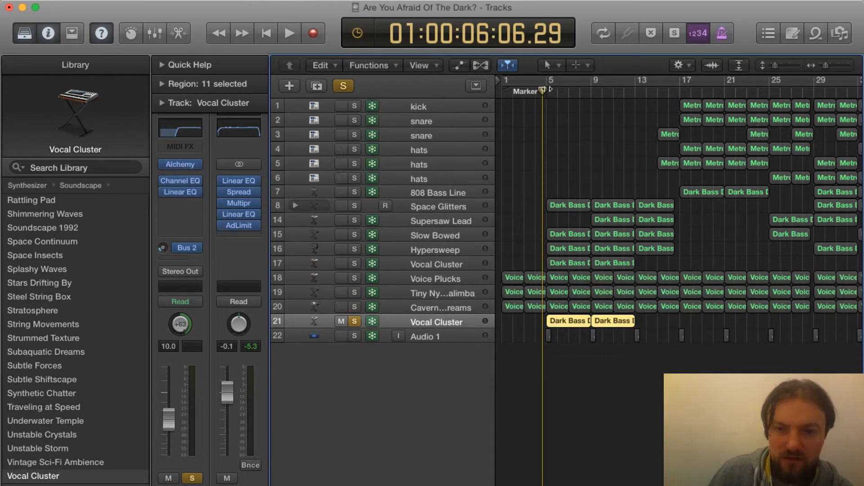
pyautogui.click(546, 92)
pyautogui.press('space')
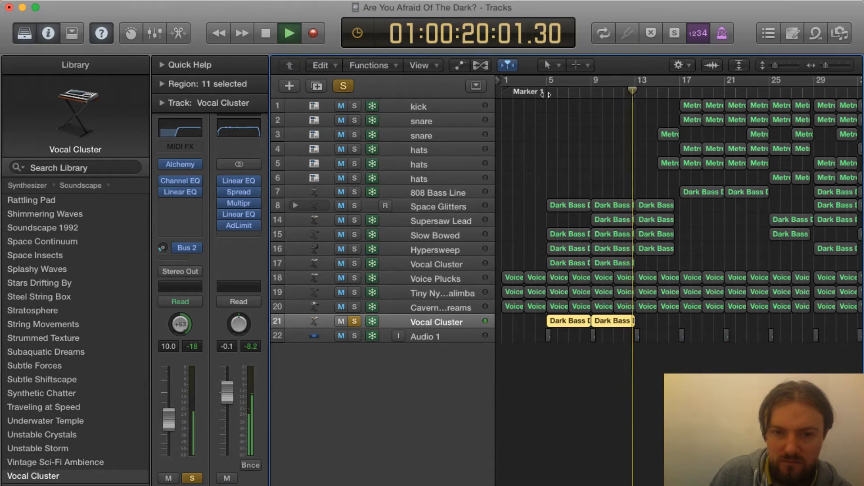
pyautogui.press('space')
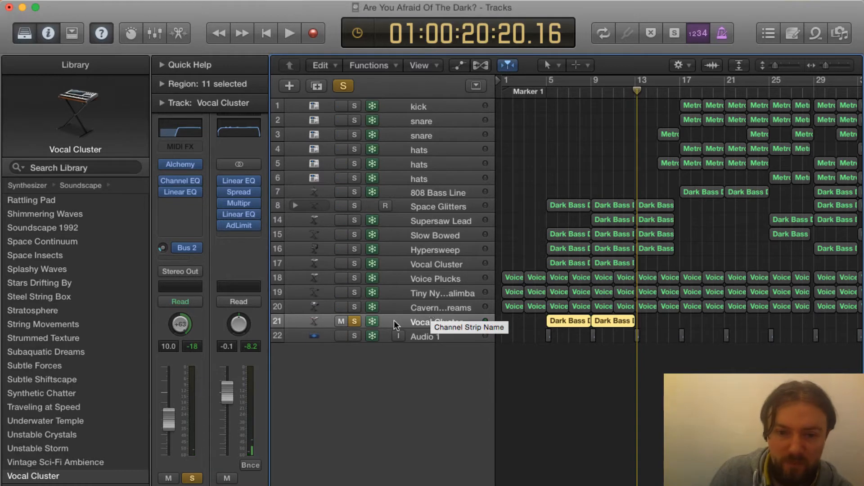
pyautogui.scroll(-1, 522, 300)
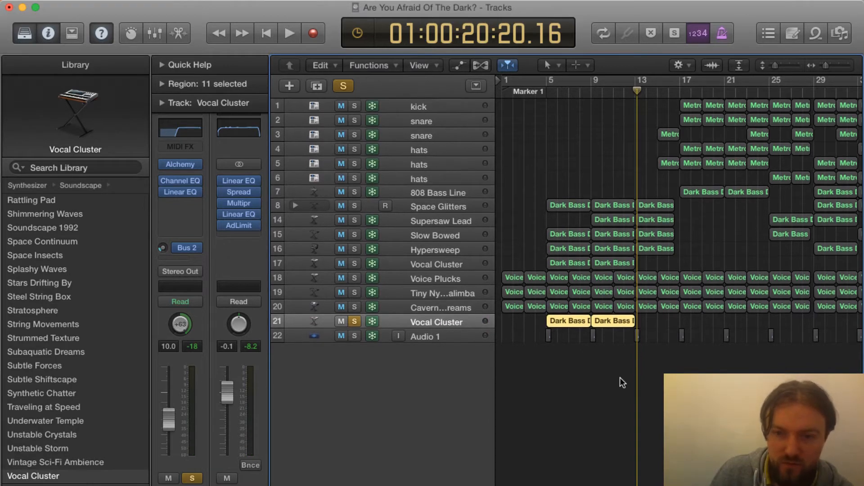
pyautogui.doubleClick(406, 320)
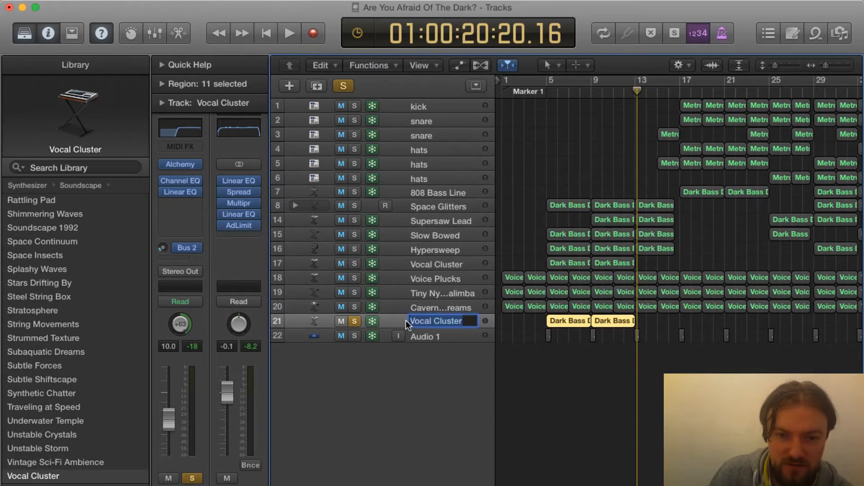
pyautogui.click(392, 318)
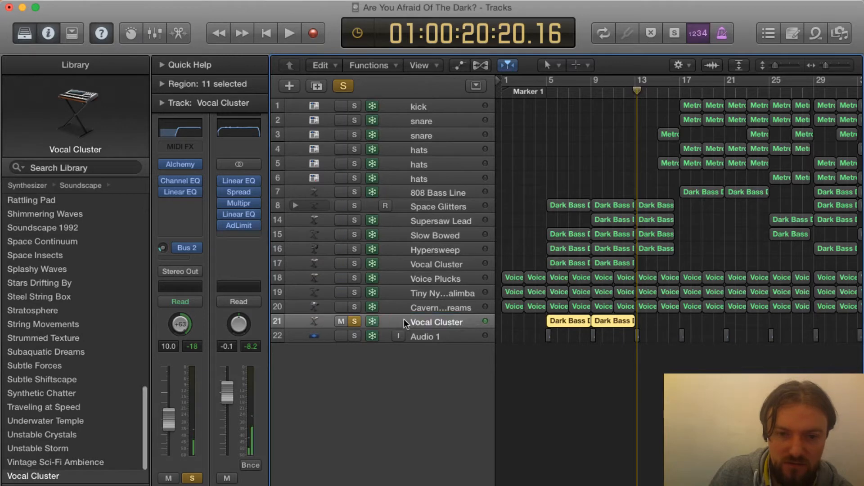
pyautogui.moveTo(180, 164)
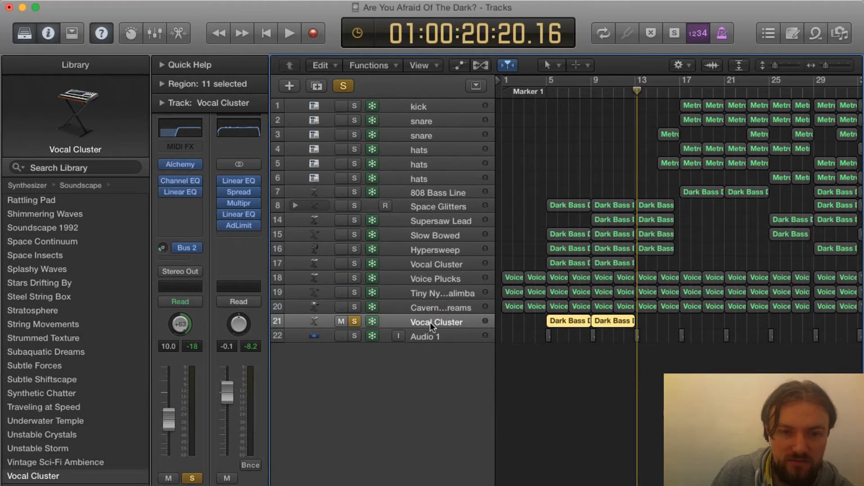
# Step: Play the soloed Vocal Cluster track again from bar 5 and return its pan to the centre
pyautogui.moveTo(546, 91)
pyautogui.mouseDown()
pyautogui.moveTo(512, 91)
pyautogui.moveTo(546, 91)
pyautogui.mouseUp()
pyautogui.press('space')
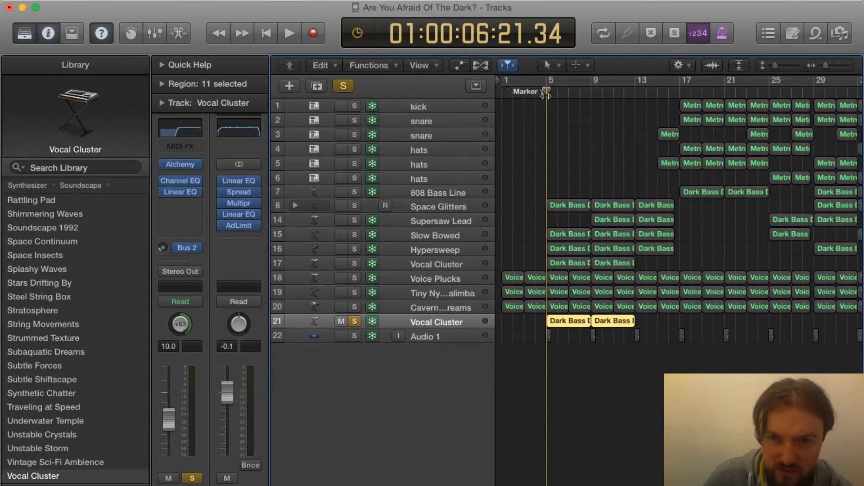
pyautogui.press('space')
pyautogui.moveTo(178, 328); pyautogui.dragTo(177, 355)
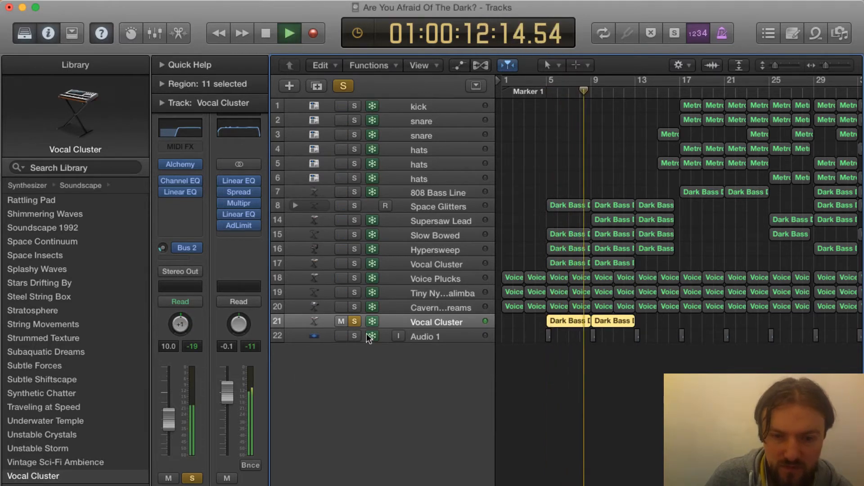
pyautogui.press('space')
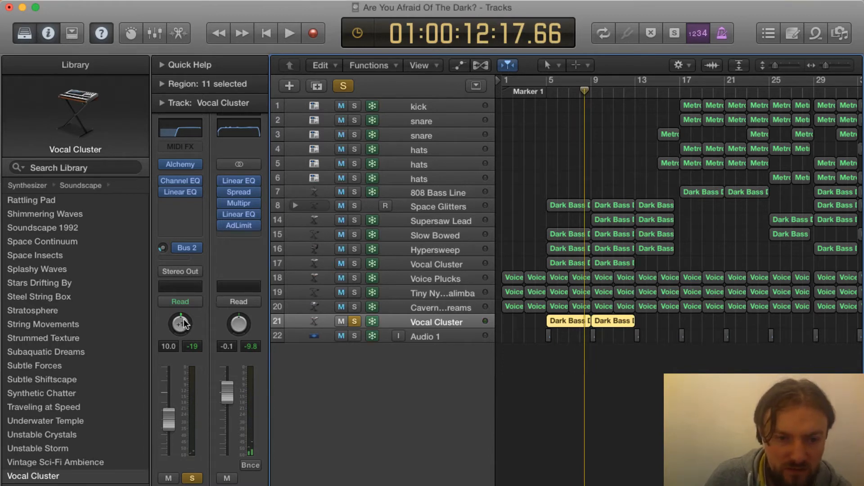
pyautogui.moveTo(184, 324); pyautogui.dragTo(184, 316)
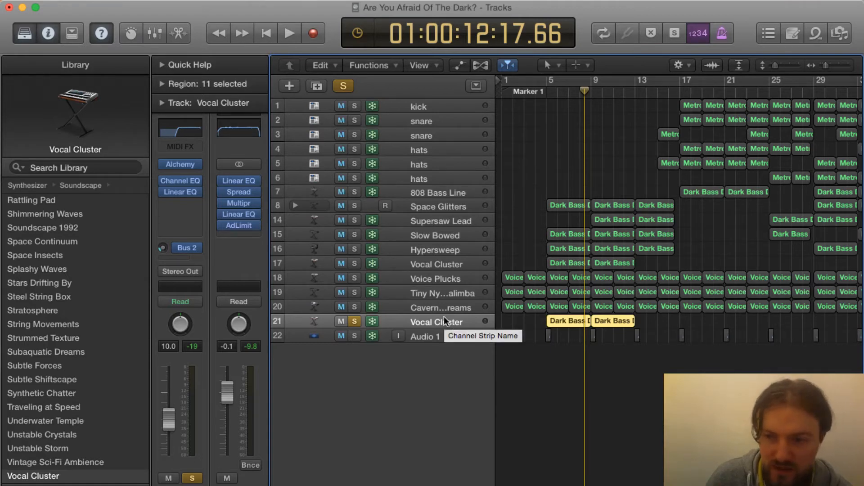
# Step: Examine where the Vocal Cluster track 21 regions recur across the whole arrangement, then return to the start of the song
pyautogui.hscroll(10, 617, 311)
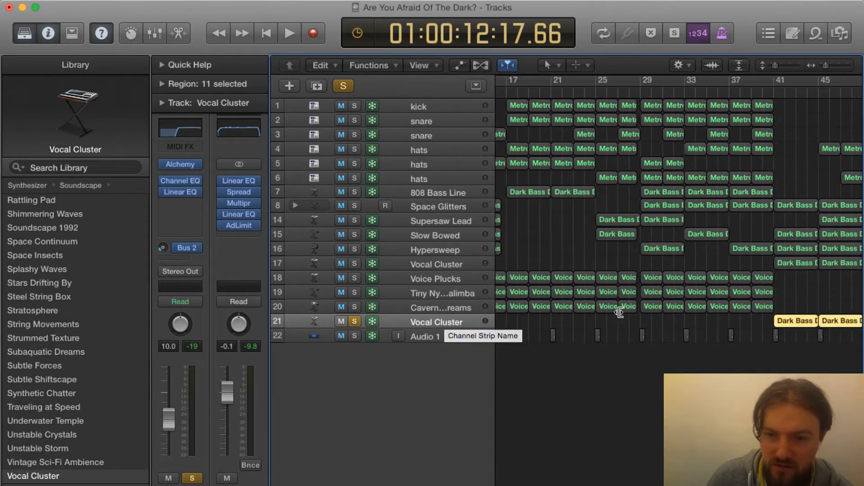
pyautogui.hscroll(6, 617, 311)
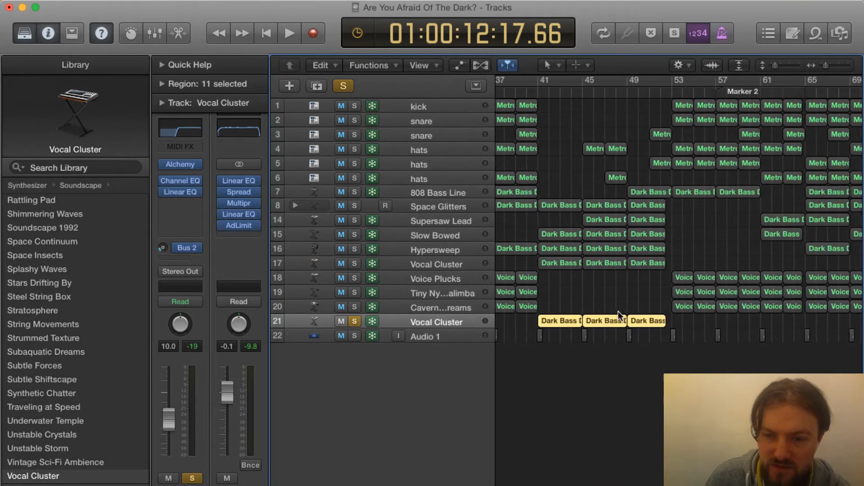
pyautogui.hscroll(-8, 617, 311)
pyautogui.hscroll(11, 620, 315)
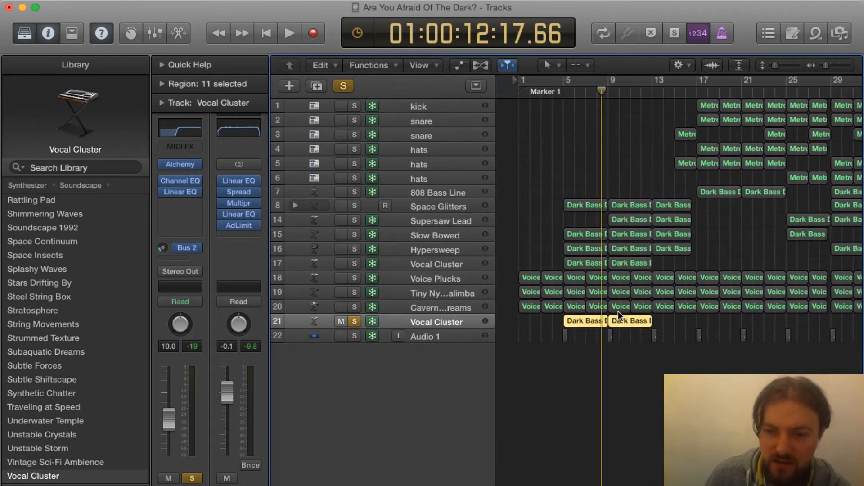
pyautogui.hscroll(-20, 619, 312)
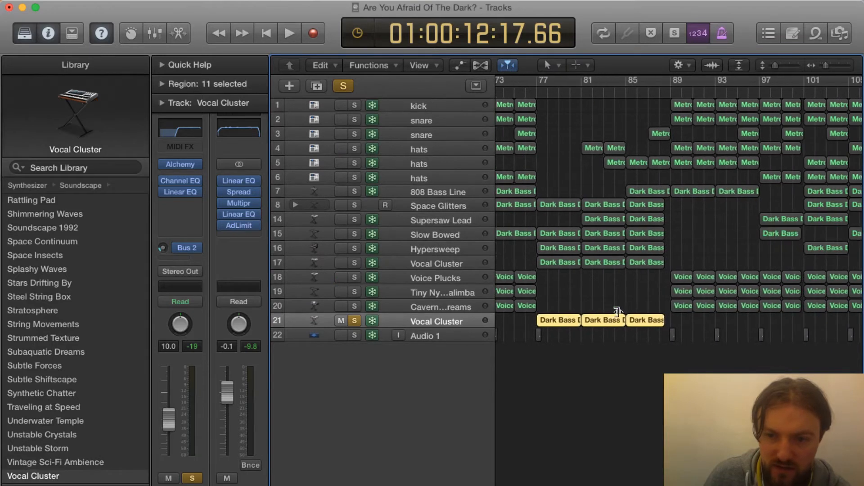
pyautogui.hscroll(14, 617, 311)
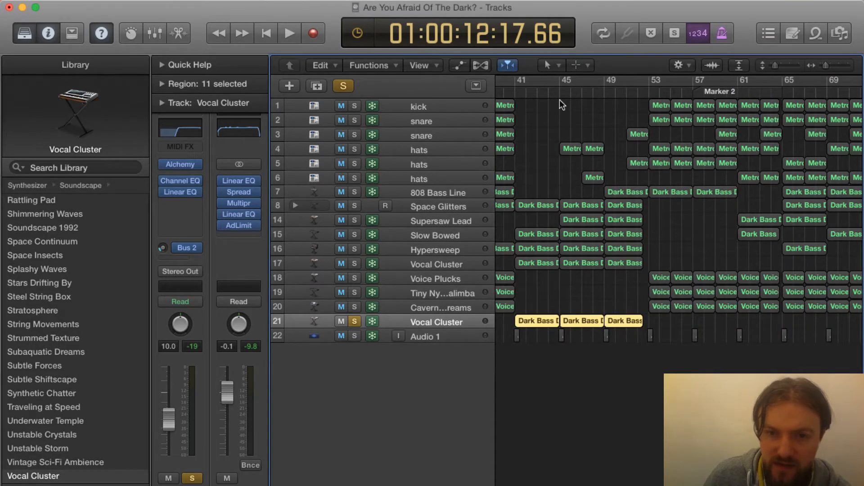
pyautogui.hscroll(8, 606, 313)
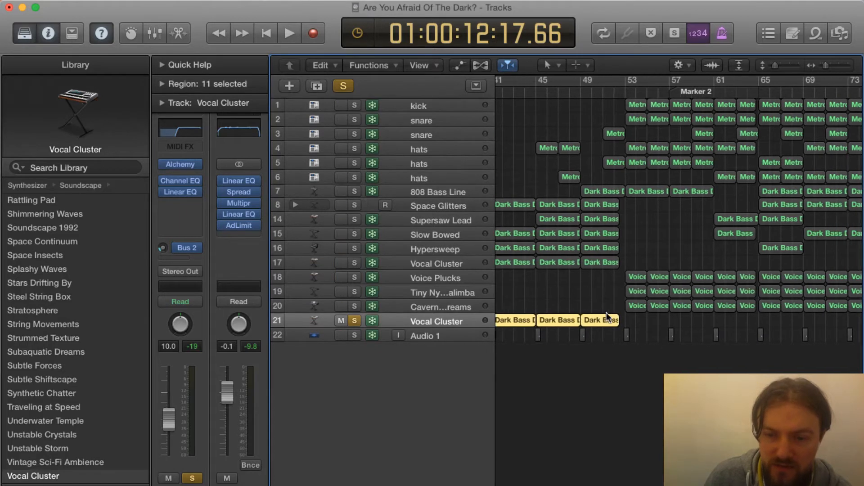
pyautogui.hscroll(-20, 607, 313)
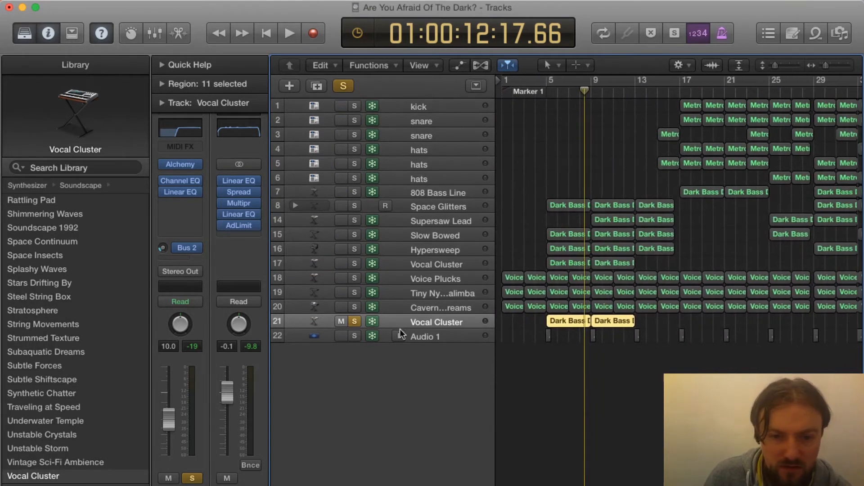
# Step: Open the first Vocal Cluster region of track 21 in the Piano Roll and play its notes from just before bar 5
pyautogui.doubleClick(565, 320)
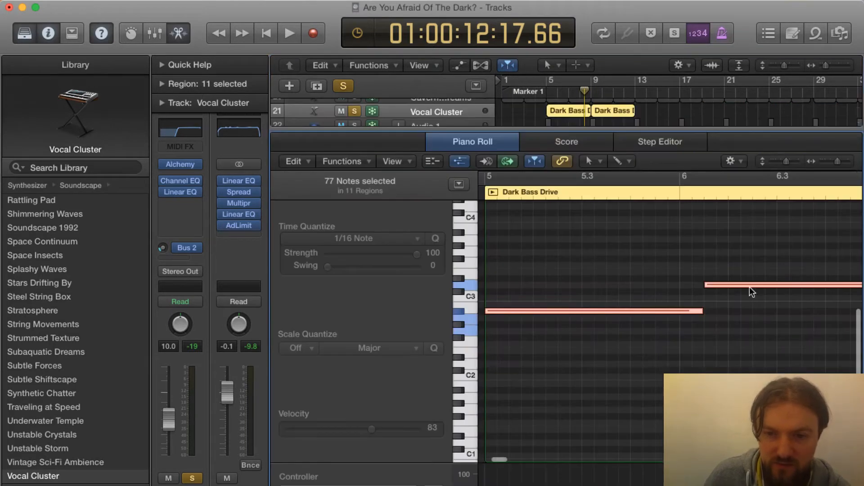
pyautogui.hscroll(-5, 736, 326)
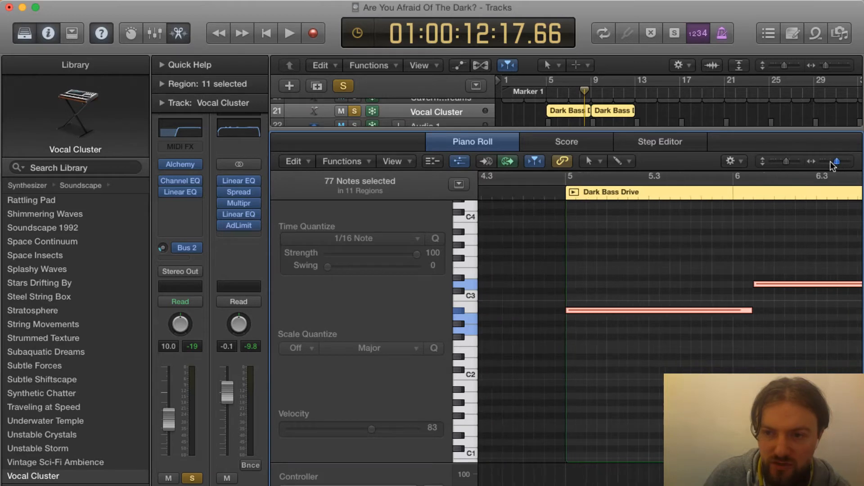
pyautogui.moveTo(838, 161); pyautogui.dragTo(831, 162)
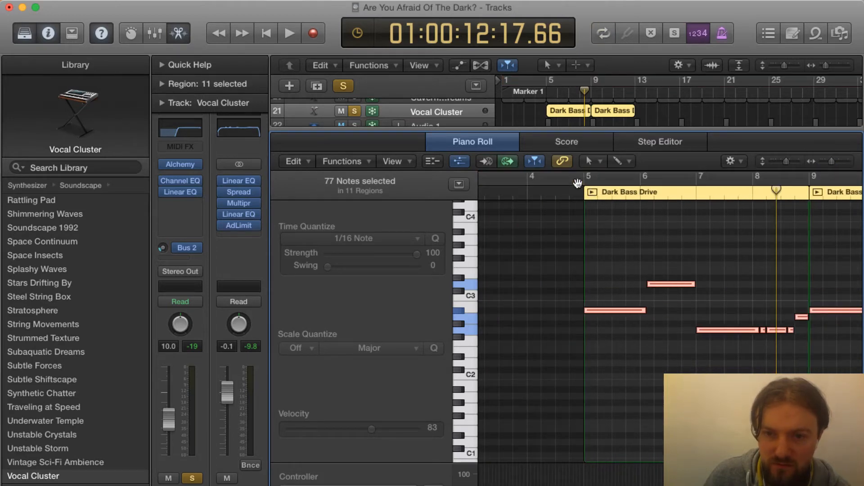
pyautogui.click(574, 195)
pyautogui.press('space')
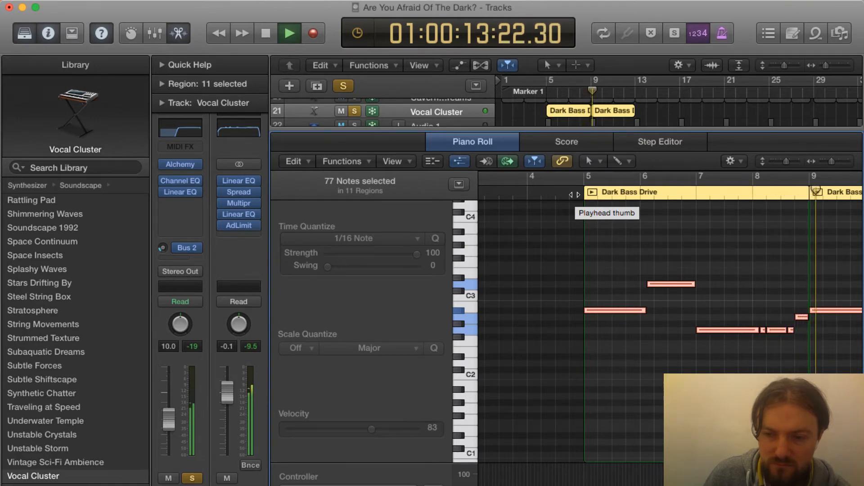
pyautogui.press('space')
pyautogui.press('x')
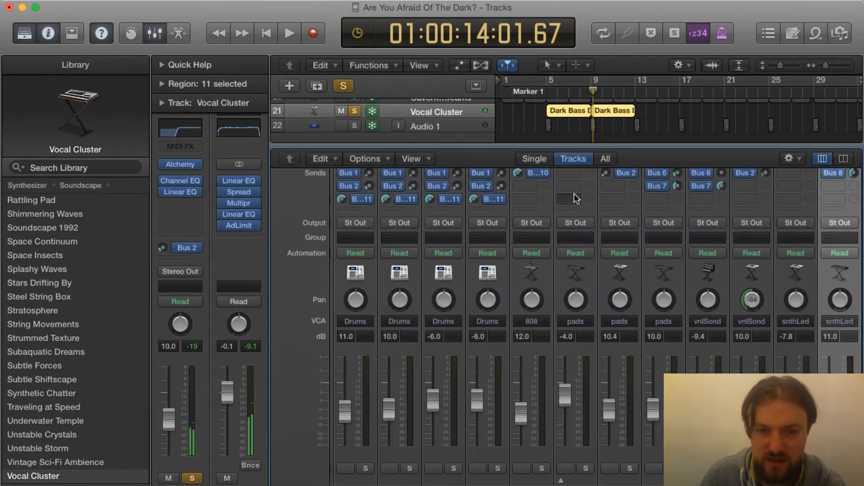
pyautogui.press('x')
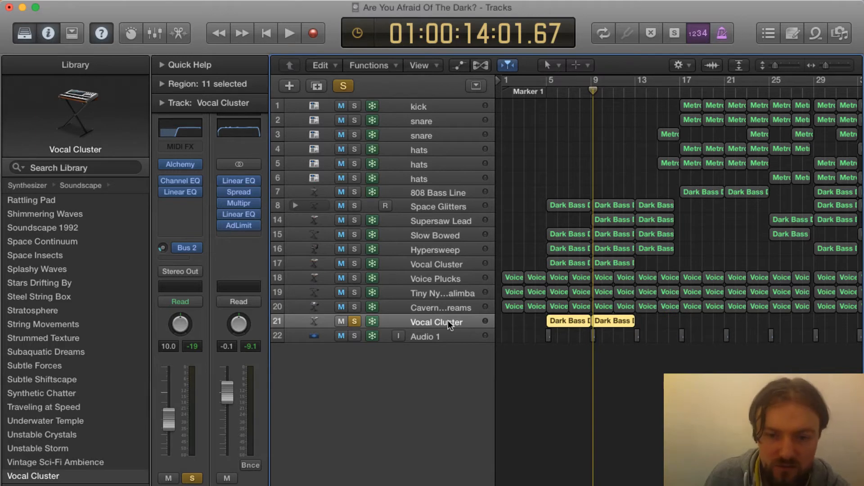
# Step: Examine the Channel EQ curve on Vocal Cluster track 21
pyautogui.click(184, 130)
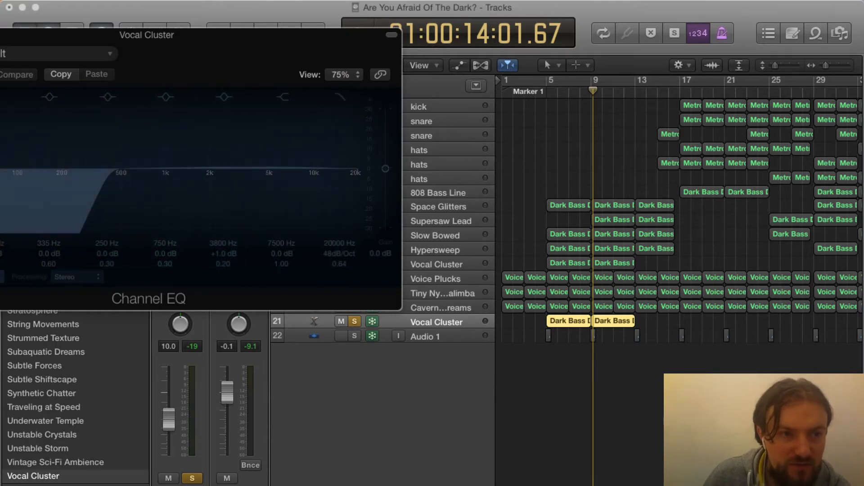
pyautogui.press('super+w')
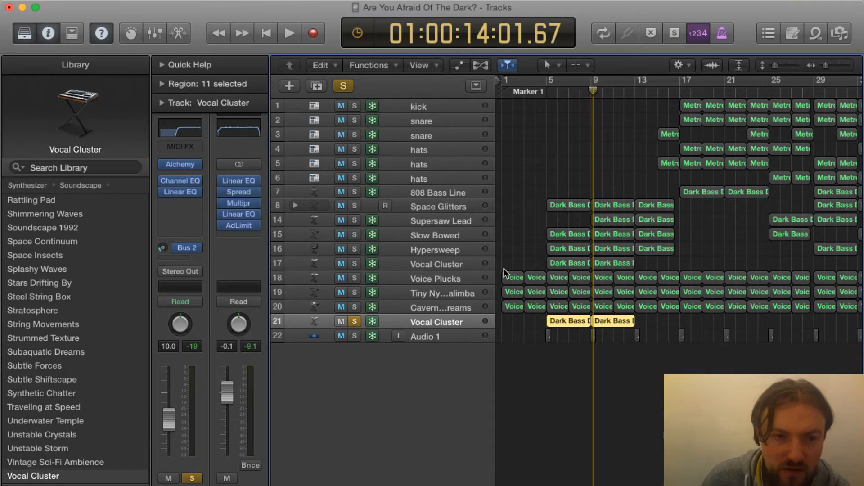
pyautogui.hscroll(2, 527, 285)
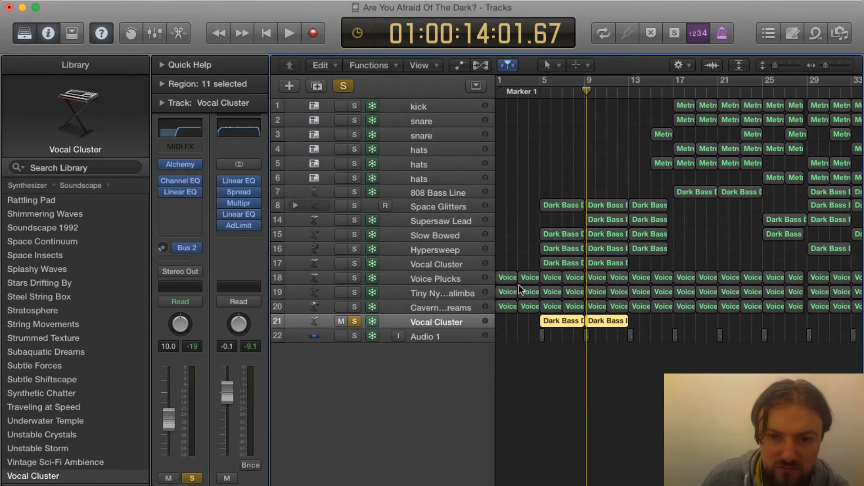
# Step: Solo Vocal Cluster track 17 as well and move it directly above the other Vocal Cluster track
pyautogui.click(430, 261)
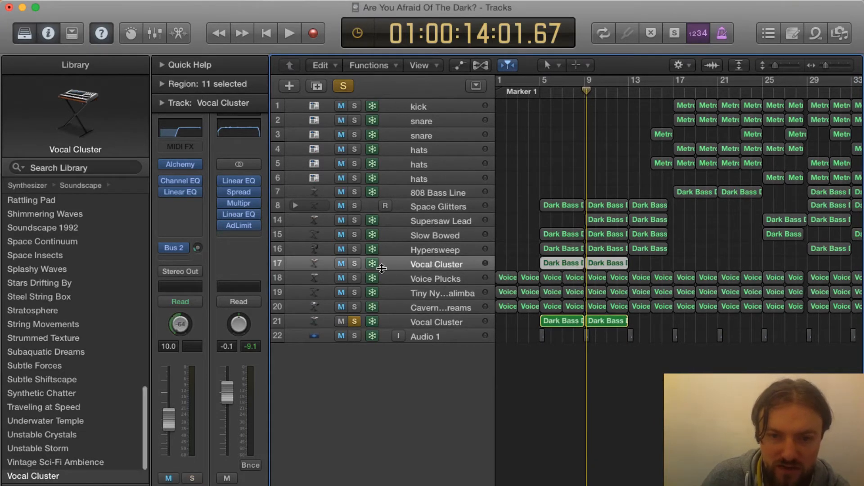
pyautogui.click(355, 263)
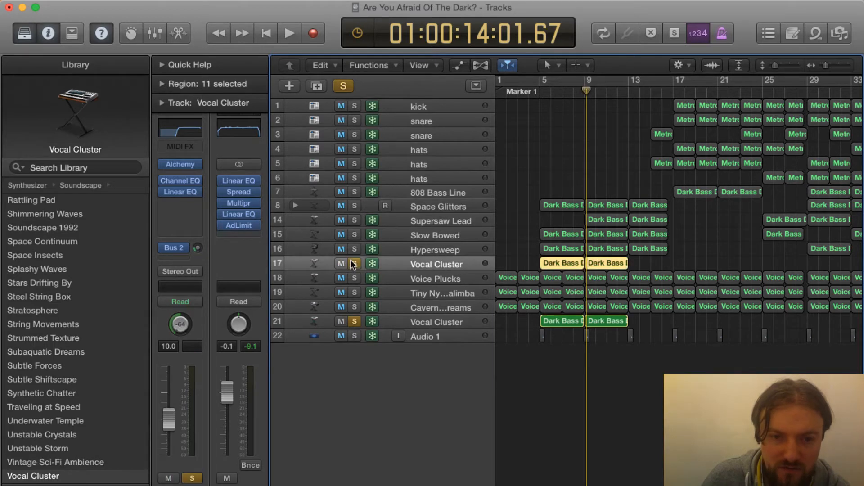
pyautogui.moveTo(424, 260); pyautogui.dragTo(425, 318)
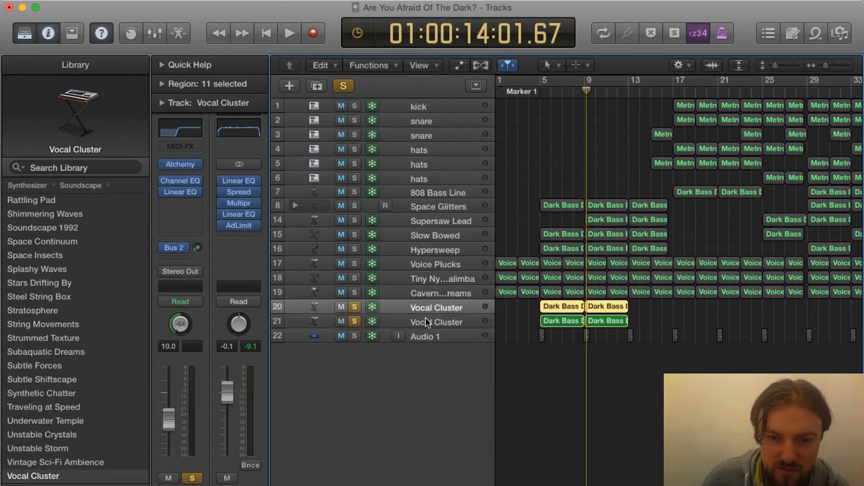
# Step: Pan Vocal Cluster track 21 to +63 and compare it with the pan of Vocal Cluster track 20
pyautogui.click(430, 319)
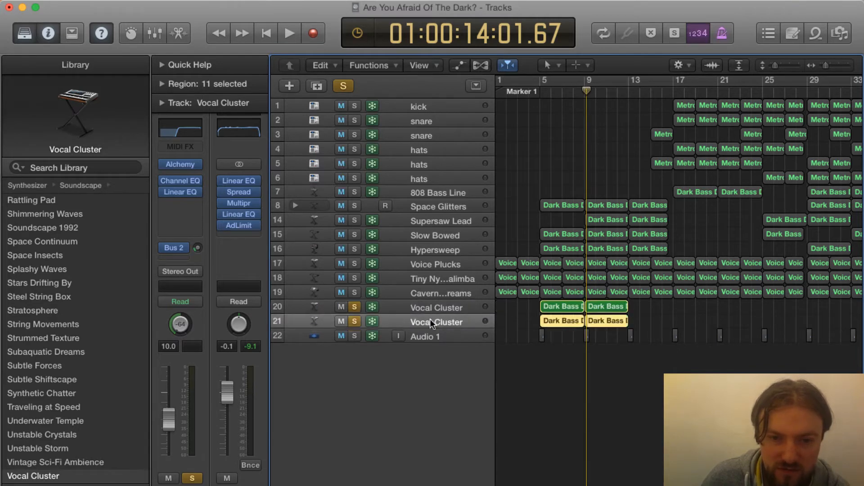
pyautogui.moveTo(179, 324); pyautogui.dragTo(179, 299)
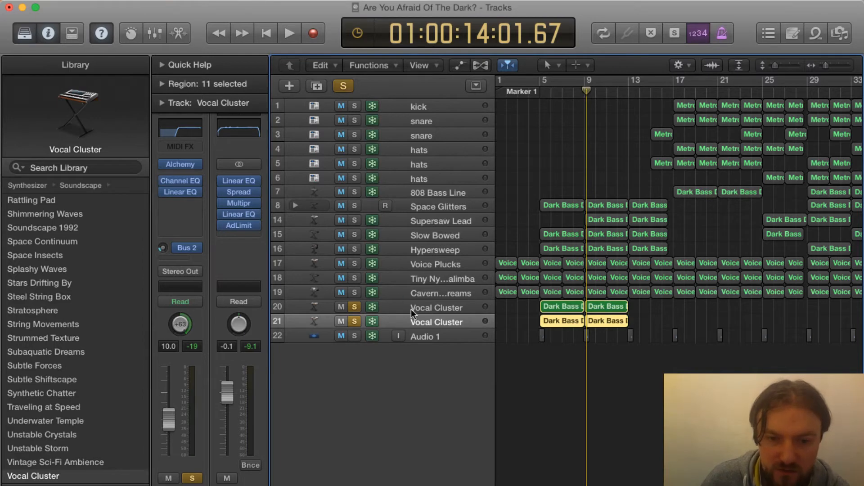
pyautogui.click(435, 309)
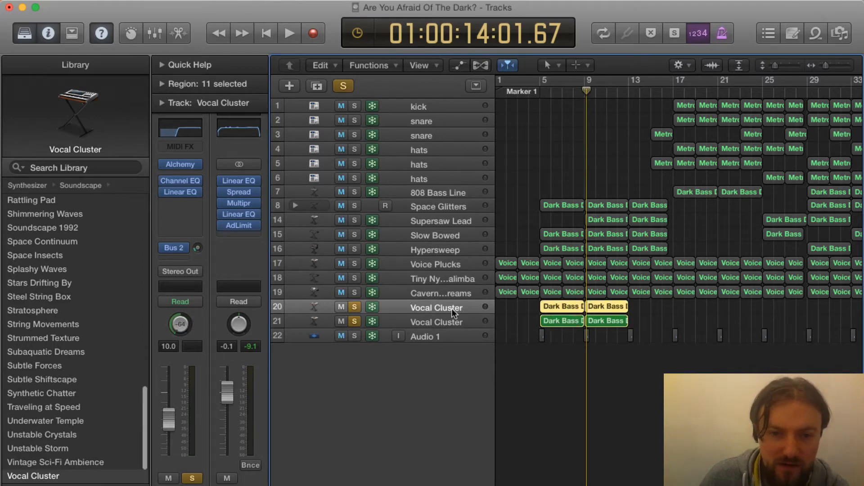
# Step: Play the two soloed Vocal Cluster tracks together from bar 5
pyautogui.click(538, 95)
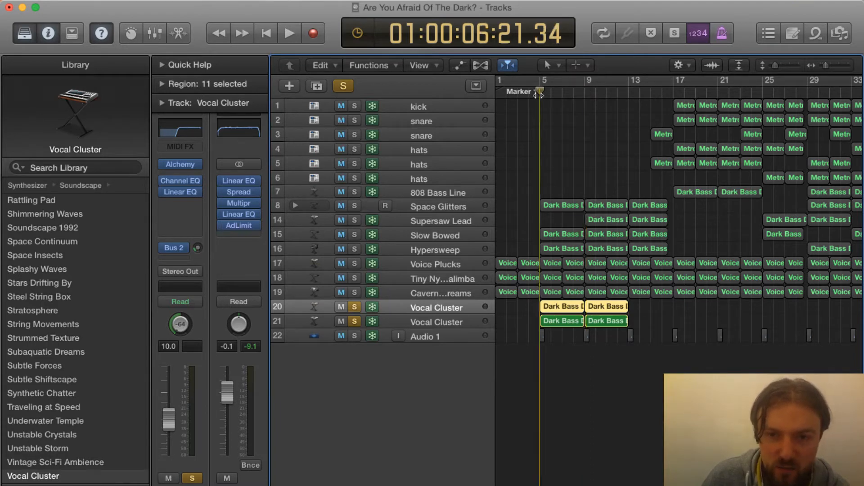
pyautogui.press('space')
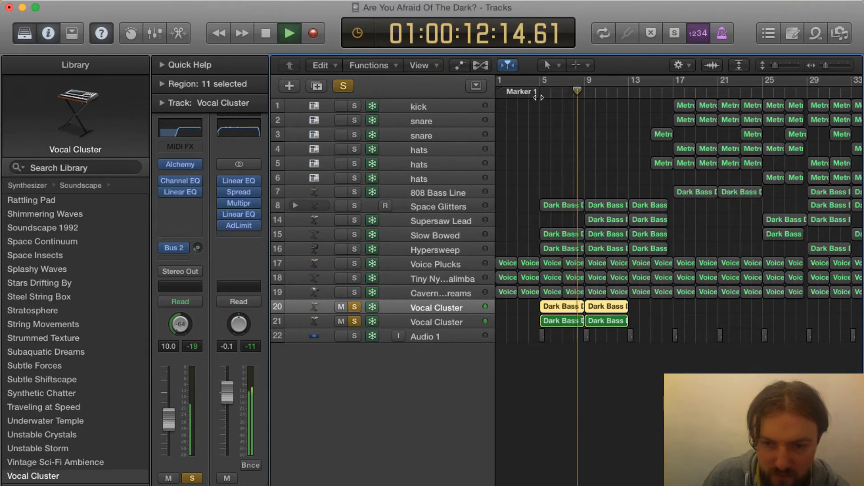
pyautogui.press('space')
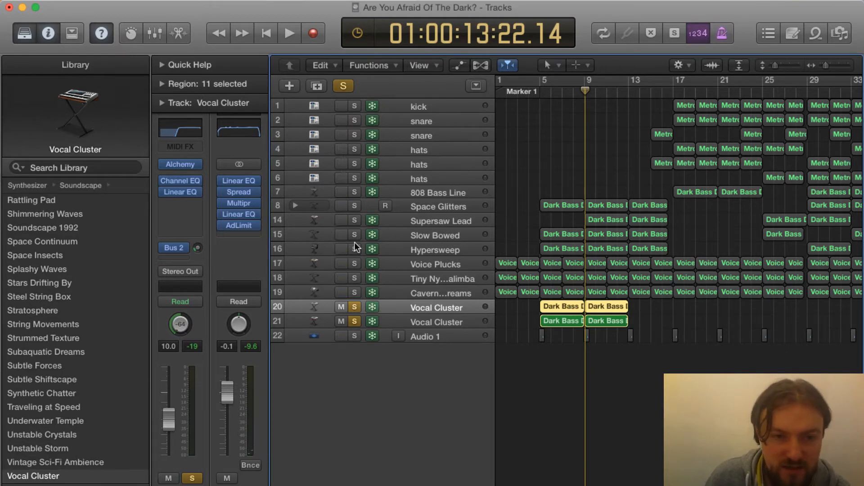
# Step: Unsolo both Vocal Cluster tracks, solo Hypersweep track 16 instead and play it from bar 5
pyautogui.hscroll(1, 359, 253)
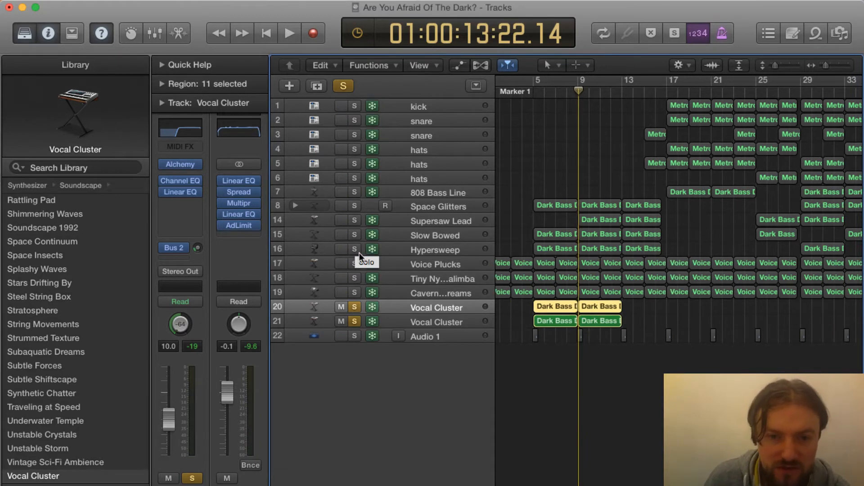
pyautogui.click(354, 321)
pyautogui.click(355, 307)
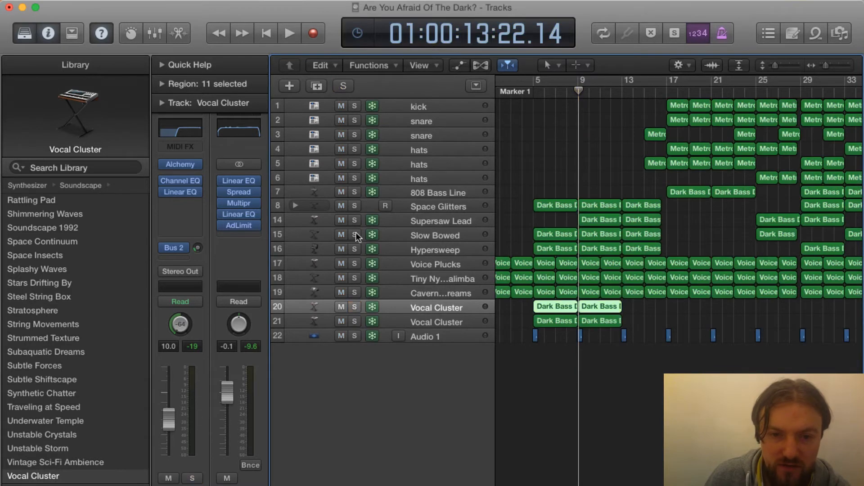
pyautogui.click(354, 249)
pyautogui.click(422, 250)
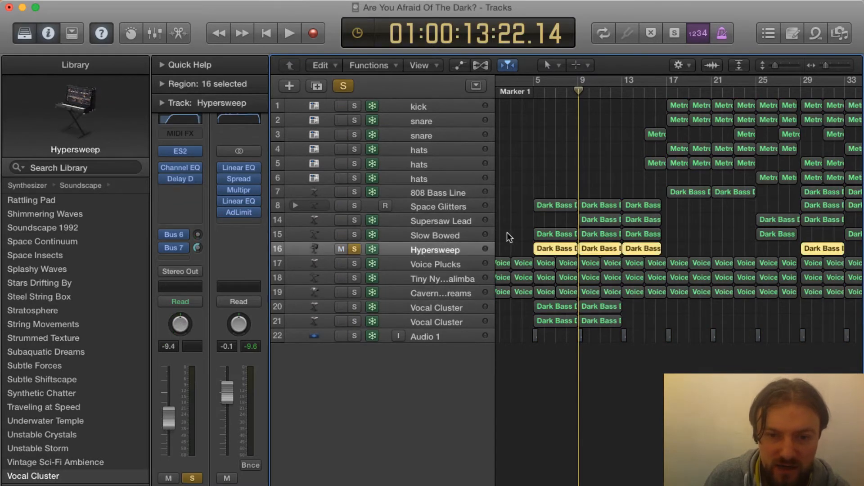
pyautogui.doubleClick(533, 92)
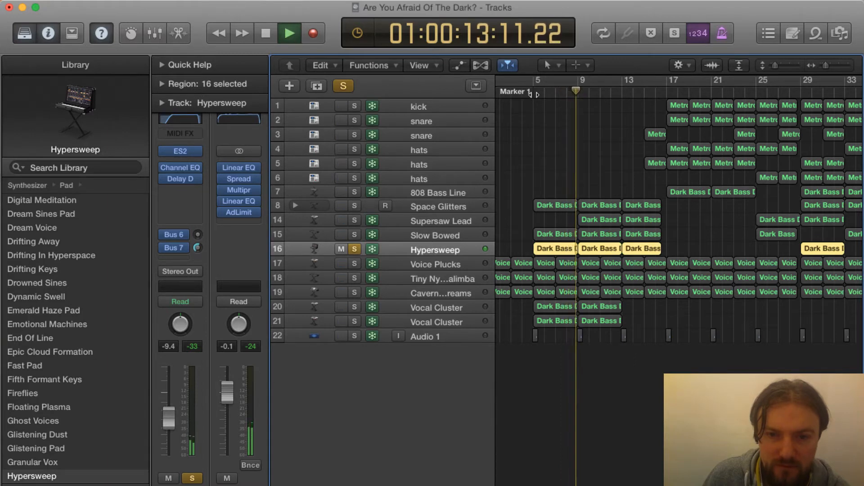
pyautogui.press('space')
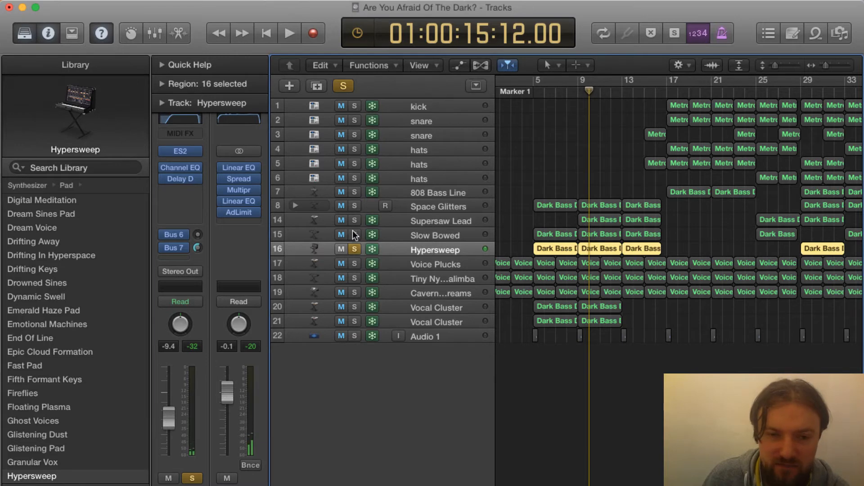
# Step: Continue playing Hypersweep with its notes open in the Piano Roll, and examine the track's effect chain
pyautogui.doubleClick(547, 247)
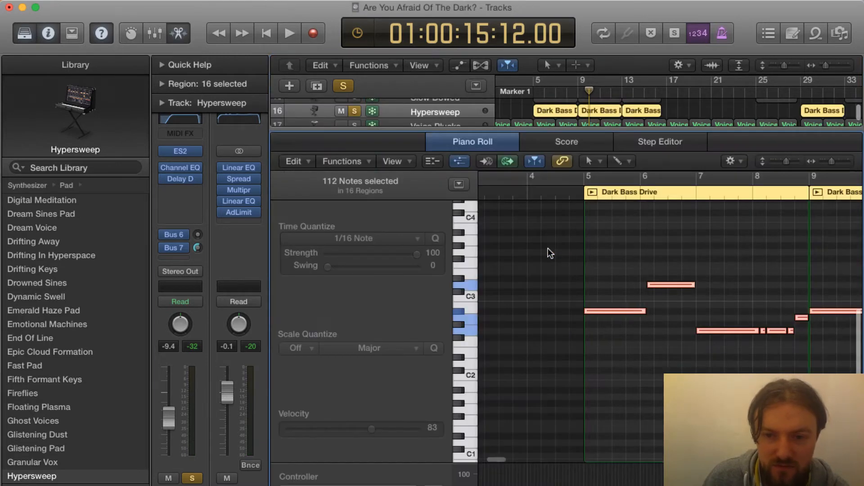
pyautogui.press('space')
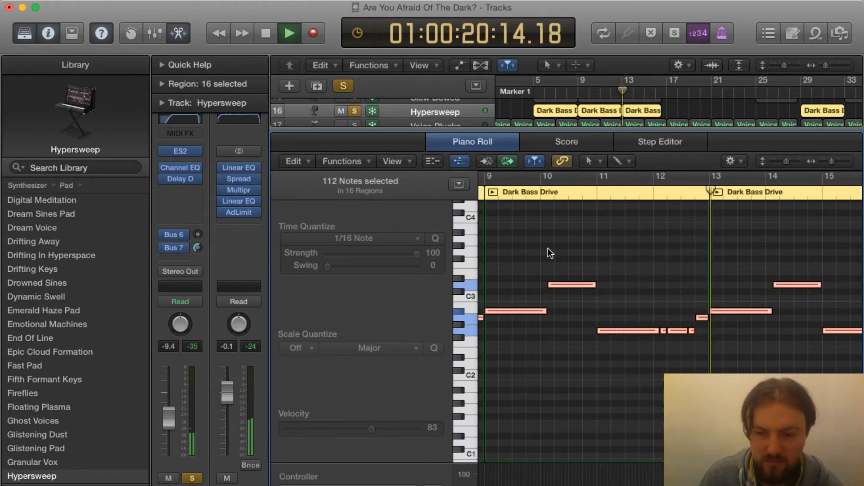
pyautogui.press('x')
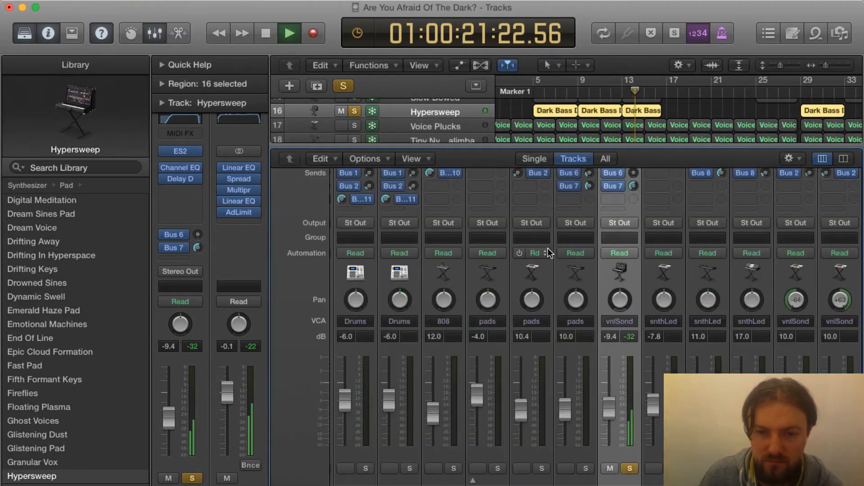
pyautogui.press('x')
pyautogui.press('space')
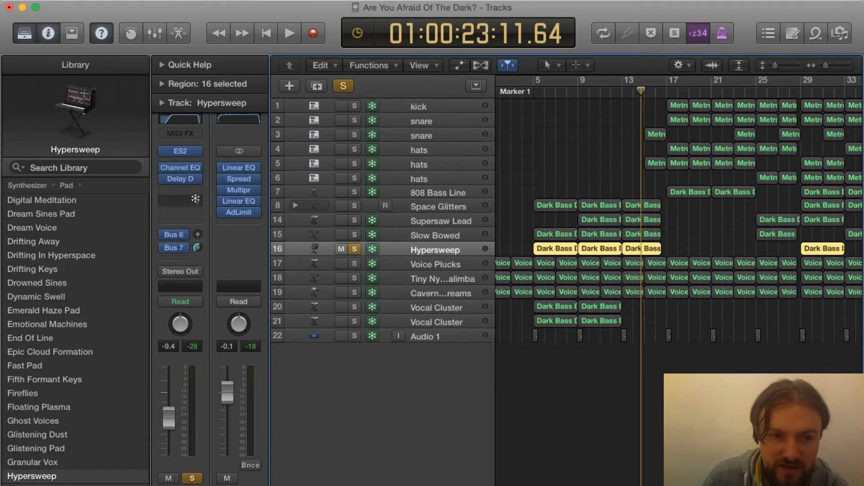
pyautogui.moveTo(236, 167)
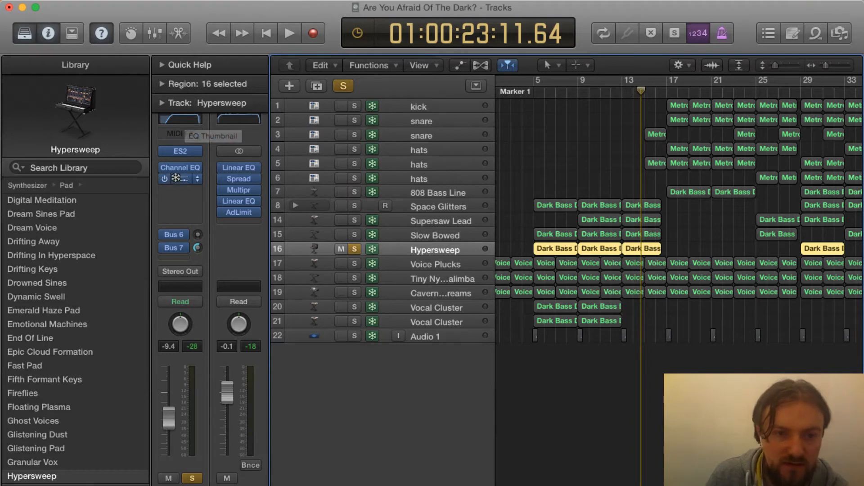
# Step: Inspect the Channel EQ curve on the Hypersweep track and close it again
pyautogui.click(183, 120)
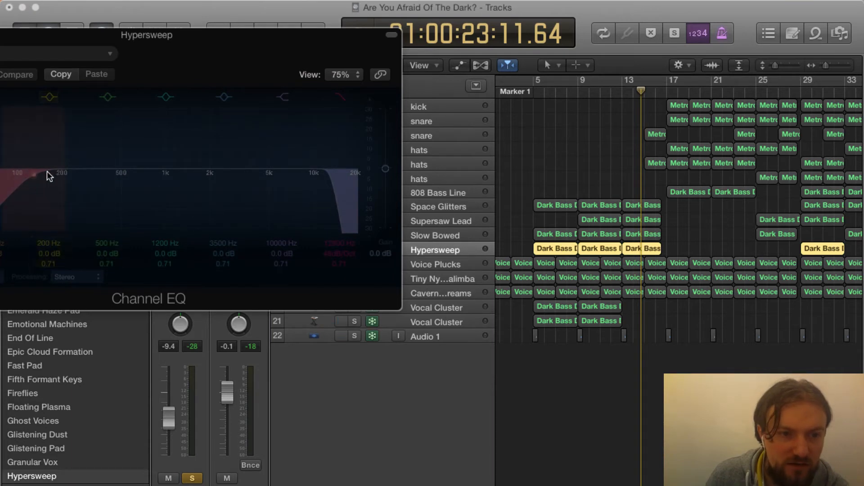
pyautogui.press('super+w')
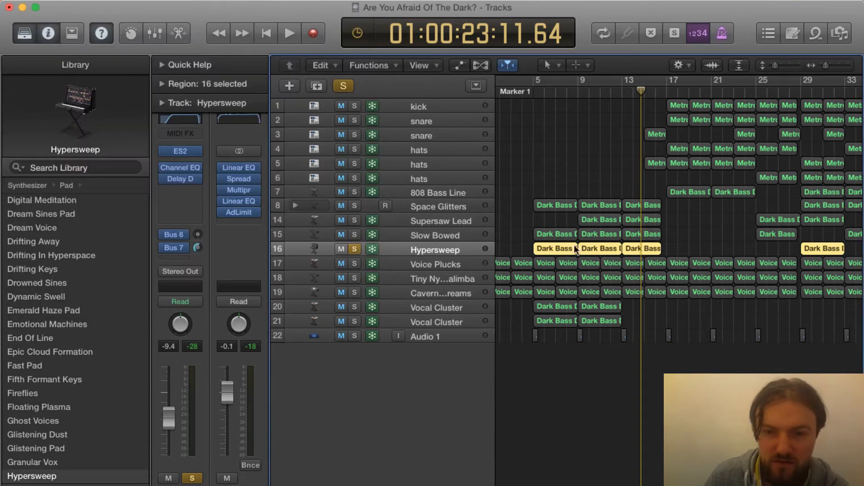
# Step: Solo Slow Bowed track 15 in place of Hypersweep and play it from bar 5
pyautogui.click(394, 231)
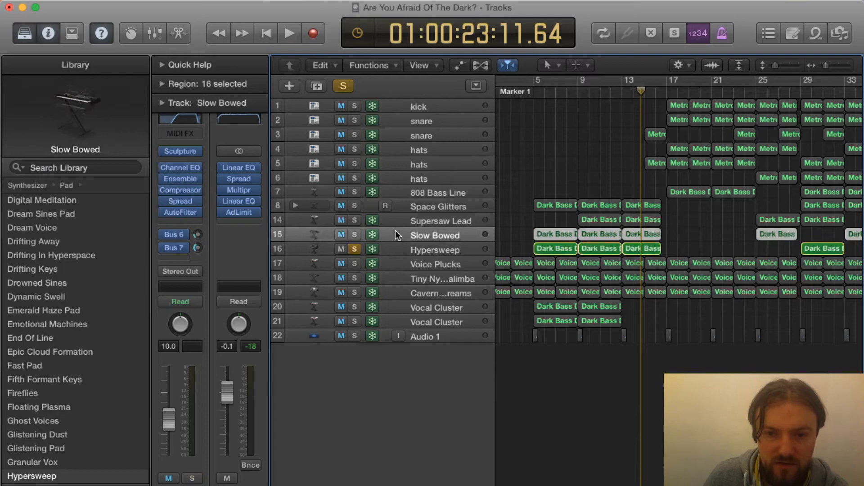
pyautogui.click(355, 234)
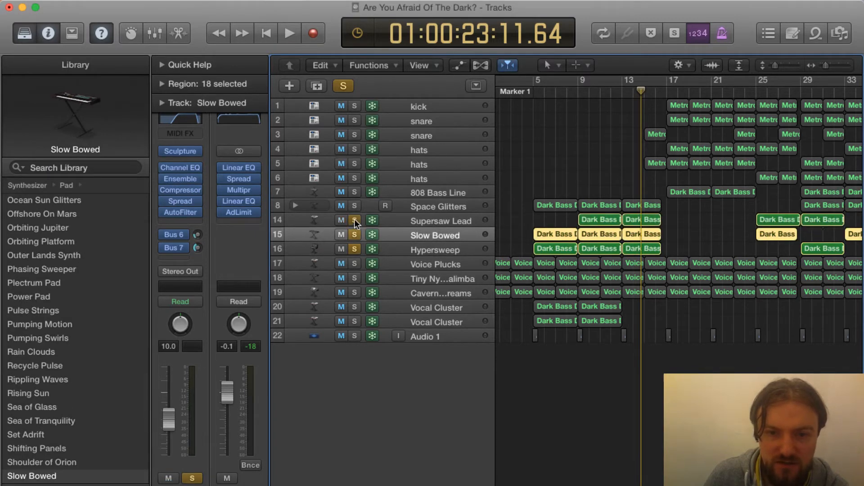
pyautogui.click(354, 249)
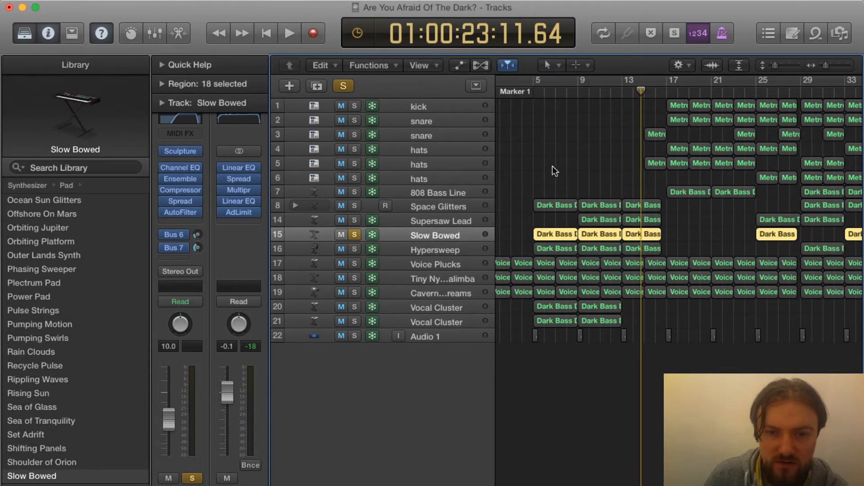
pyautogui.click(533, 91)
pyautogui.press('space')
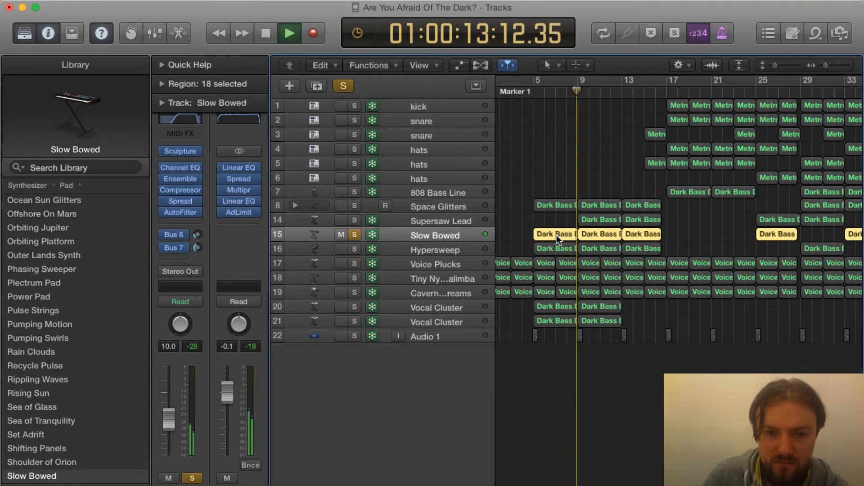
pyautogui.press('space')
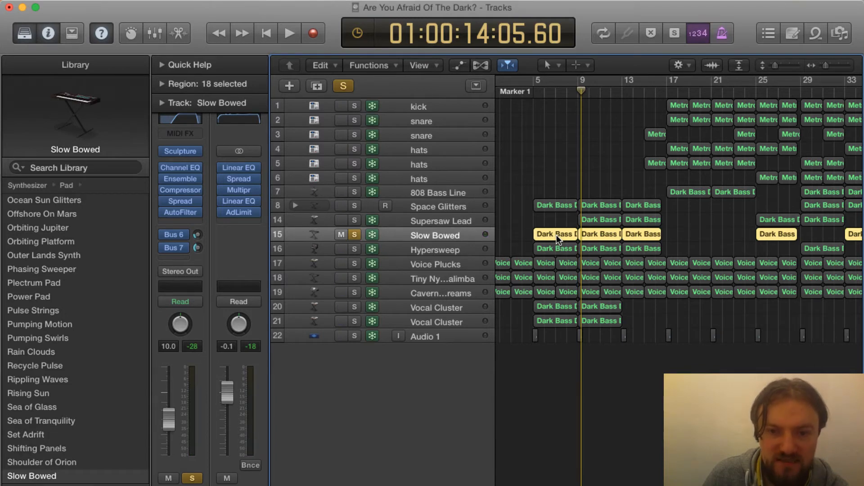
# Step: Play Slow Bowed with its notes open in the Piano Roll, checking the Mixer briefly before stopping playback
pyautogui.doubleClick(556, 235)
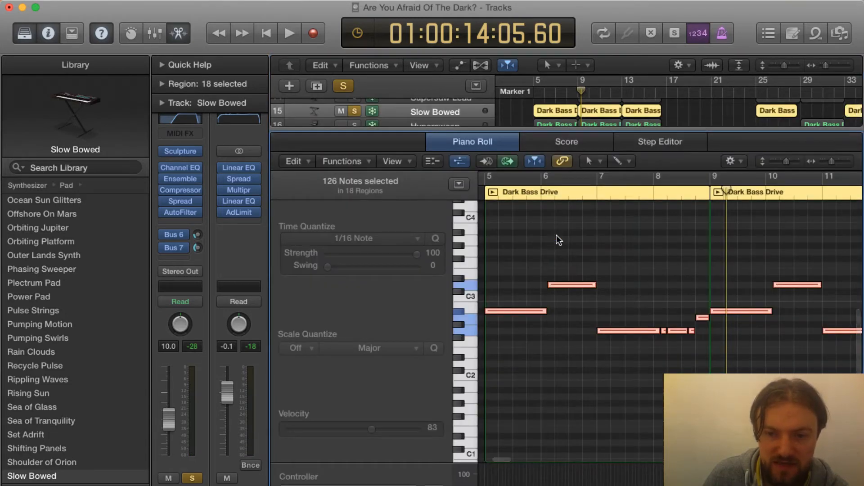
pyautogui.press('space')
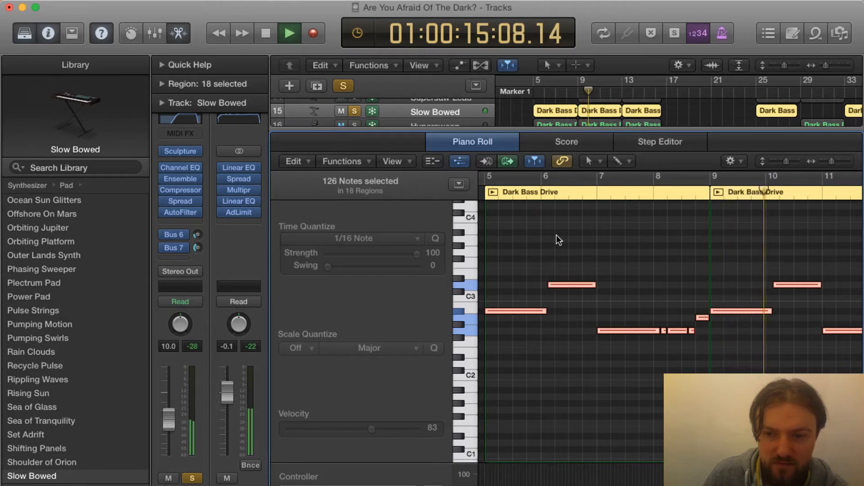
pyautogui.press('x')
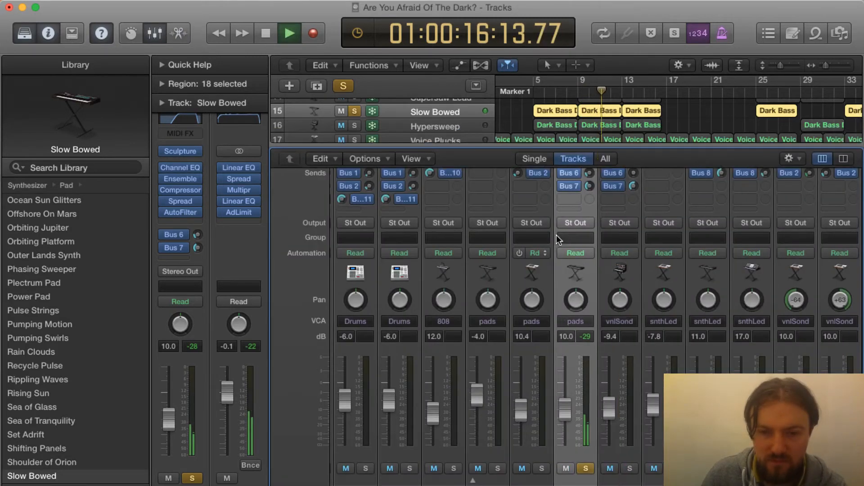
pyautogui.press('x')
pyautogui.press('space')
# Step: Examine Slow Bowed's effect chain and its Channel EQ curve
pyautogui.moveTo(251, 199)
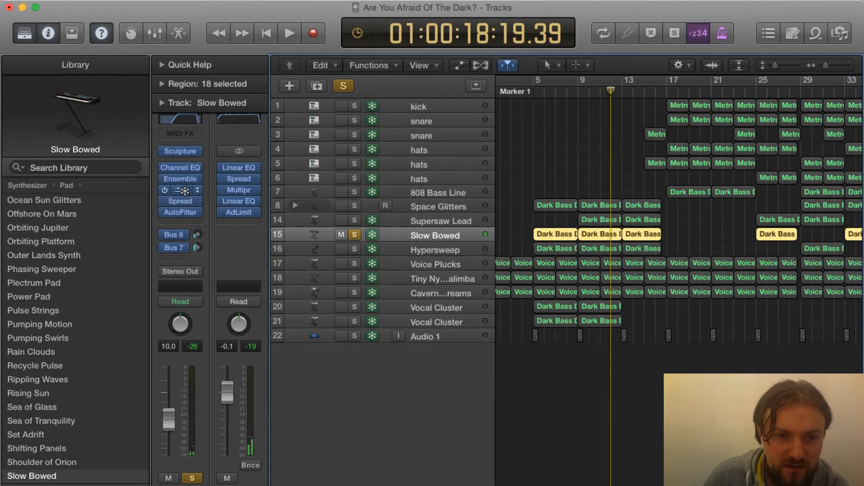
pyautogui.moveTo(185, 190); pyautogui.dragTo(181, 173)
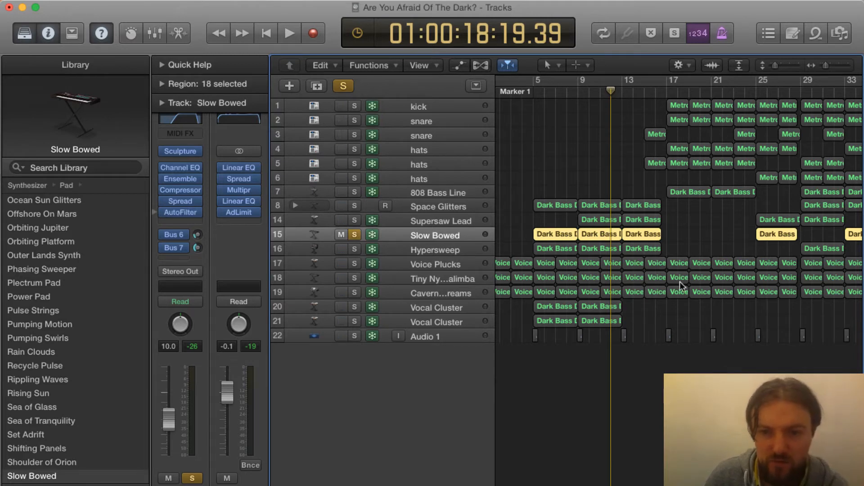
pyautogui.click(194, 119)
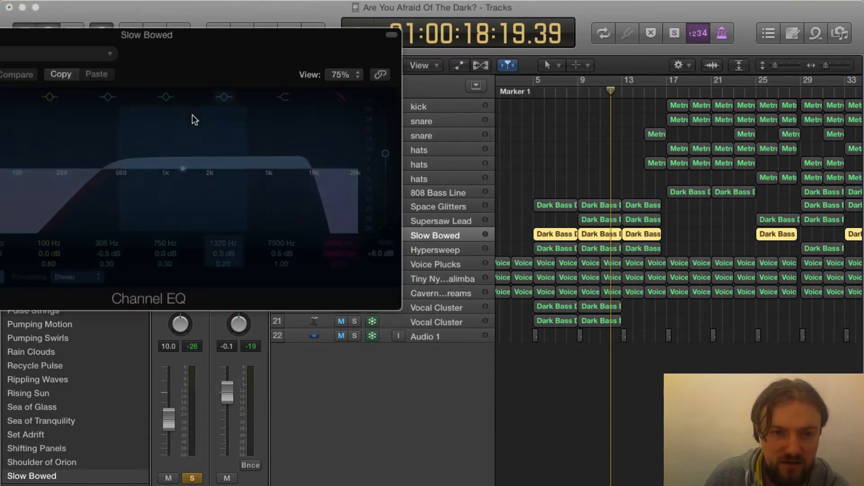
pyautogui.press('super+w')
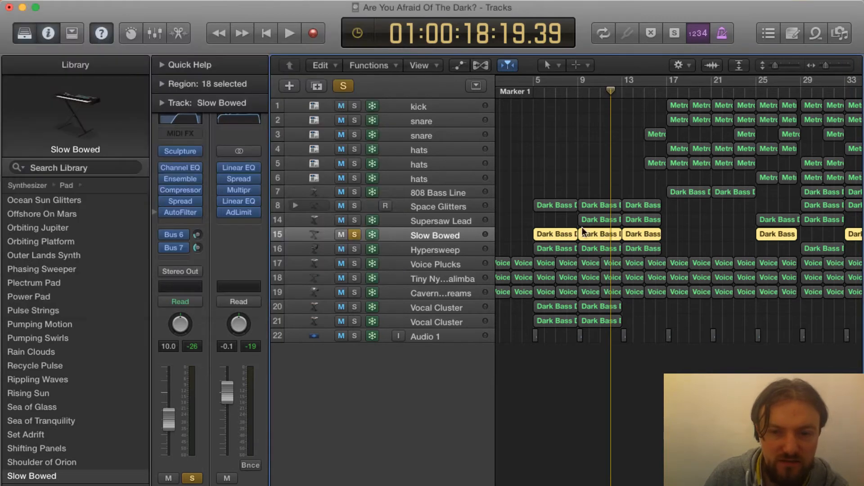
# Step: Unsolo Slow Bowed, solo Supersaw Lead track 14 instead and play it
pyautogui.click(354, 235)
pyautogui.click(354, 220)
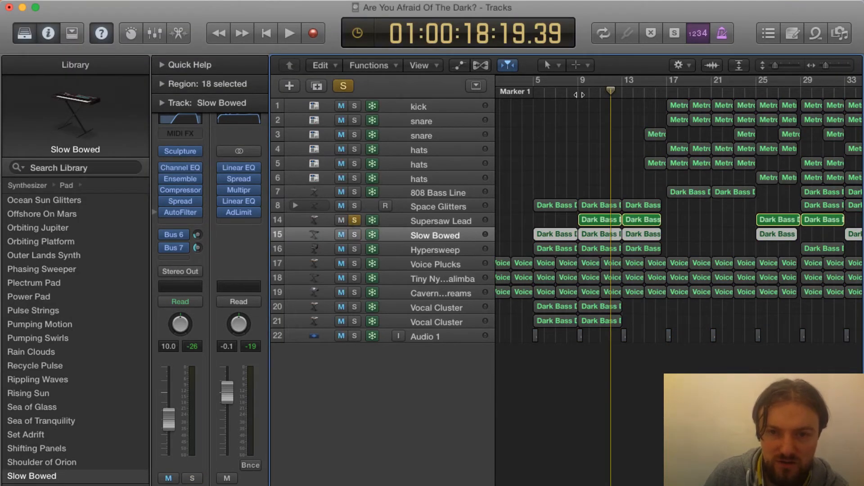
pyautogui.press('space')
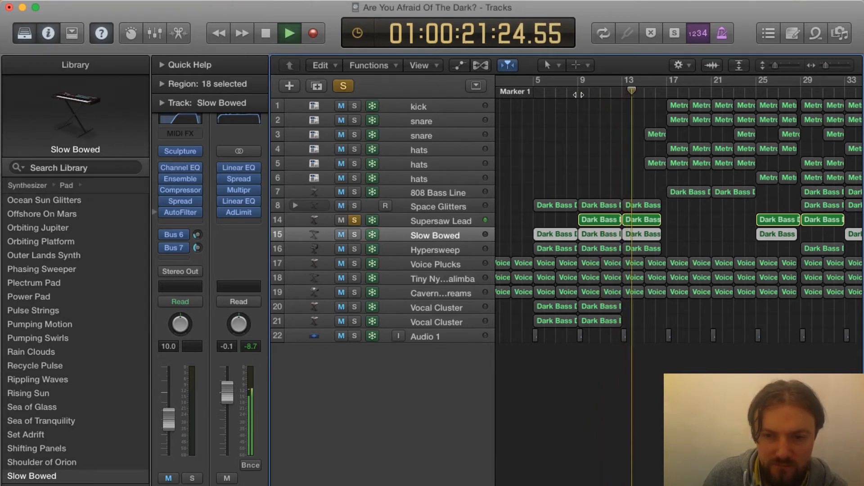
pyautogui.press('space')
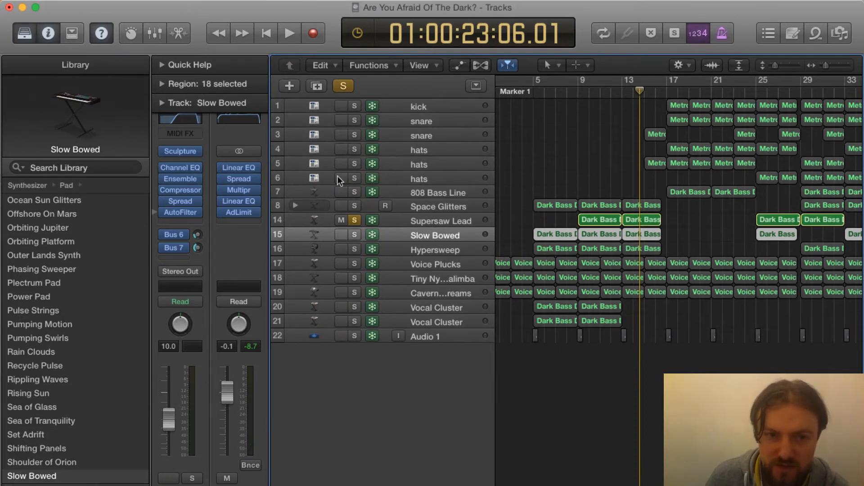
# Step: Select the Supersaw Lead track and inspect its Channel EQ curve
pyautogui.click(453, 222)
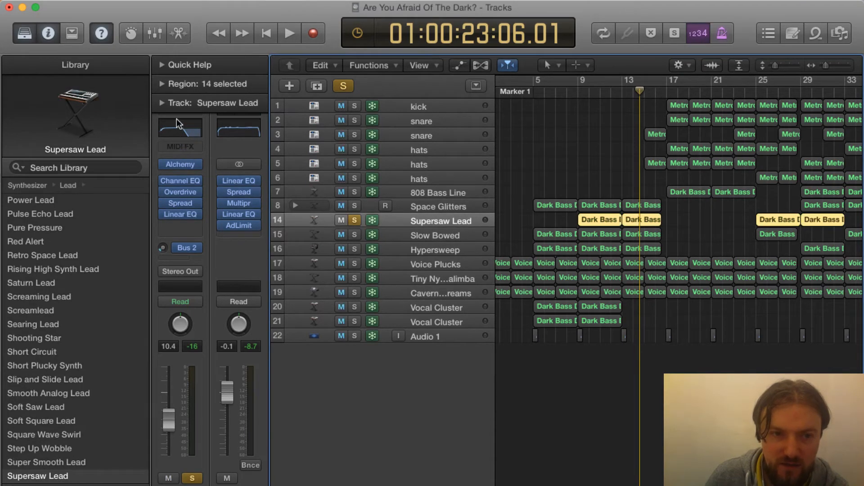
pyautogui.click(180, 132)
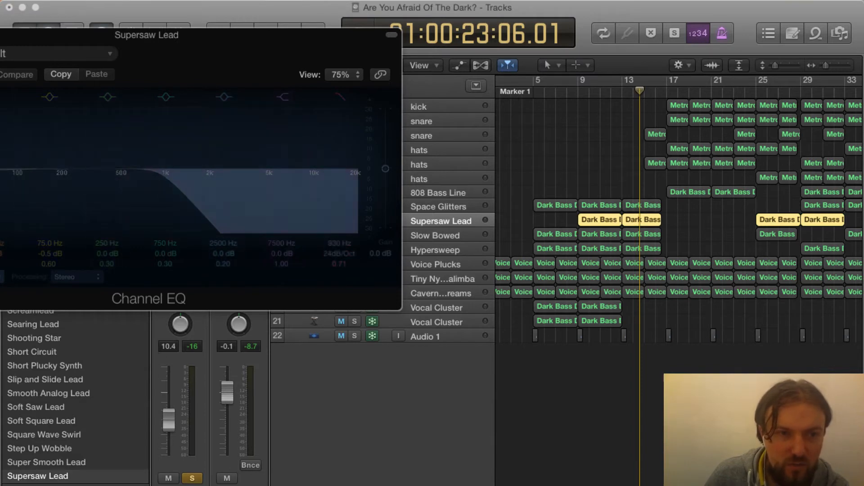
pyautogui.press('super+w')
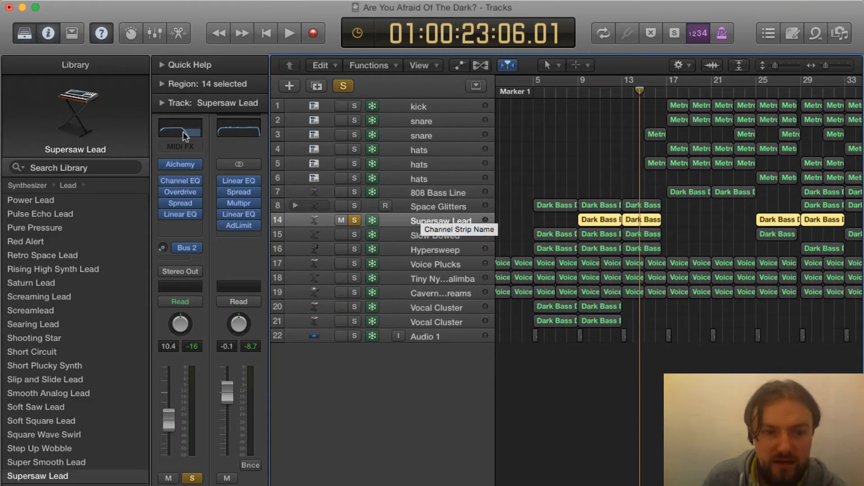
# Step: Open the first Supersaw Lead region in the Piano Roll and play its notes from bar 9
pyautogui.click(605, 220)
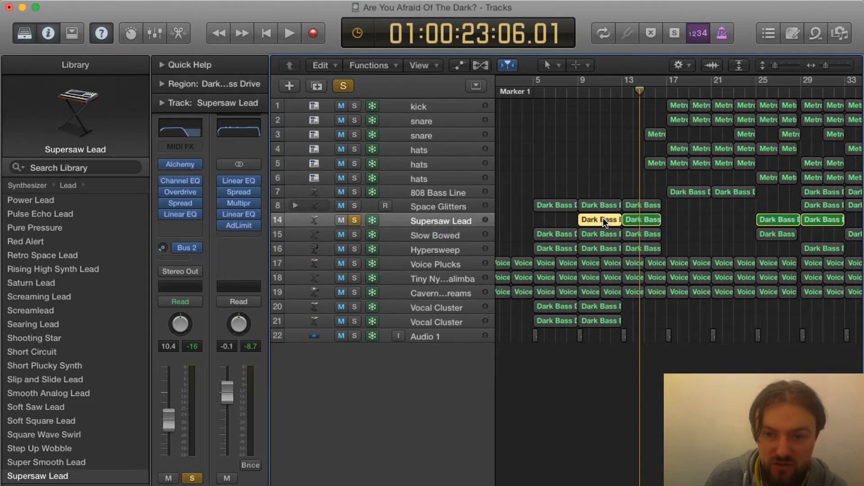
pyautogui.doubleClick(603, 219)
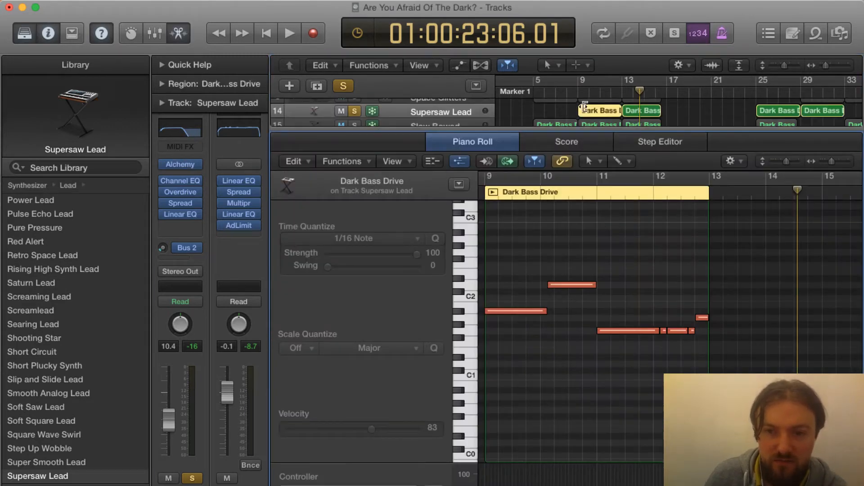
pyautogui.click(578, 91)
pyautogui.press('space')
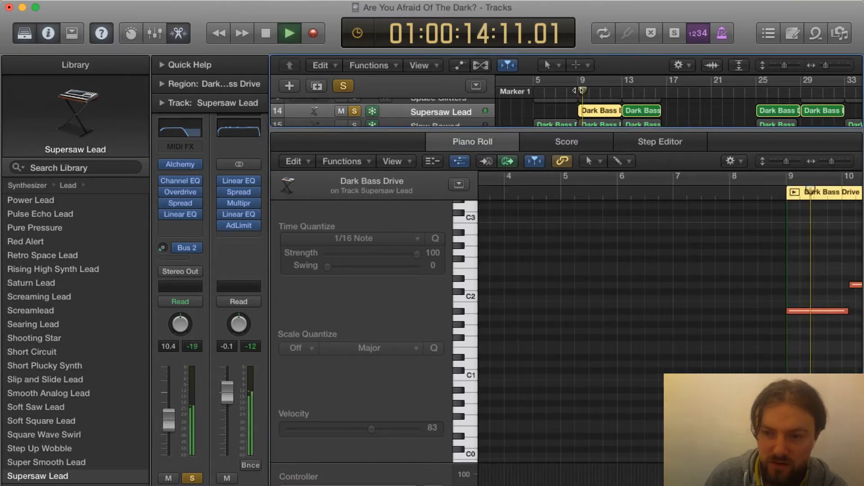
pyautogui.hscroll(3, 621, 260)
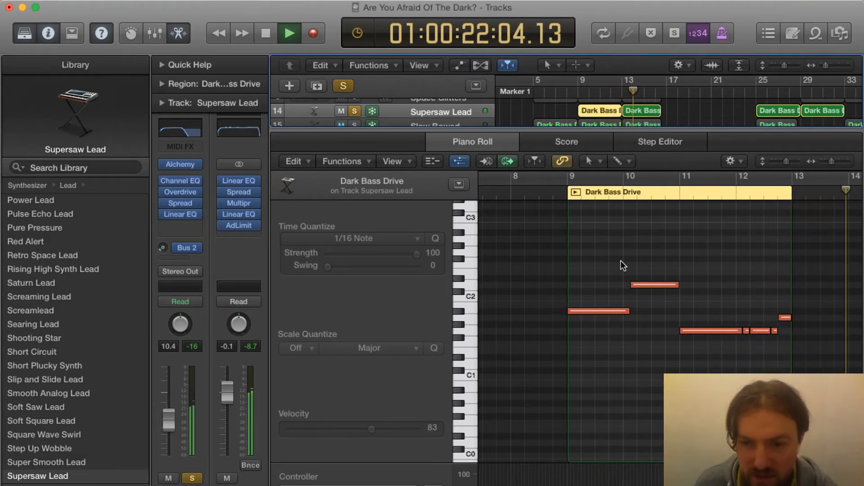
pyautogui.press('x')
pyautogui.press('x')
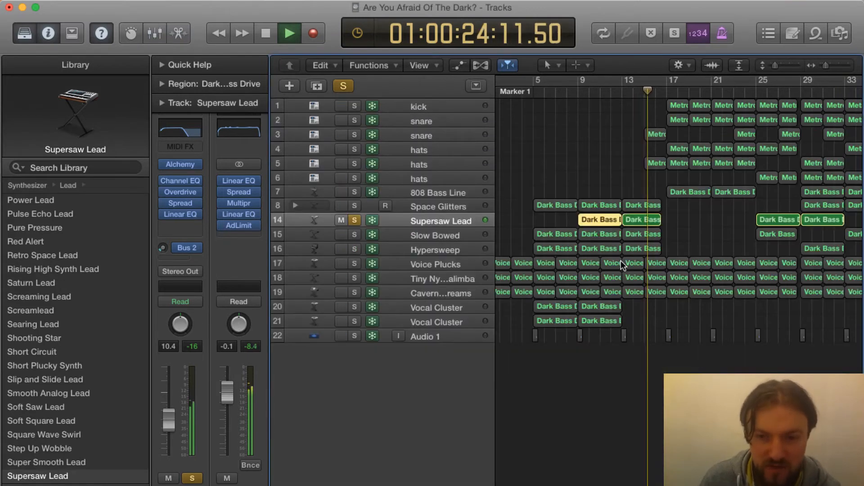
pyautogui.press('space')
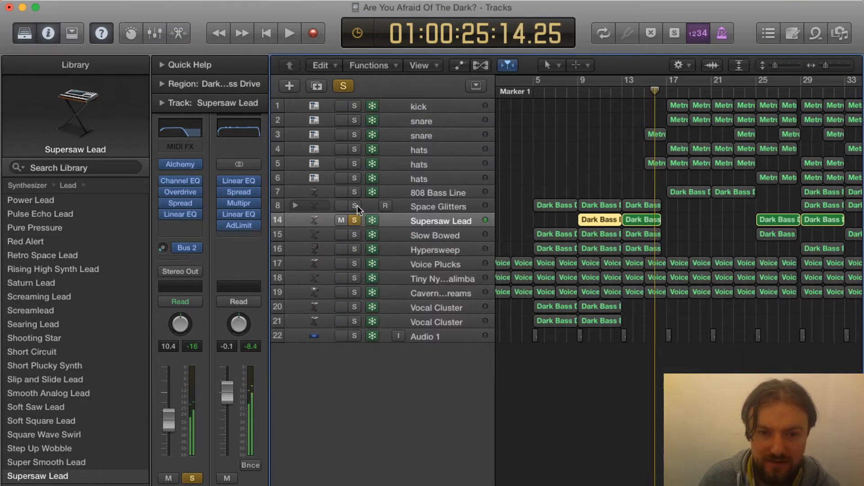
# Step: Solo Space Glitters track 8 alongside Supersaw Lead, expand its track stack and play from bar 5
pyautogui.click(354, 206)
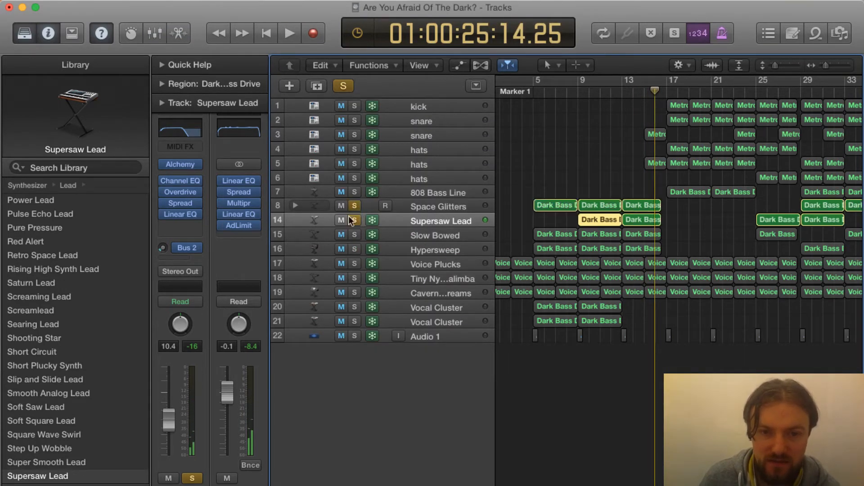
pyautogui.click(418, 204)
pyautogui.click(296, 205)
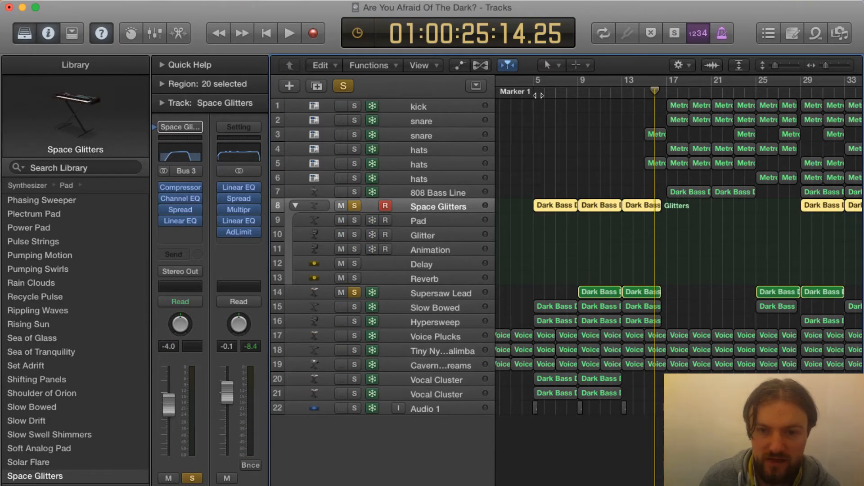
pyautogui.click(534, 95)
pyautogui.press('space')
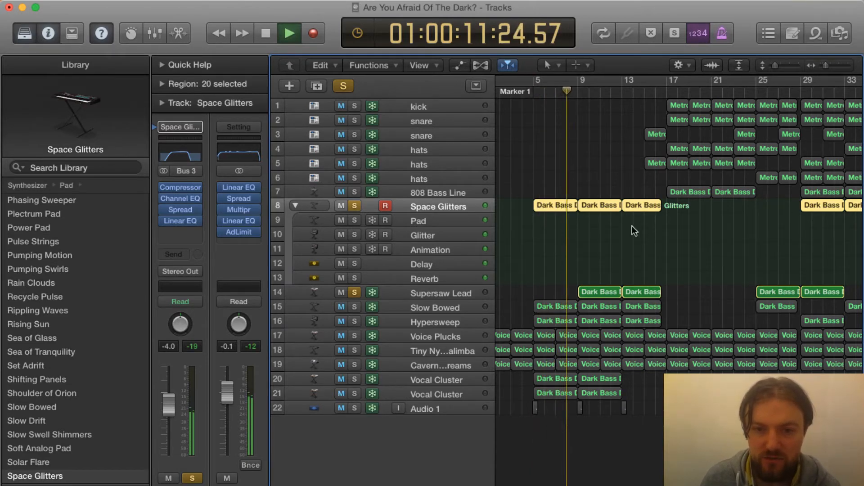
pyautogui.press('space')
# Step: Examine the Space Glitters notes in the Piano Roll and the track's Stereo Spread and Channel EQ settings
pyautogui.doubleClick(557, 203)
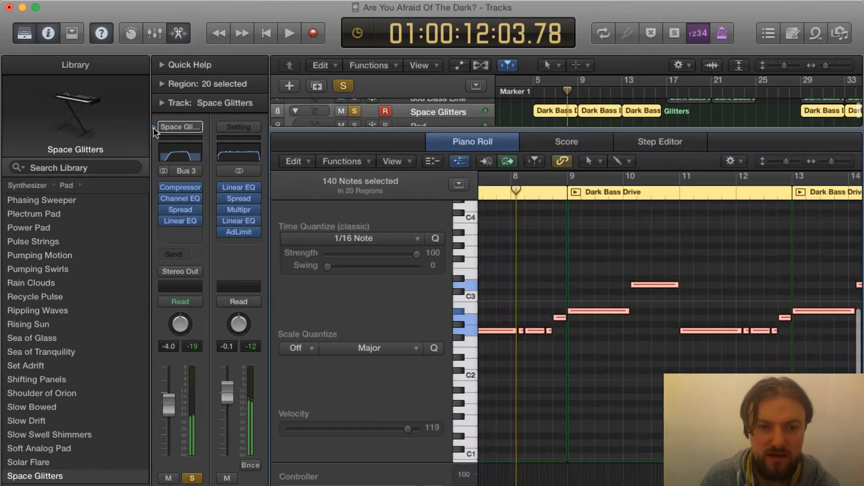
pyautogui.click(175, 208)
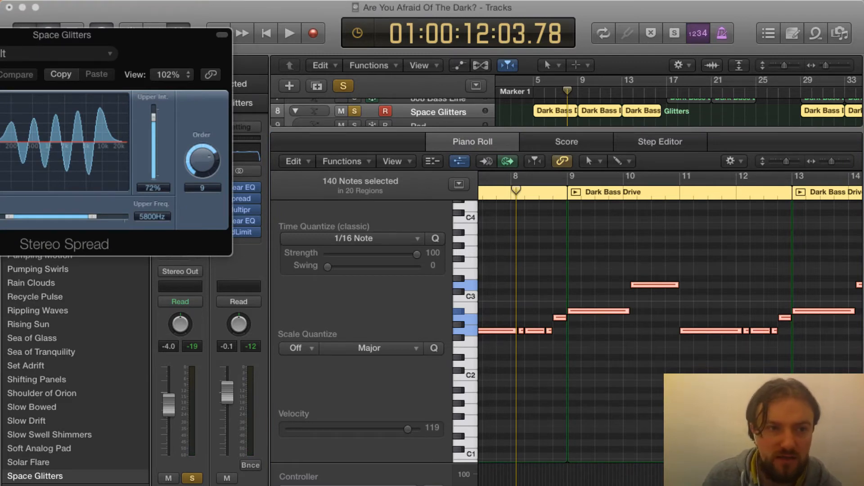
pyautogui.press('super+w')
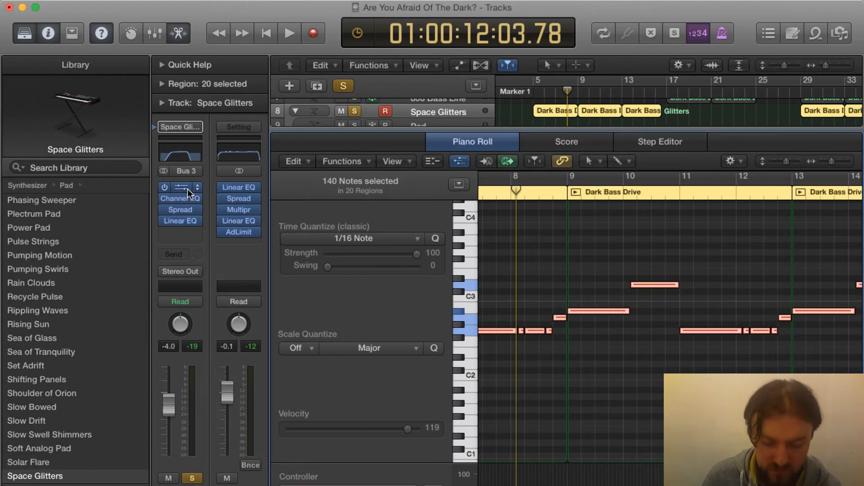
pyautogui.press('x')
pyautogui.press('x')
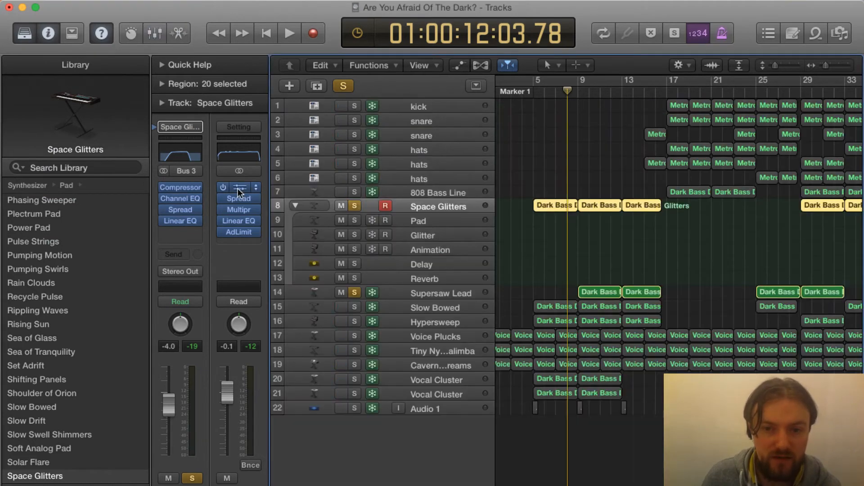
pyautogui.click(183, 154)
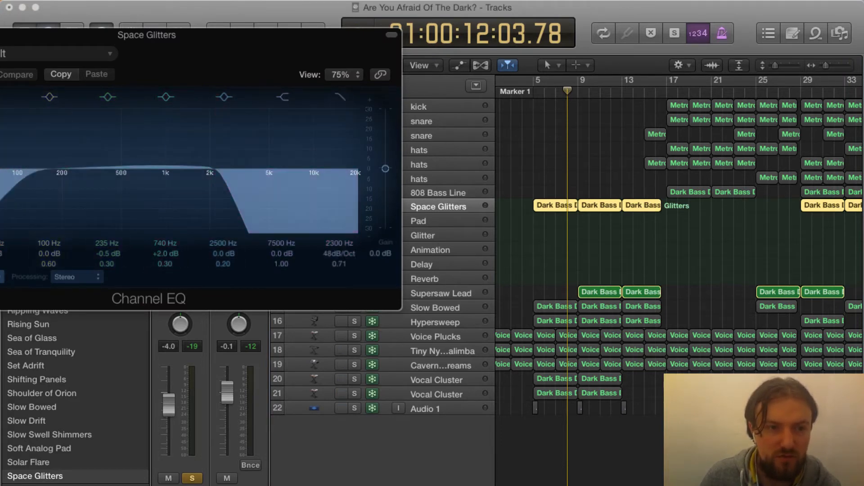
pyautogui.press('super+w')
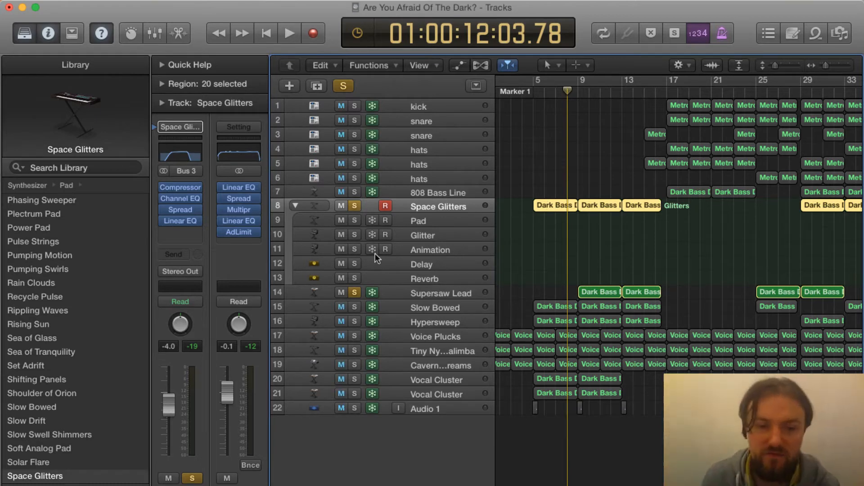
# Step: Solo tracks 15 to 22, from Slow Bowed down to Audio 1, and play all the soloed layers from bar 5
pyautogui.moveTo(353, 304); pyautogui.dragTo(353, 391)
pyautogui.click(461, 410)
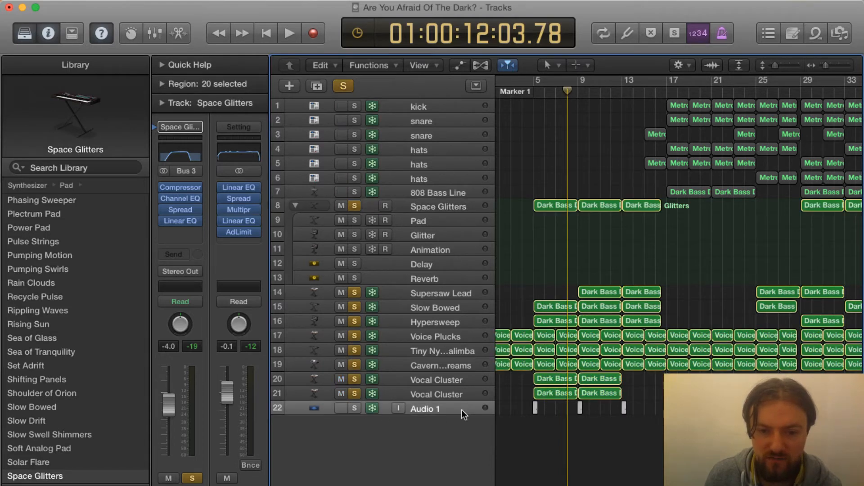
pyautogui.click(355, 408)
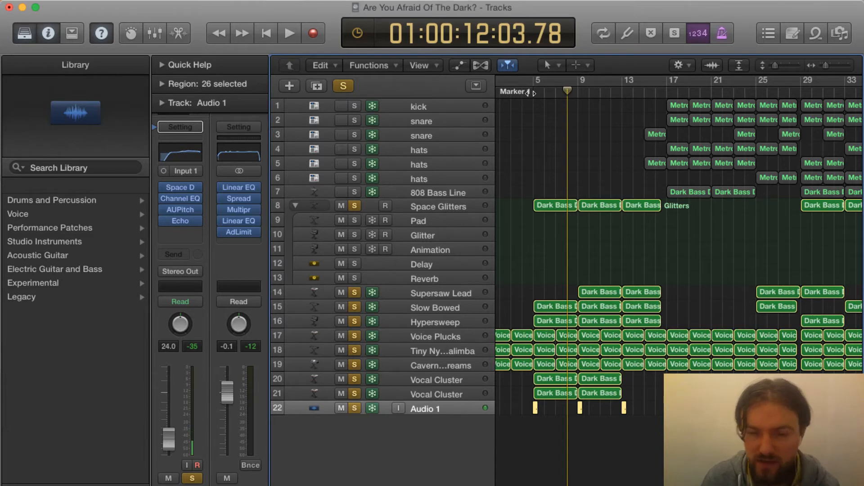
pyautogui.click(532, 91)
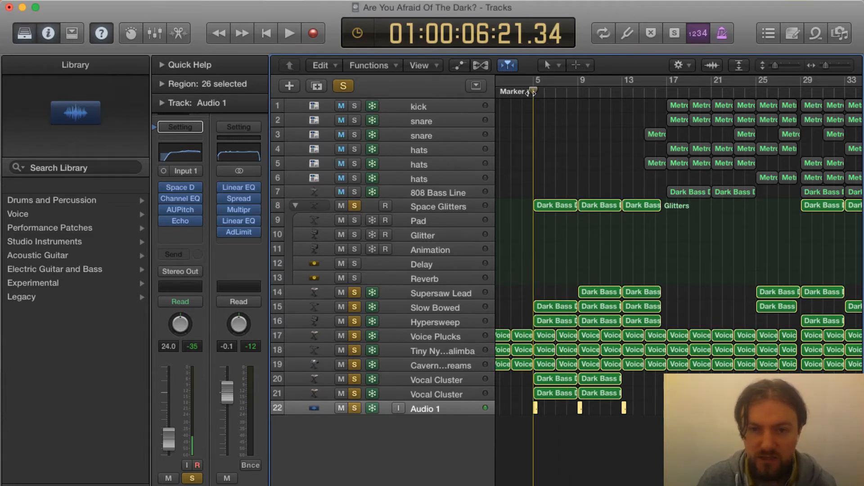
pyautogui.press('space')
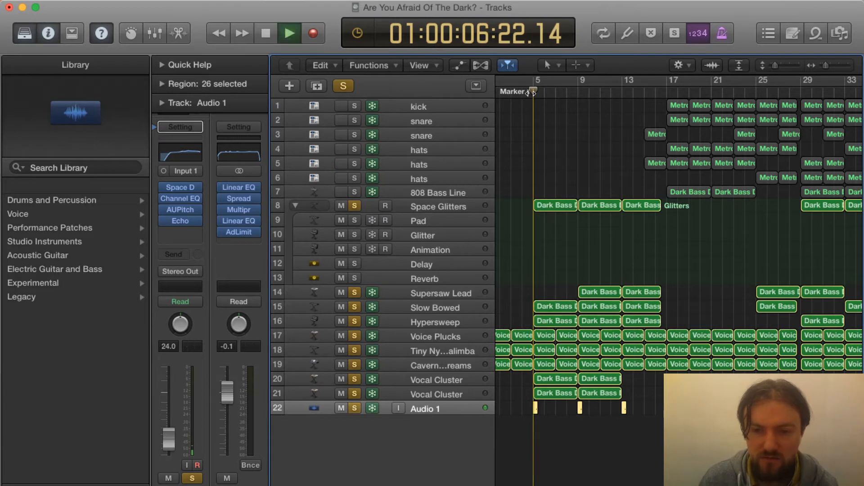
# Step: Remove the solo from the Vocal Cluster, pluck, Hypersweep, Slow Bowed, Supersaw Lead and Space Glitters tracks during playback, leaving only Audio 1 soloed, and stop
pyautogui.click(353, 390)
pyautogui.click(353, 373)
pyautogui.click(353, 362)
pyautogui.click(353, 347)
pyautogui.click(355, 335)
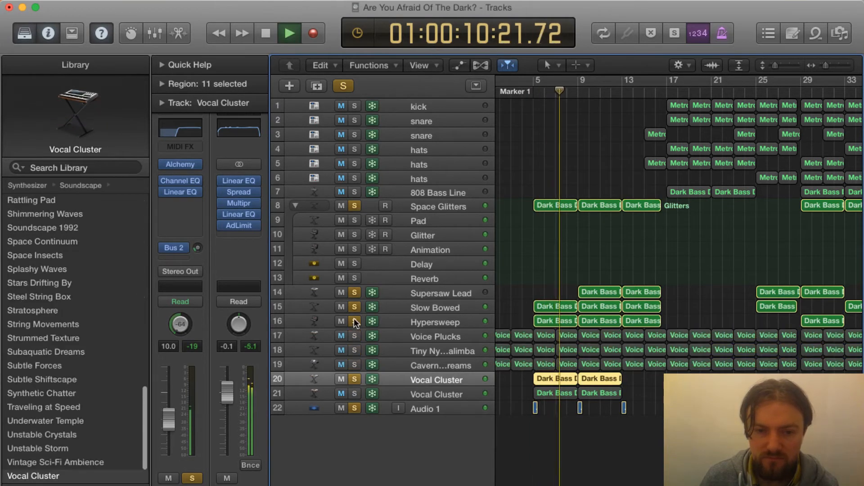
pyautogui.click(354, 321)
pyautogui.click(354, 307)
pyautogui.click(355, 292)
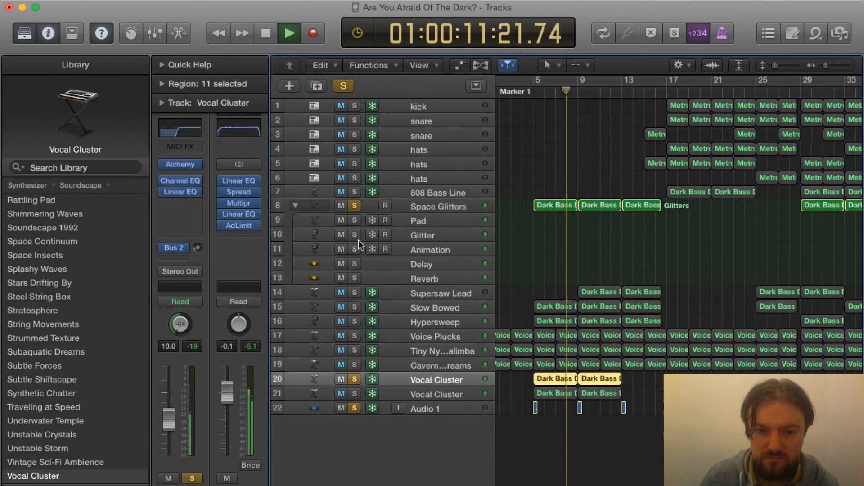
pyautogui.click(354, 211)
pyautogui.click(354, 379)
pyautogui.press('space')
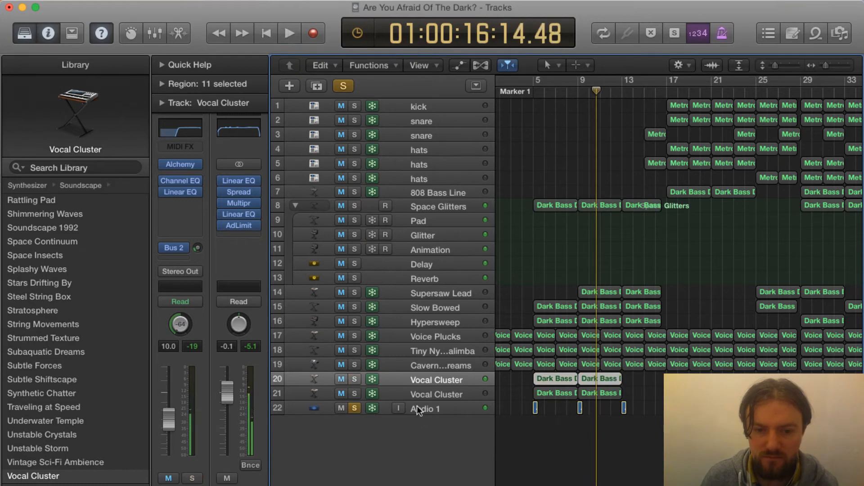
# Step: Play the soloed Audio 1 track by itself from bar 5
pyautogui.click(532, 93)
pyautogui.press('space')
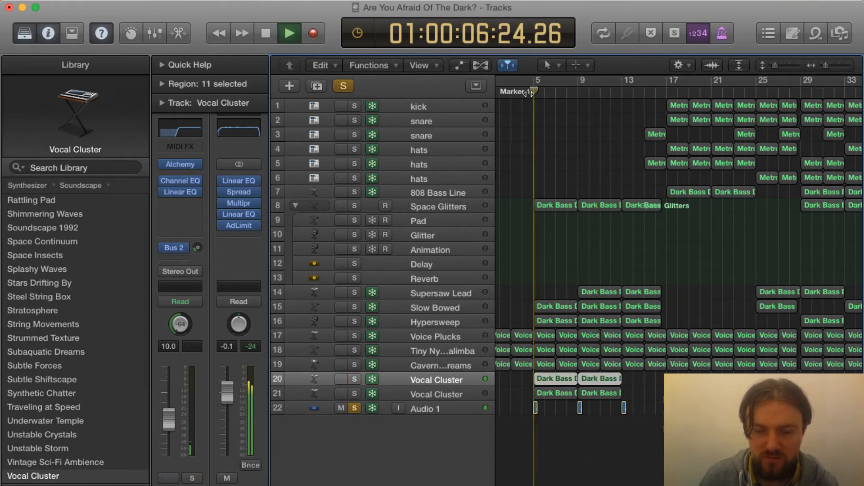
pyautogui.press('space')
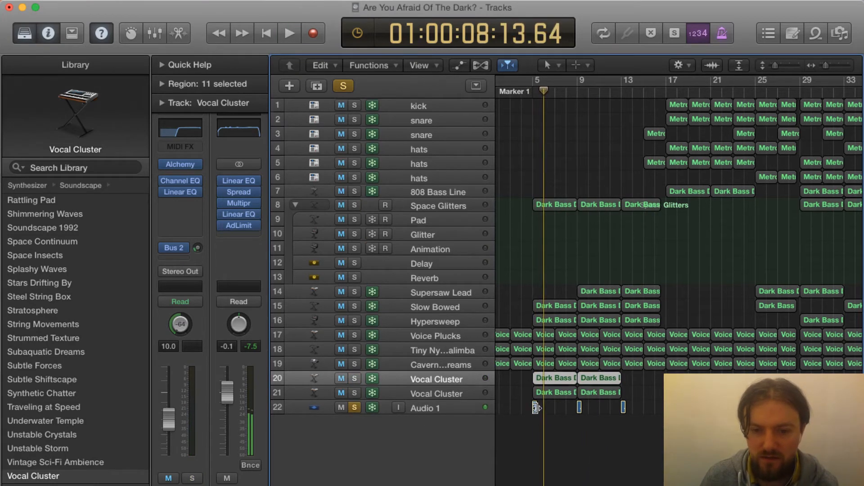
pyautogui.hscroll(1, 529, 409)
pyautogui.click(528, 408)
pyautogui.press('r')
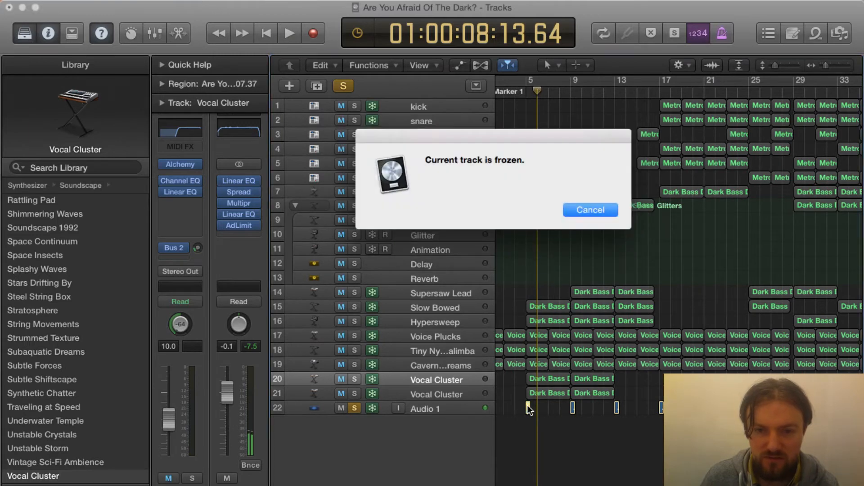
pyautogui.click(568, 210)
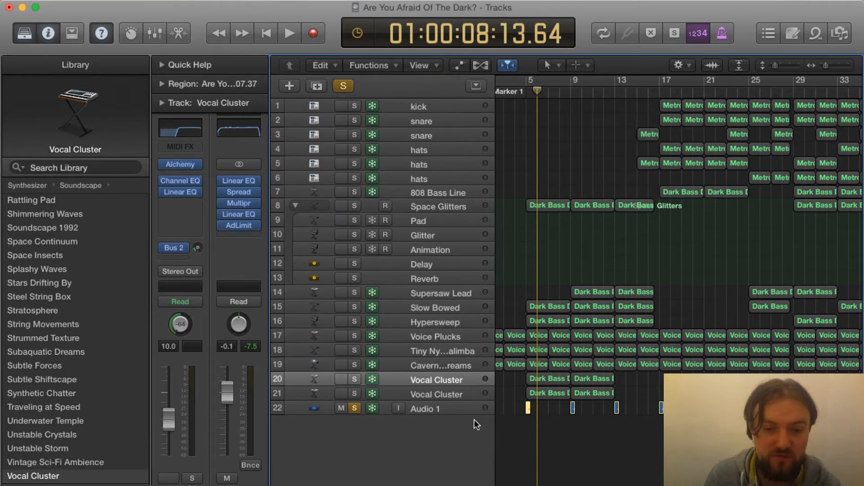
# Step: Duplicate the Audio 1 track with its effects and copy only its first region, at bar 5, onto the new track
pyautogui.click(440, 411)
pyautogui.press('super+d')
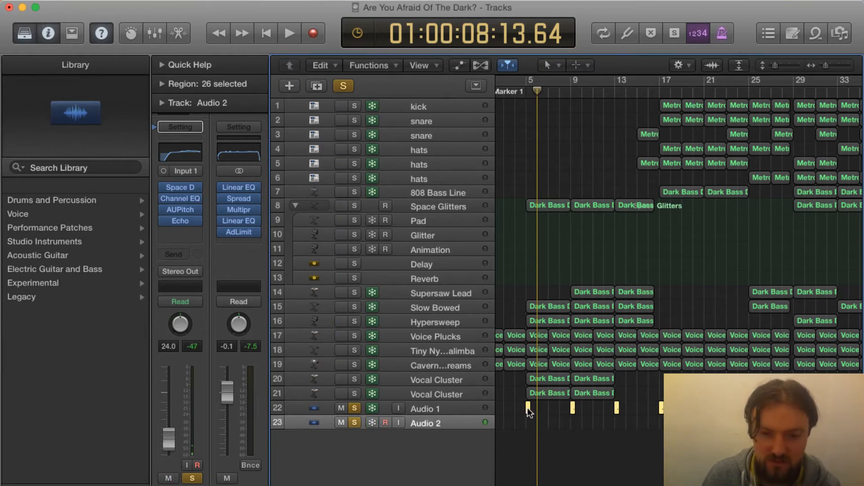
pyautogui.moveTo(528, 407); pyautogui.dragTo(528, 425)
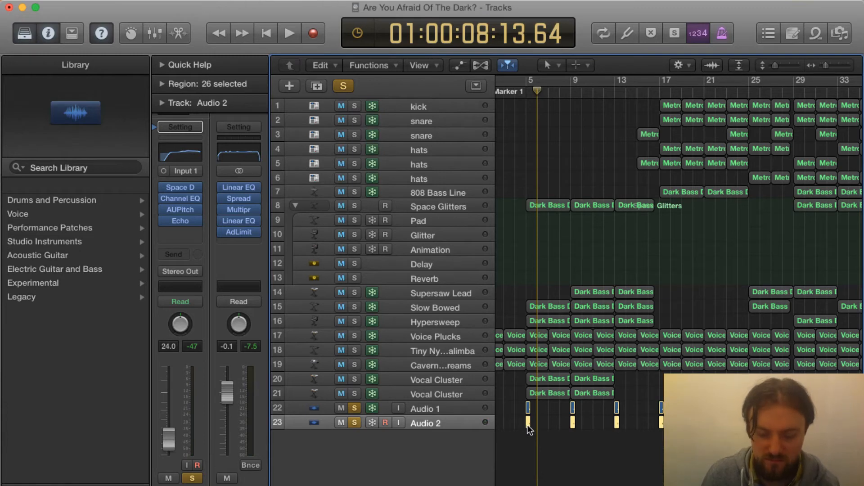
pyautogui.press('super+z')
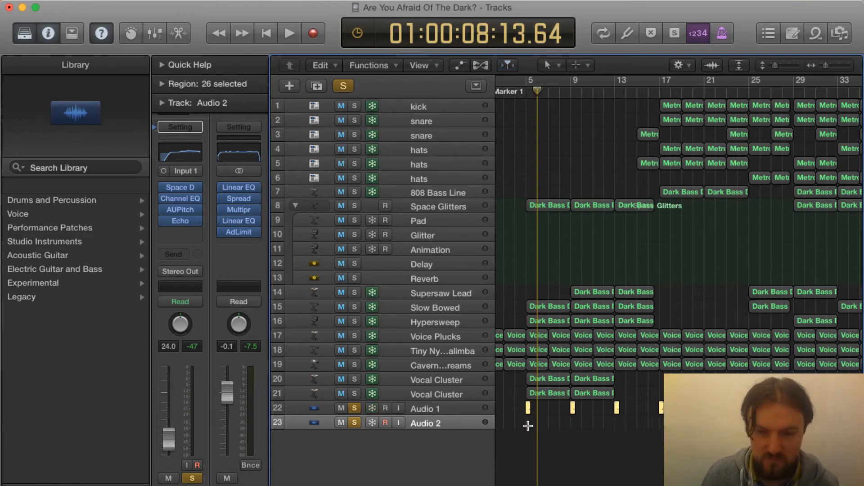
pyautogui.moveTo(528, 414); pyautogui.dragTo(528, 421)
# Step: Open the copied region in the audio File editor, play its vocal waveform, and close the editor
pyautogui.doubleClick(528, 422)
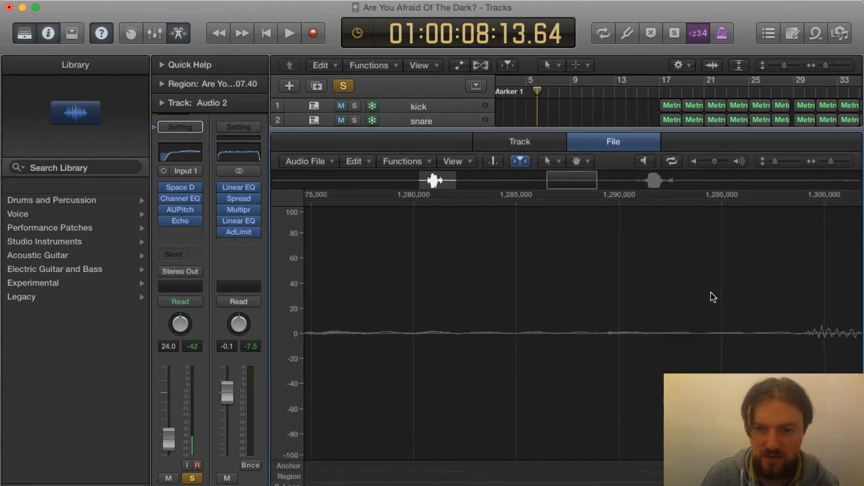
pyautogui.click(434, 180)
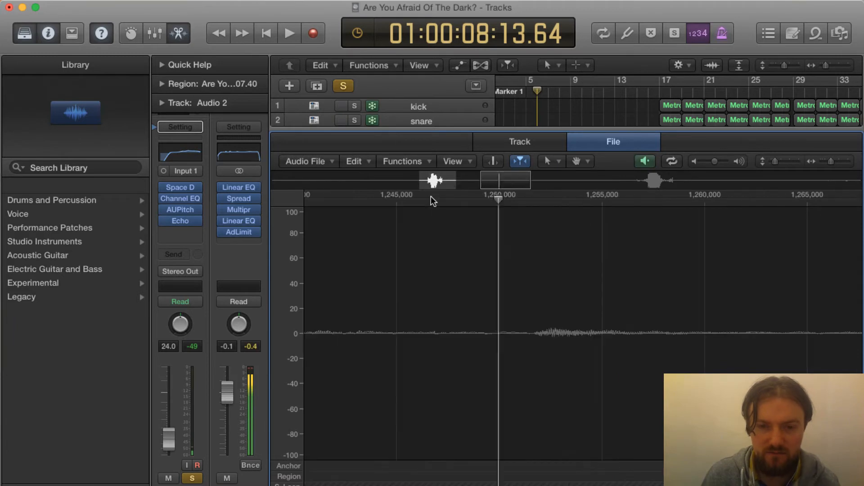
pyautogui.press('space')
pyautogui.click(430, 180)
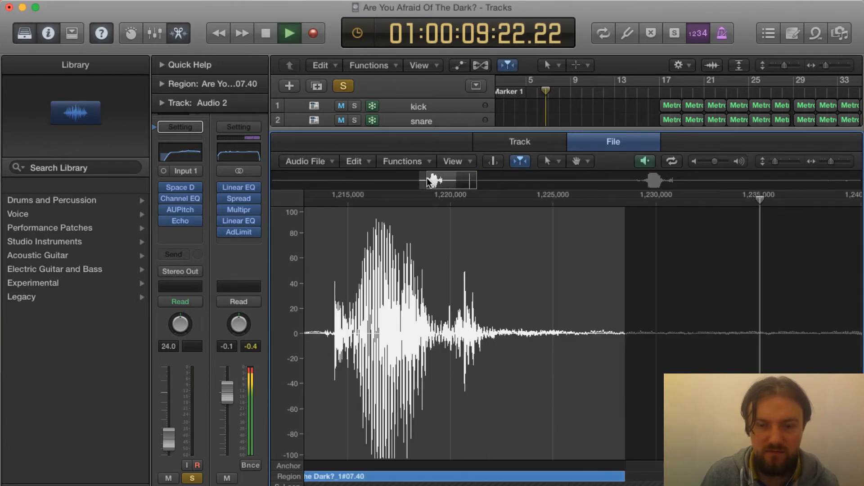
pyautogui.press('space')
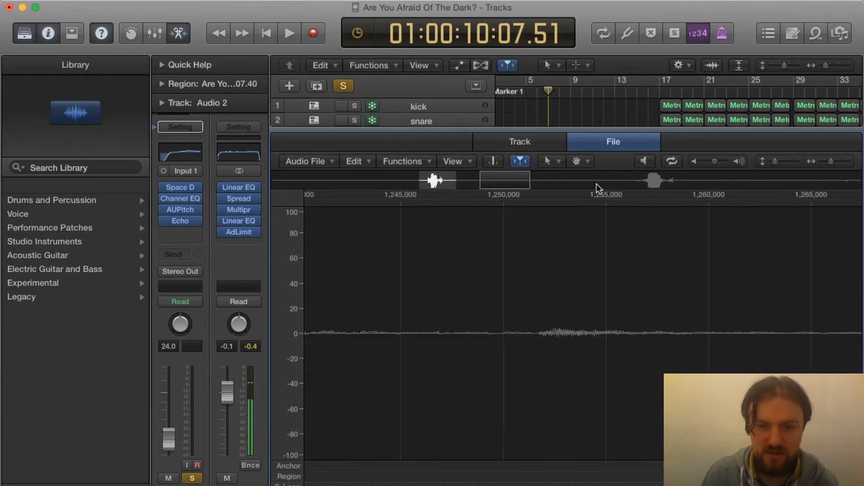
pyautogui.press('x')
pyautogui.press('x')
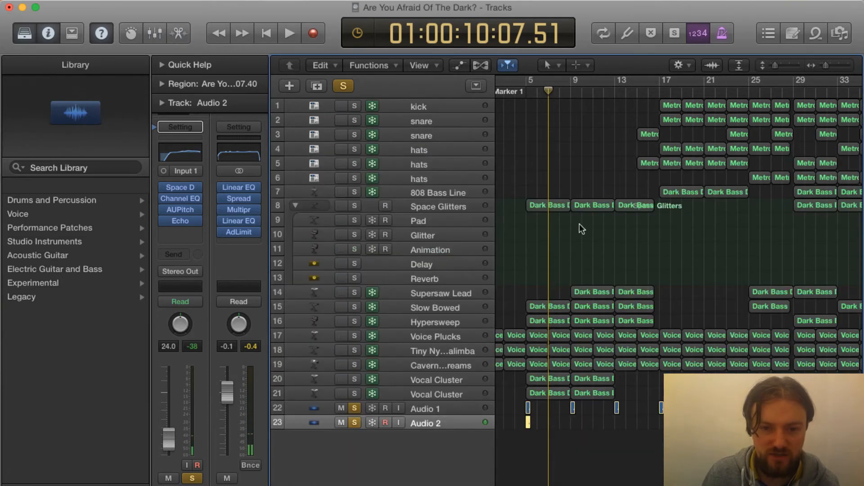
# Step: Inspect the AUPitch plug-in on Audio 2, including its factory presets and its Smoothness and Tightness settings
pyautogui.click(183, 209)
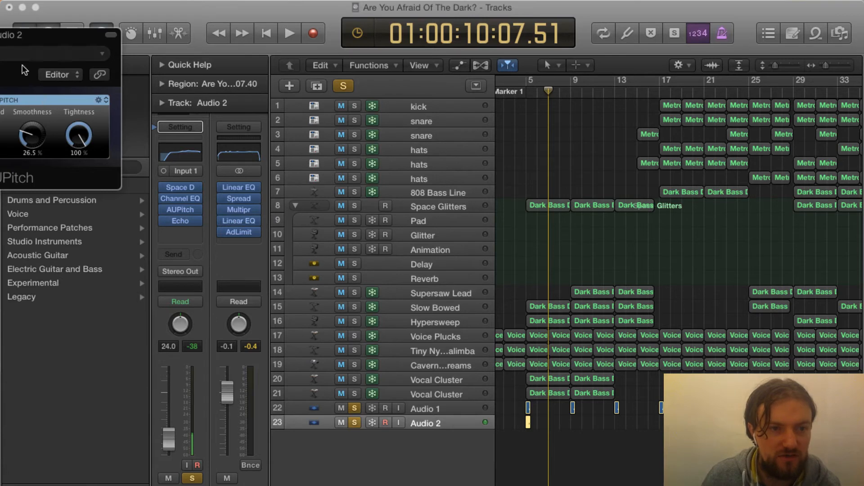
pyautogui.click(7, 56)
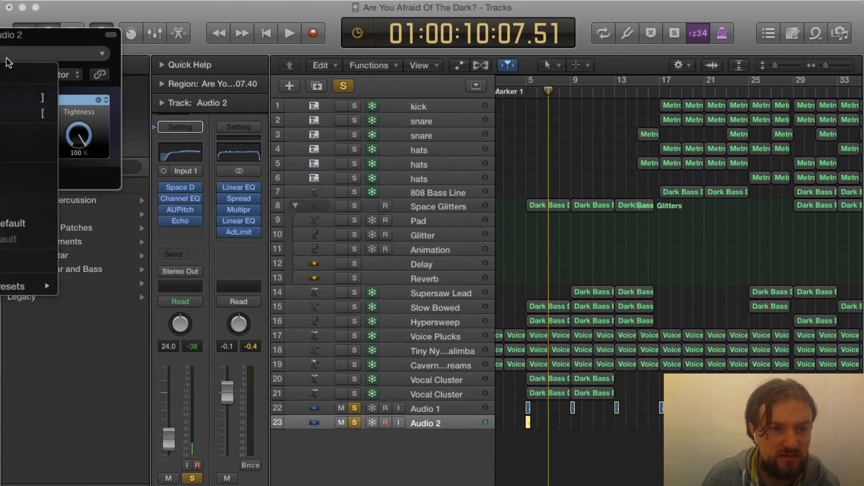
pyautogui.moveTo(34, 292)
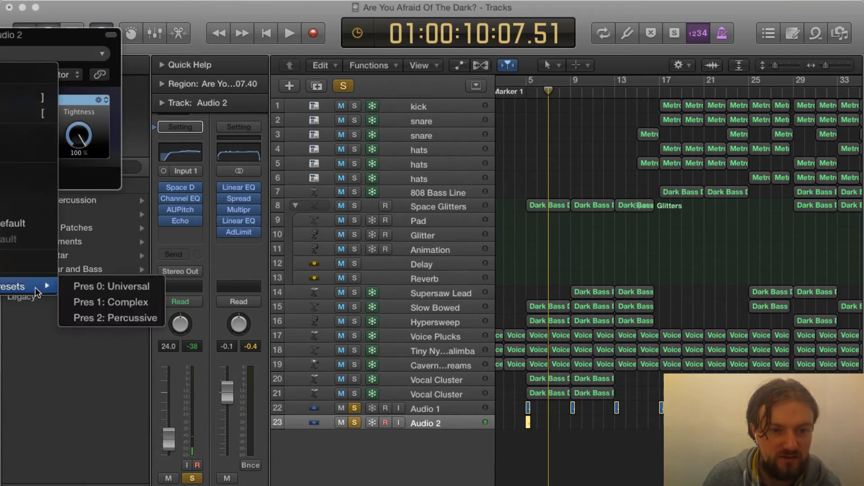
pyautogui.click(63, 45)
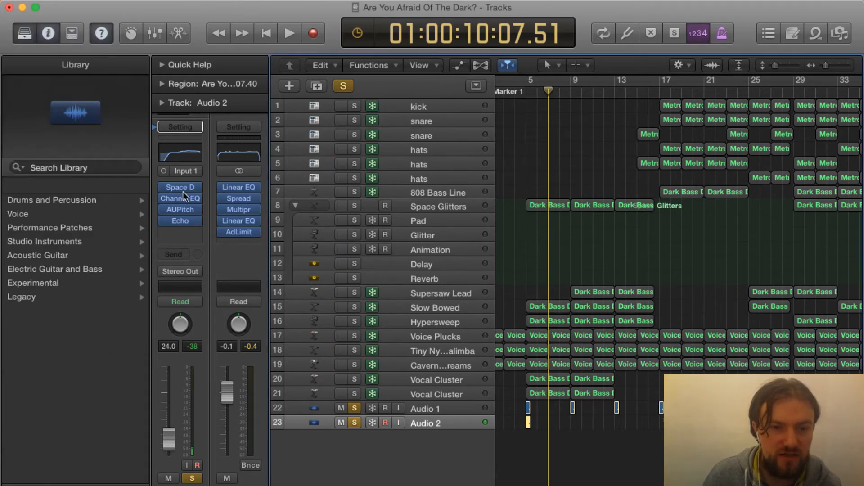
pyautogui.click(188, 209)
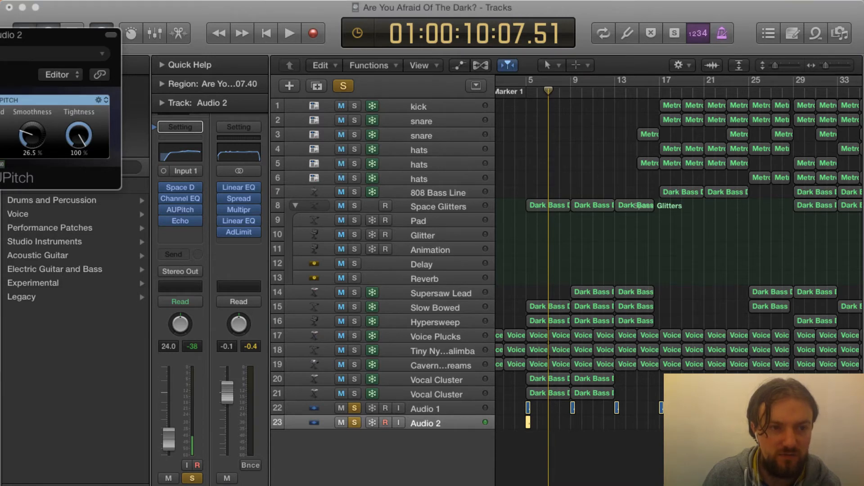
pyautogui.press('super+w')
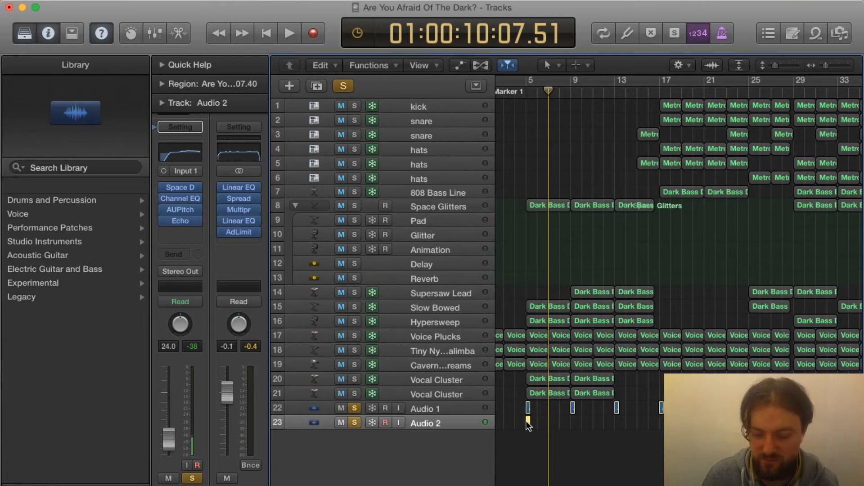
# Step: Delete the copied region and the duplicate Audio 2 track
pyautogui.press('Delete')
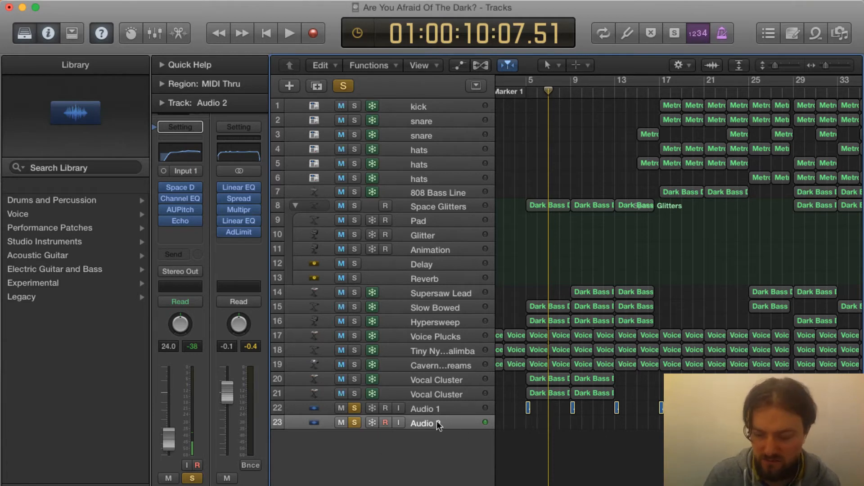
pyautogui.press('super+Delete')
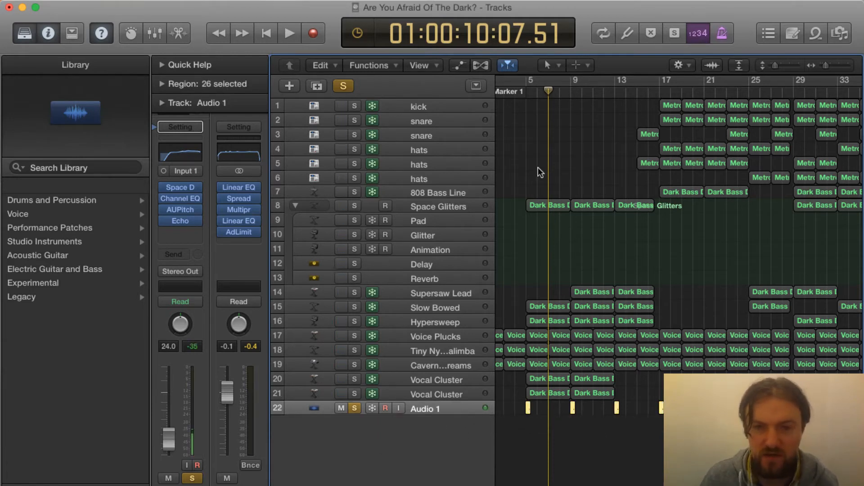
# Step: Play the Audio 1 vocal sample again from just before bar 5
pyautogui.click(522, 95)
pyautogui.press('space')
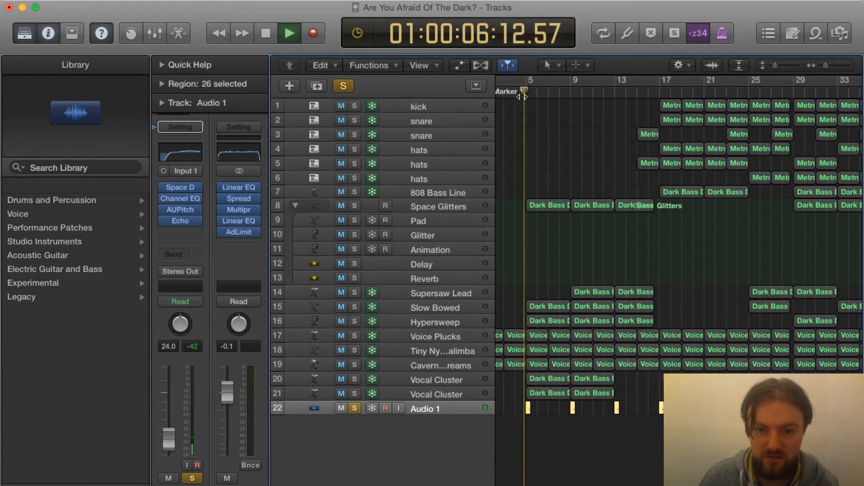
pyautogui.press('space')
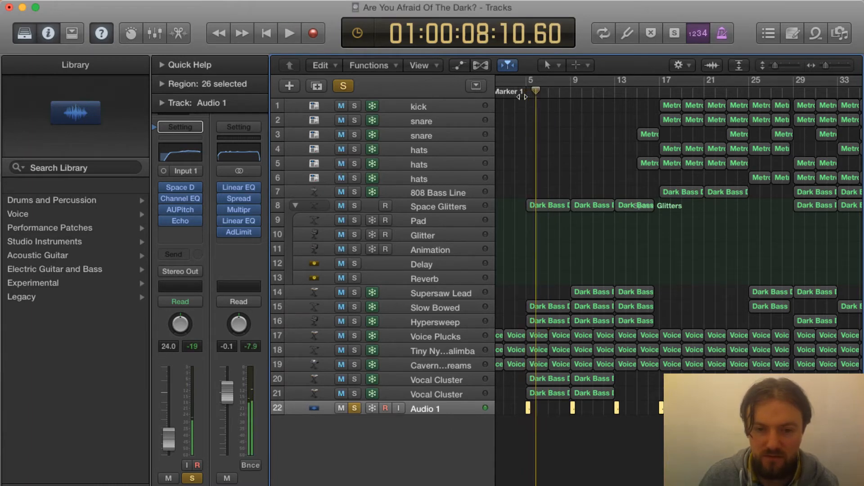
# Step: Open Space Designer on Audio 1 and examine its reverb settings and preset categories
pyautogui.moveTo(185, 210)
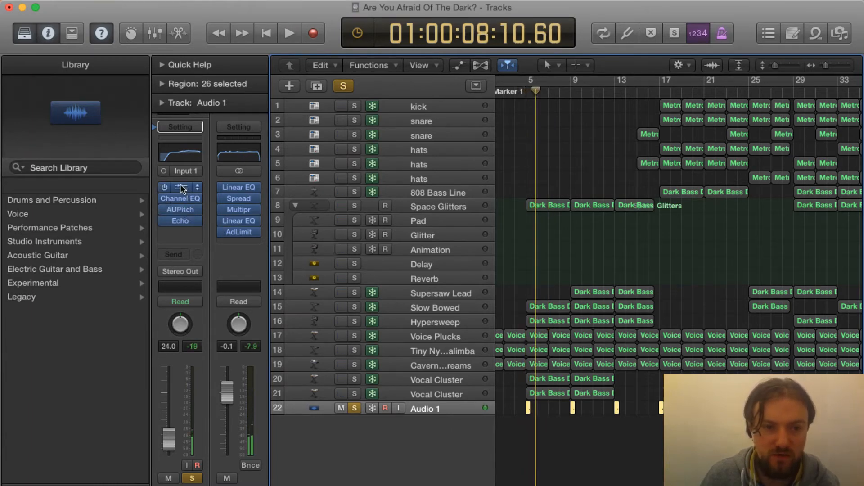
pyautogui.click(182, 188)
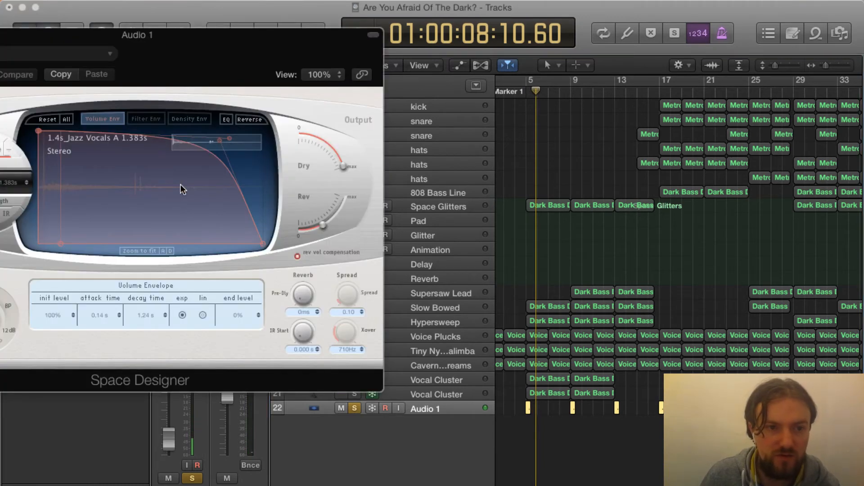
pyautogui.click(47, 45)
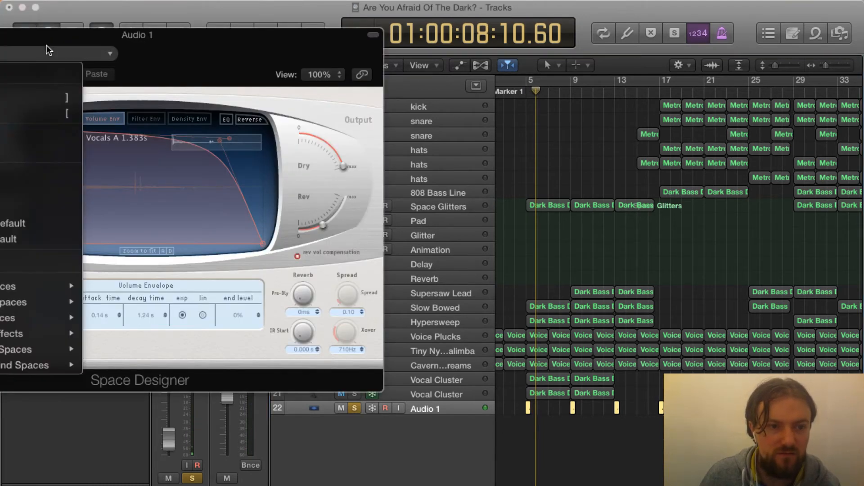
pyautogui.click(47, 49)
pyautogui.click(84, 54)
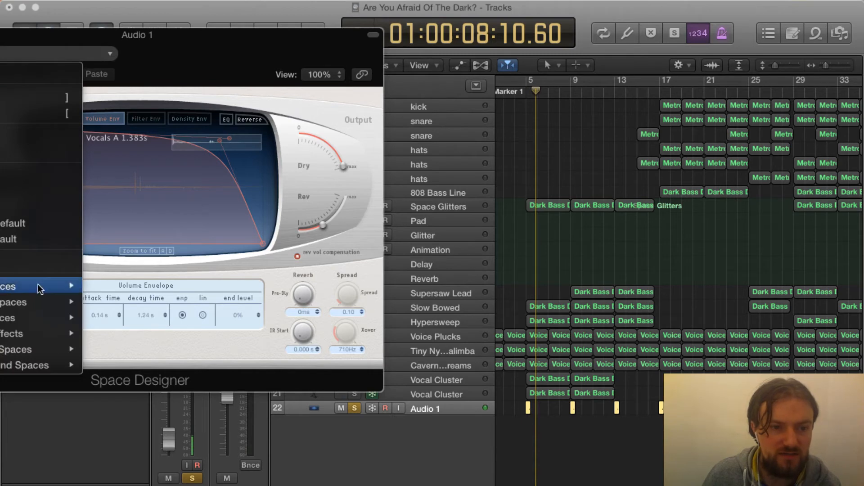
# Step: Browse the Plate Reverbs and Halls presets in Audio 1's Space Designer, and inspect the track's Channel EQ curve
pyautogui.moveTo(38, 284)
pyautogui.moveTo(123, 311)
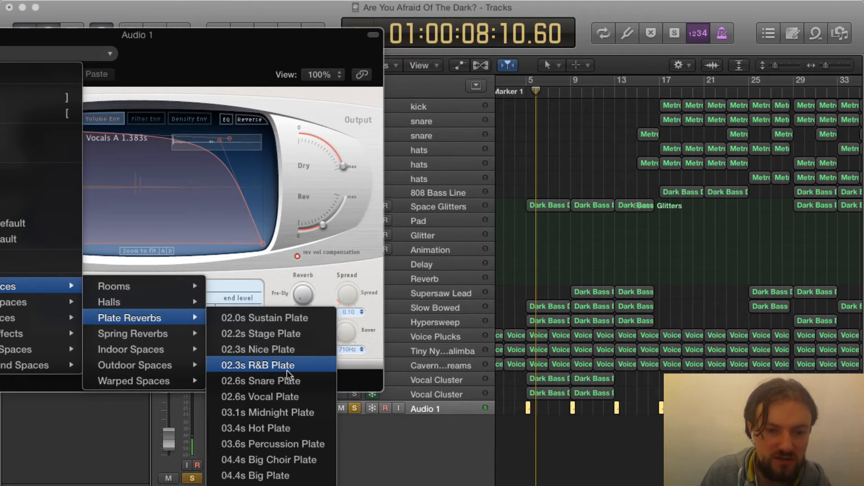
pyautogui.moveTo(151, 301)
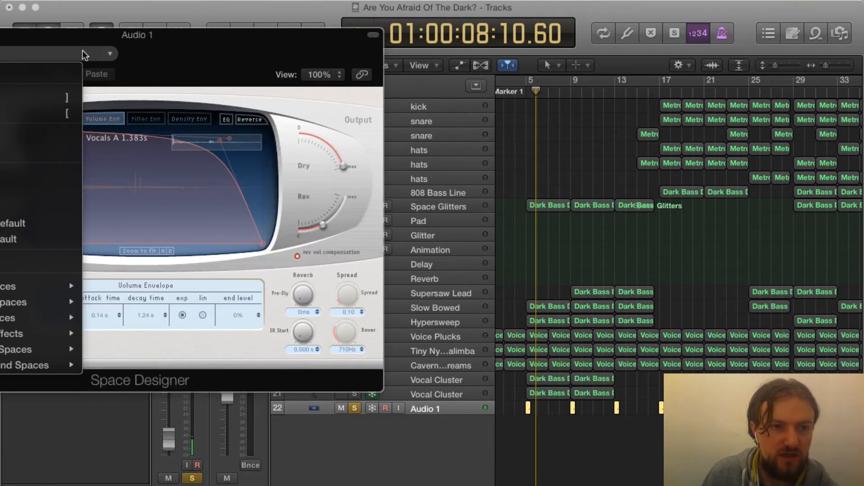
pyautogui.click(100, 47)
pyautogui.press('super+w')
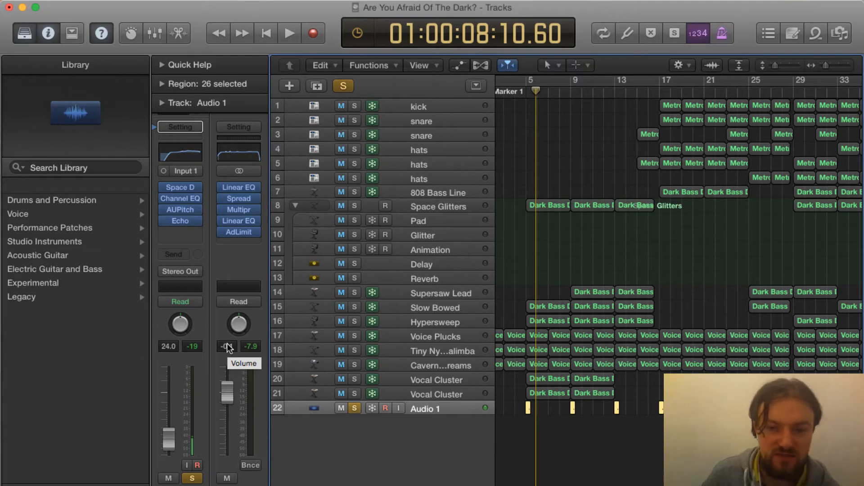
pyautogui.click(182, 153)
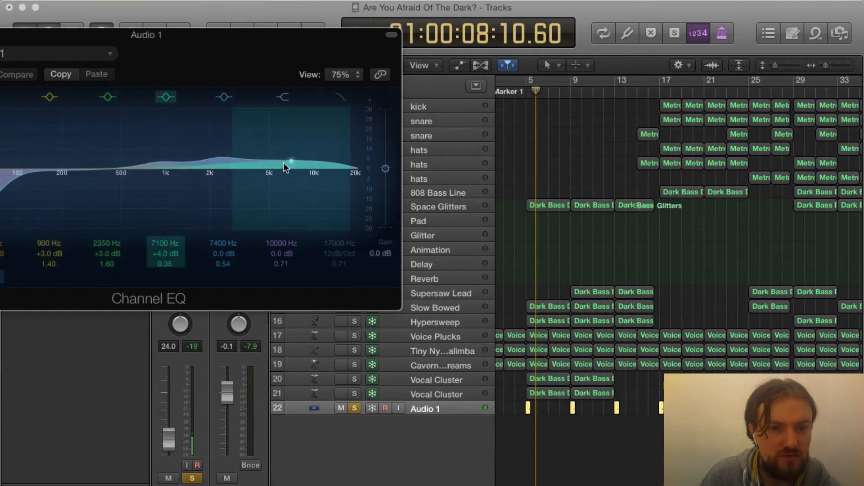
pyautogui.press('super+w')
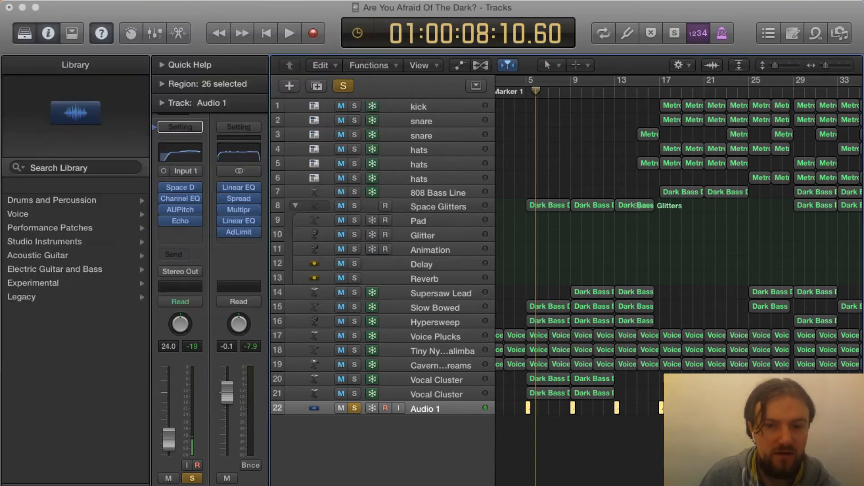
# Step: Play the soloed Audio 1 track from just before bar 5, and check its Echo settings
pyautogui.click(522, 93)
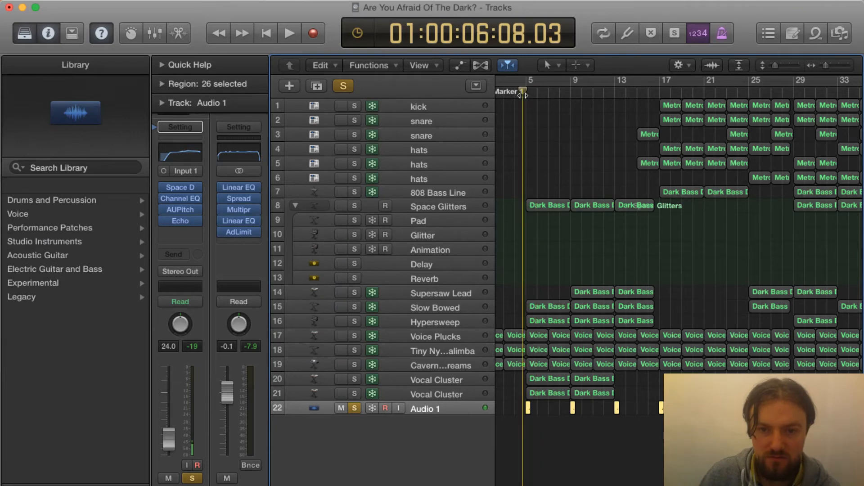
pyautogui.press('space')
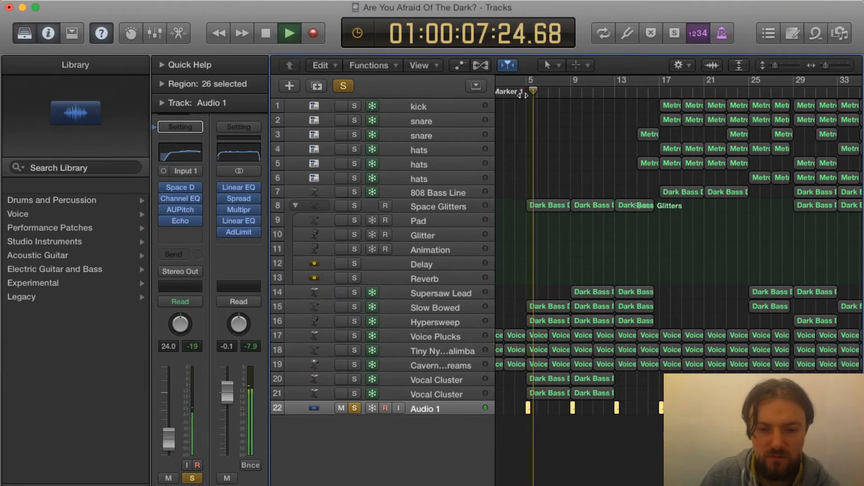
pyautogui.press('space')
pyautogui.click(180, 220)
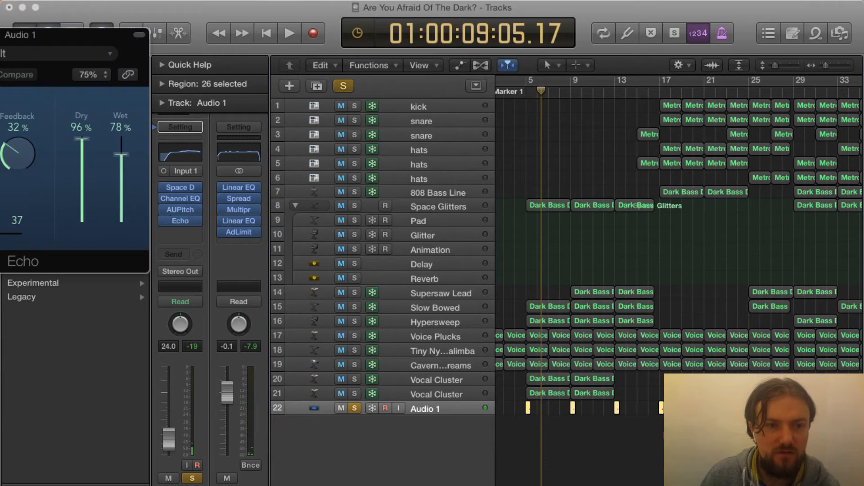
pyautogui.press('super+w')
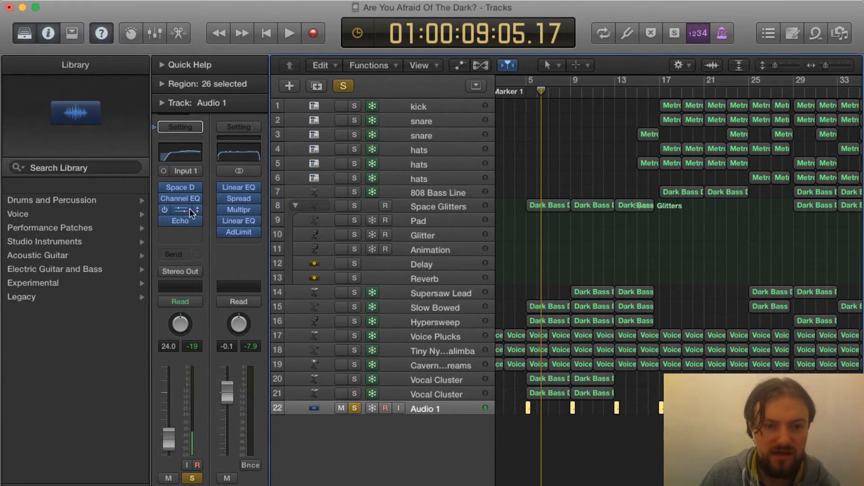
pyautogui.moveTo(175, 222)
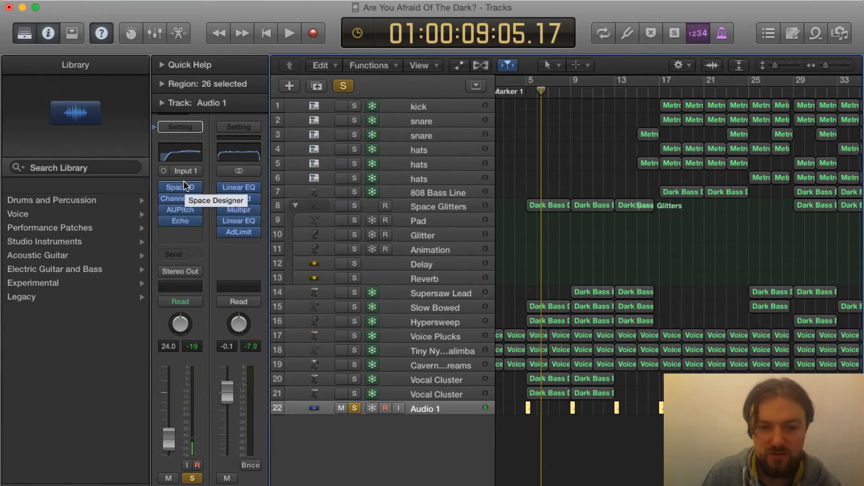
# Step: Collapse the Space Glitters stack and solo every track from Space Glitters down to the last Vocal Cluster as well
pyautogui.click(295, 206)
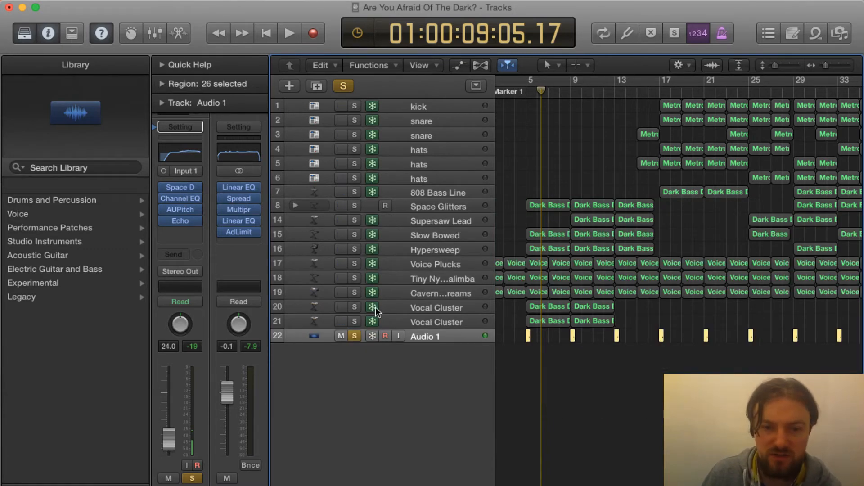
pyautogui.moveTo(356, 320); pyautogui.dragTo(353, 203)
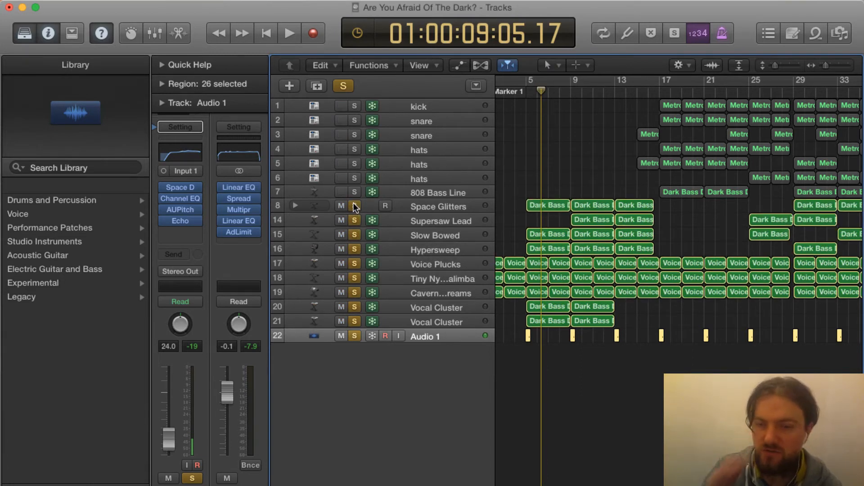
pyautogui.click(640, 97)
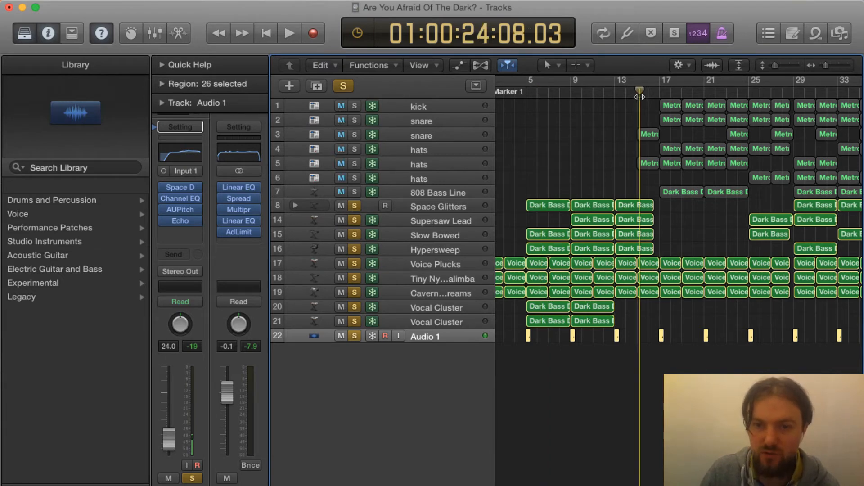
# Step: Add the snare on track 3 and the hats on track 5 to the soloed tracks
pyautogui.click(357, 119)
pyautogui.click(354, 149)
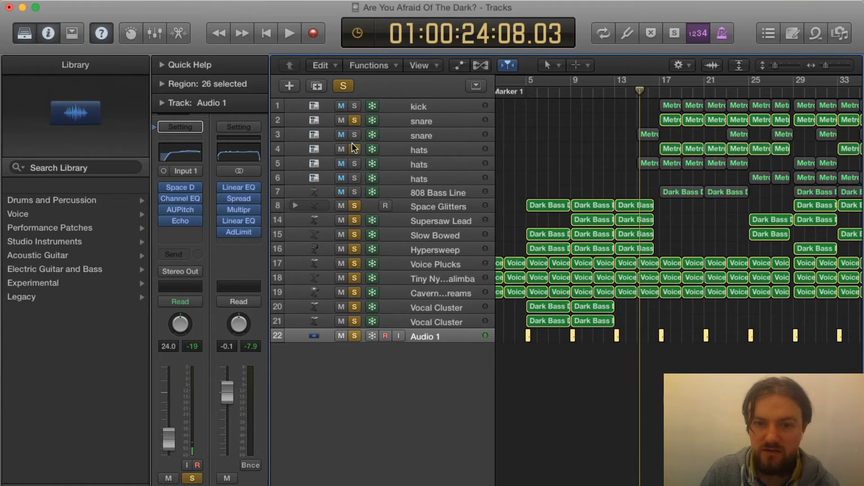
pyautogui.click(353, 123)
pyautogui.click(353, 136)
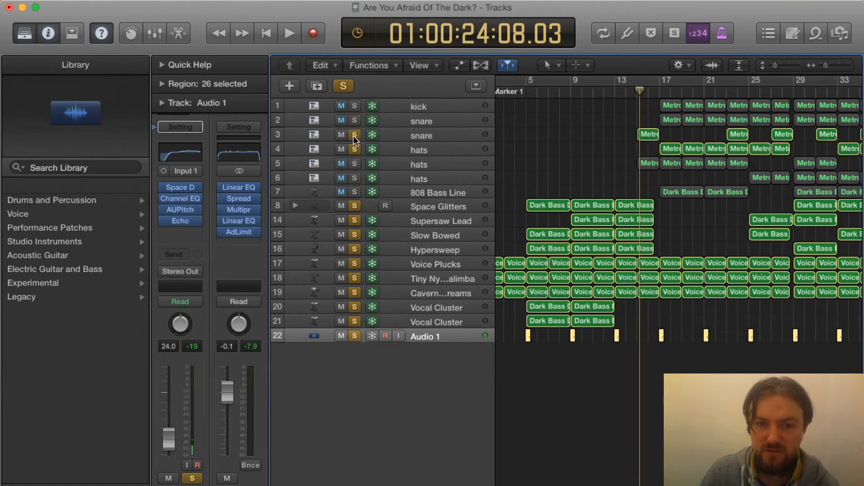
pyautogui.click(353, 152)
pyautogui.click(352, 162)
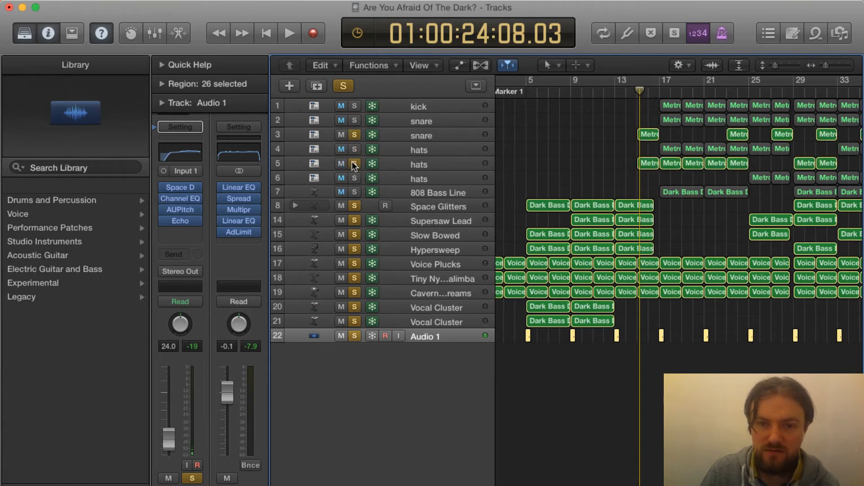
# Step: Clear the current solos, solo only the track 3 snare and track 5 hats, and play them from bar 15
pyautogui.click(343, 86)
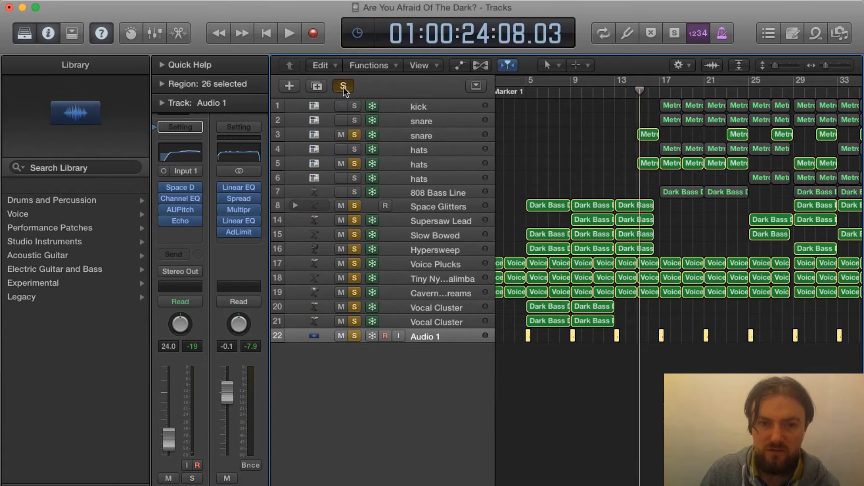
pyautogui.click(354, 134)
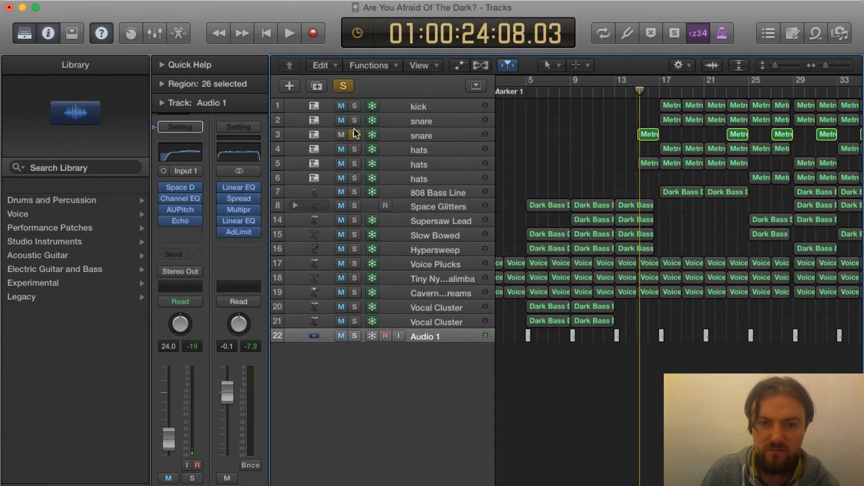
pyautogui.click(354, 163)
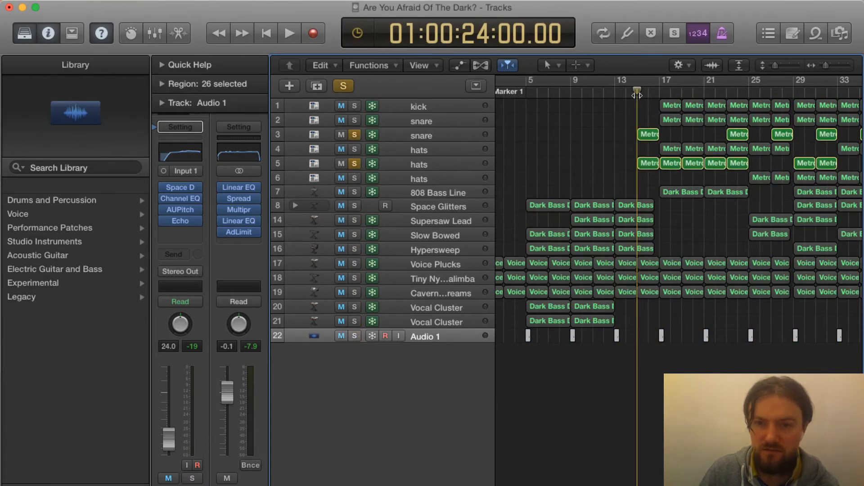
pyautogui.press('space')
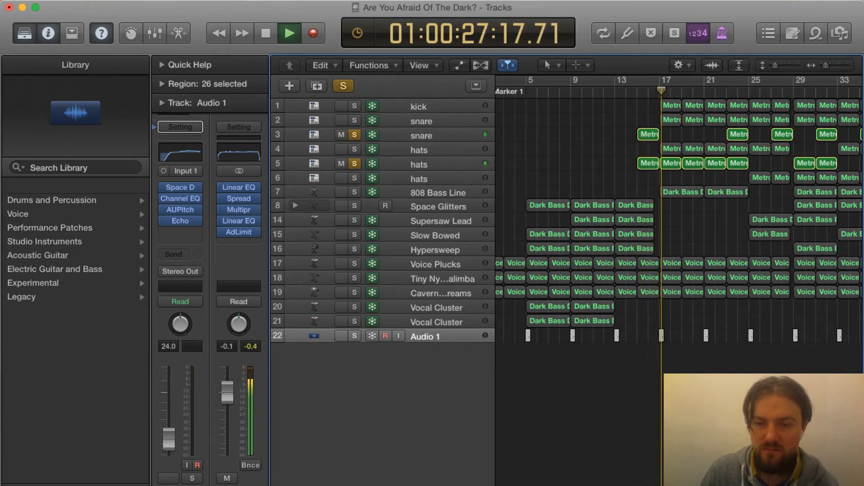
pyautogui.press('space')
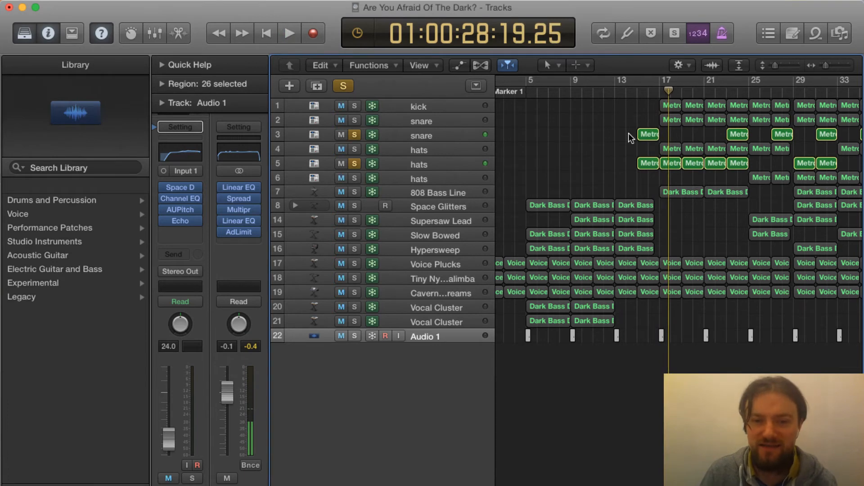
# Step: Select the snare and hats regions starting at bar 15 and examine the snare fill's notes in the Piano Roll
pyautogui.moveTo(631, 127); pyautogui.dragTo(648, 163)
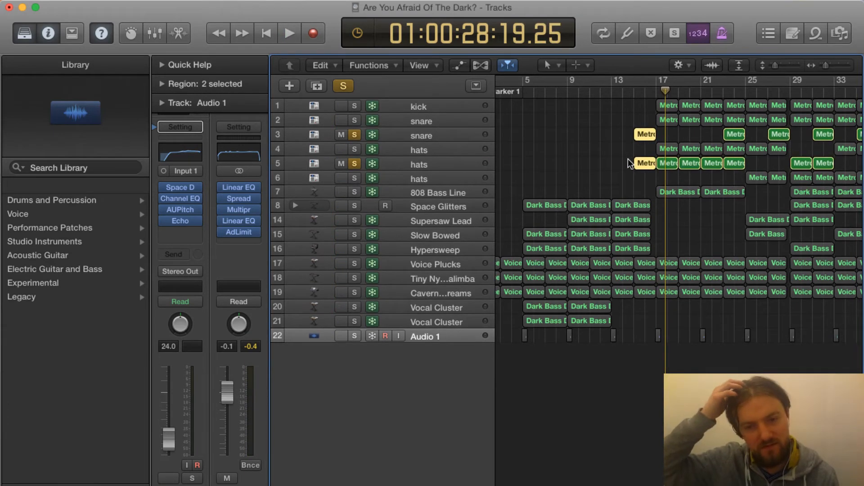
pyautogui.doubleClick(649, 134)
pyautogui.hscroll(-2, 594, 286)
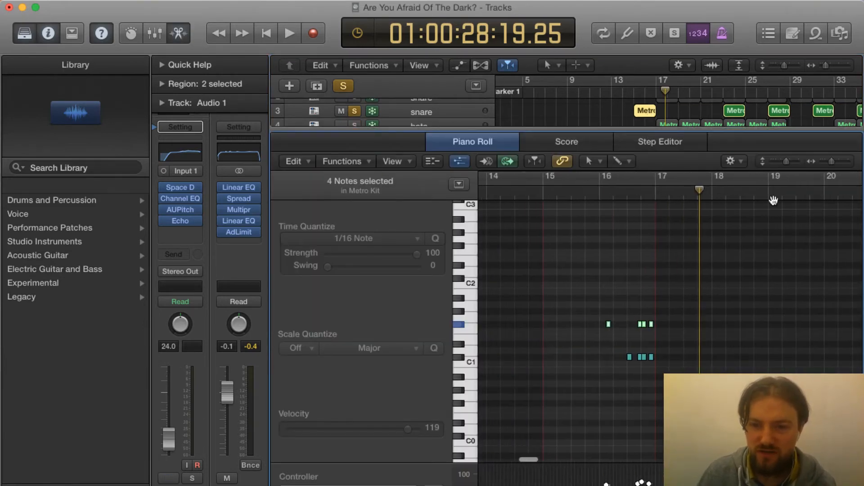
pyautogui.moveTo(828, 162); pyautogui.dragTo(839, 162)
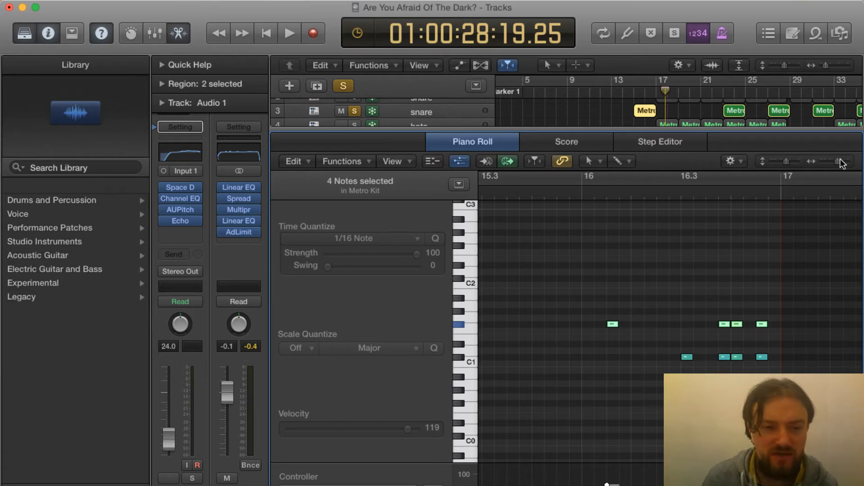
pyautogui.hotkey('ctrl', 'm')
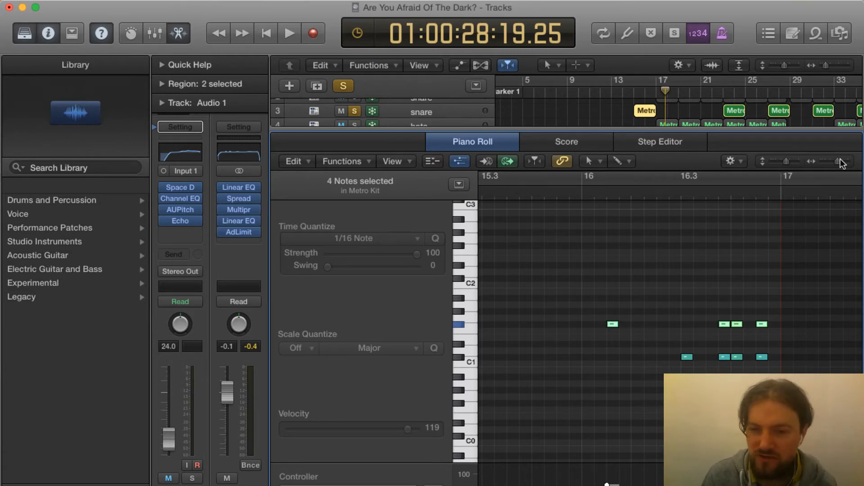
pyautogui.hotkey('ctrl', 'm')
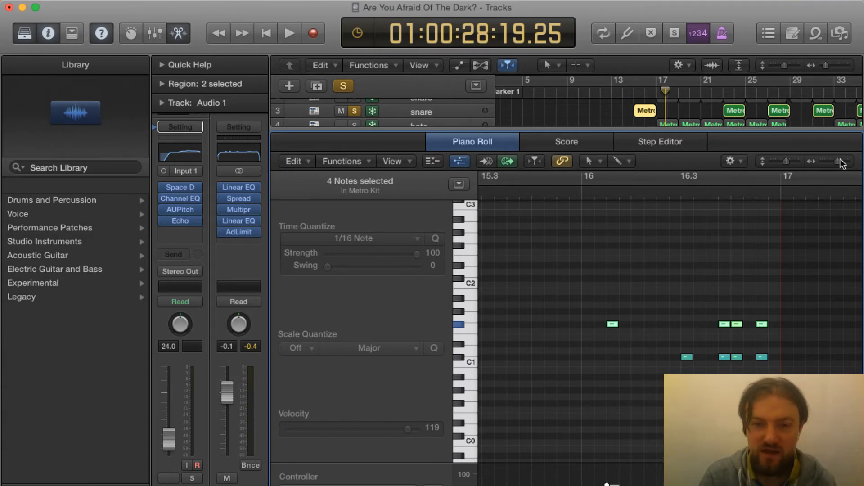
pyautogui.hotkey('ctrl', 'm')
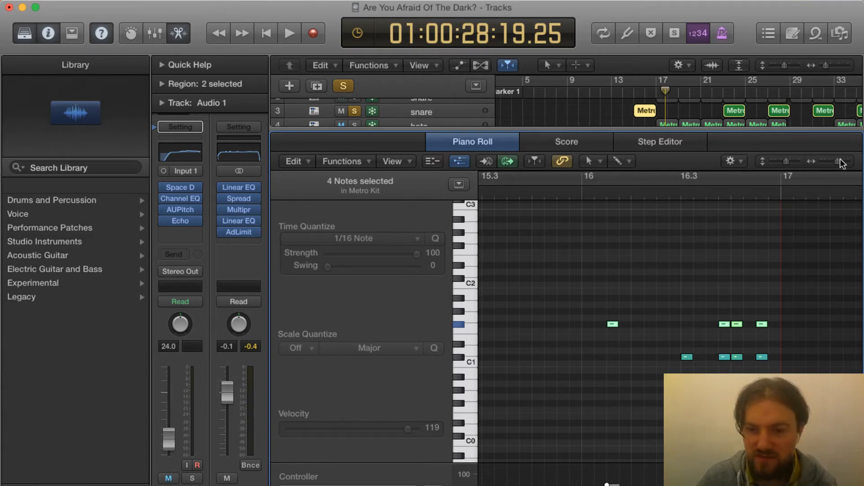
pyautogui.hotkey('ctrl', 'm')
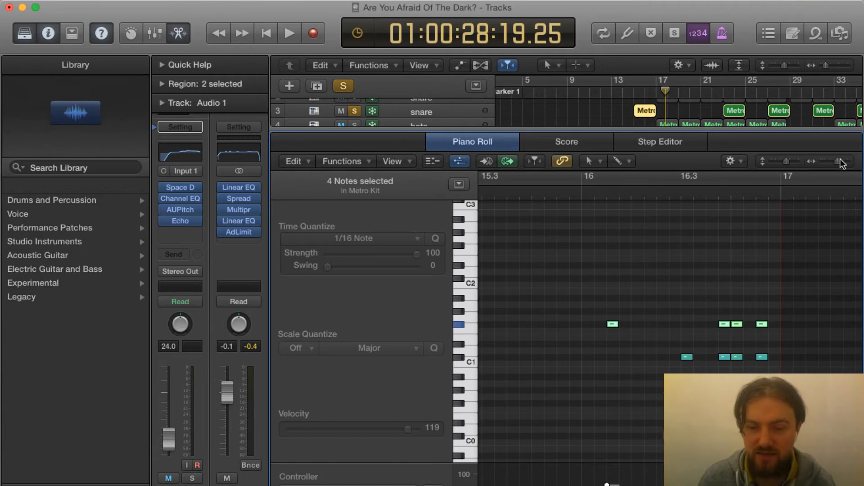
pyautogui.press('x')
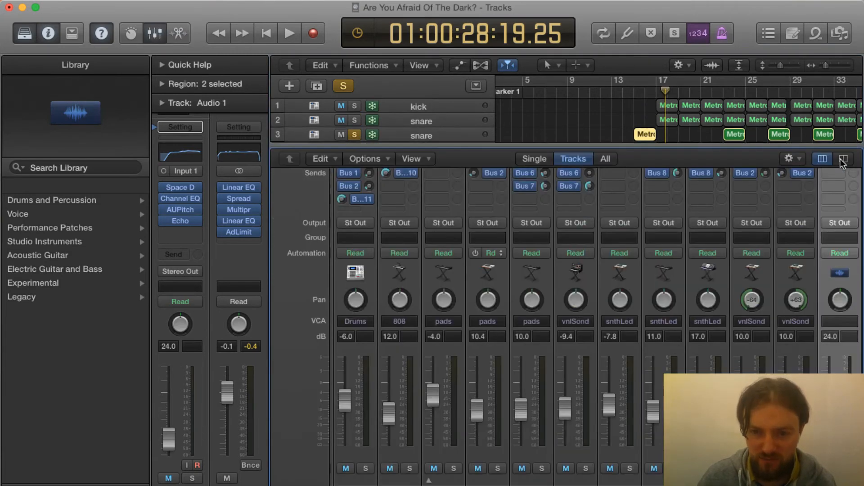
pyautogui.press('x')
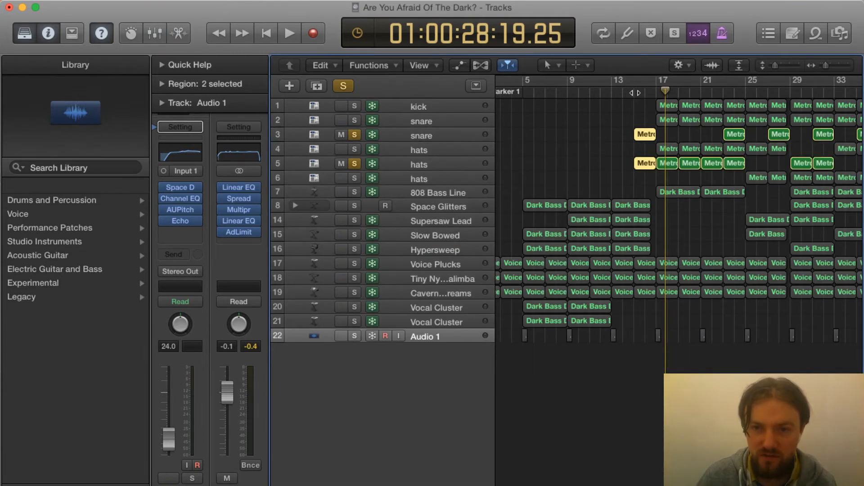
# Step: Replay the soloed snare and hats fill from bar 15 into bar 17
pyautogui.click(634, 92)
pyautogui.press('space')
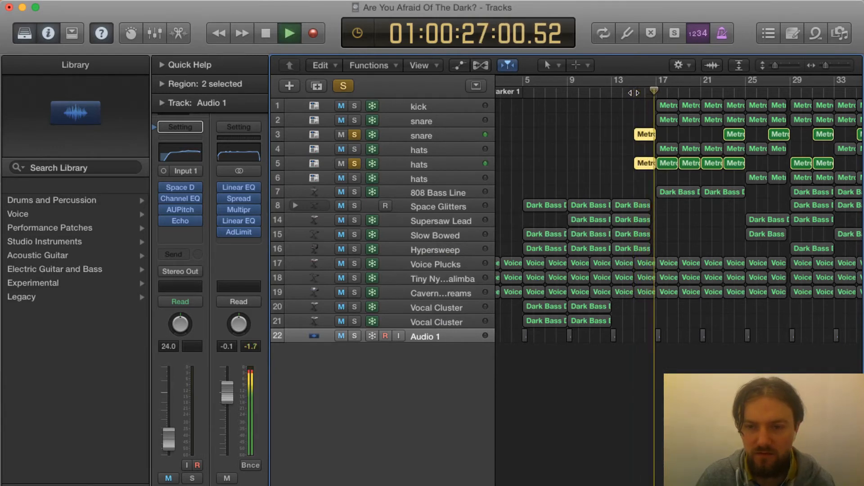
pyautogui.press('space')
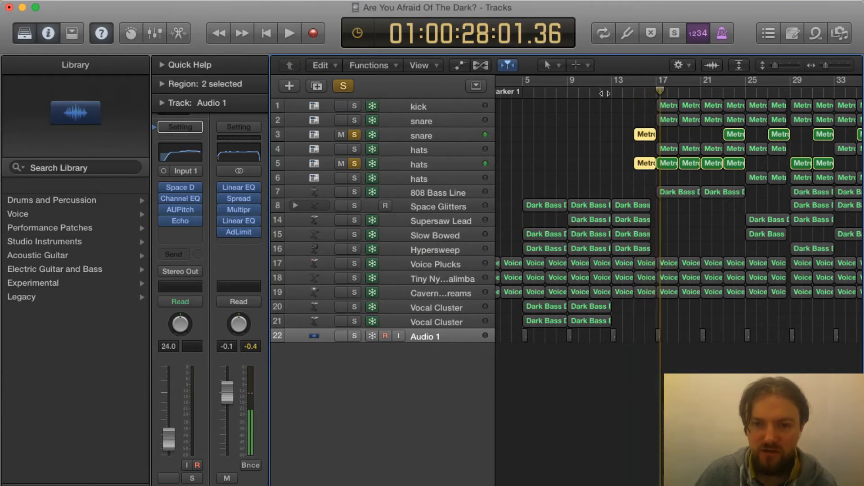
# Step: Turn off all solos and play the full arrangement from bar 13 through the fill to about bar 21
pyautogui.click(343, 85)
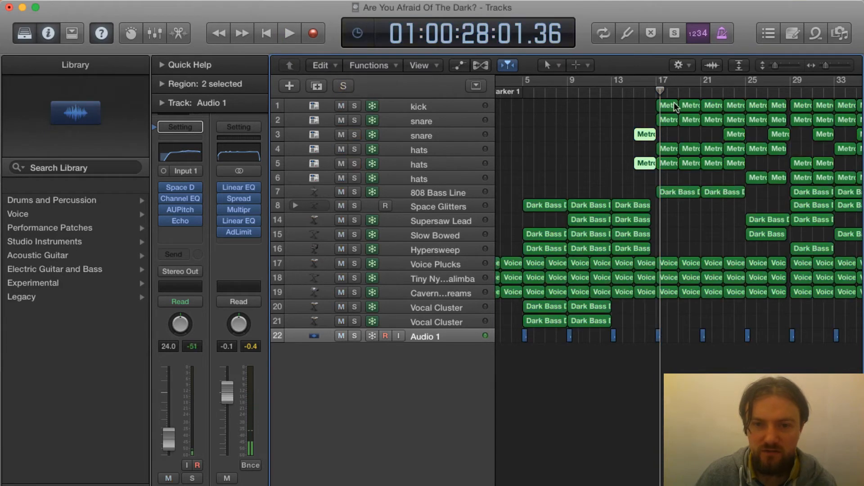
pyautogui.click(613, 92)
pyautogui.press('space')
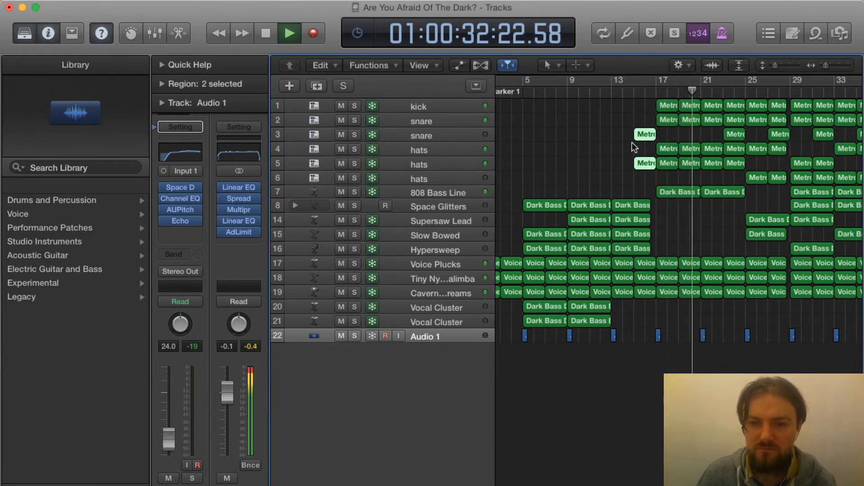
pyautogui.press('space')
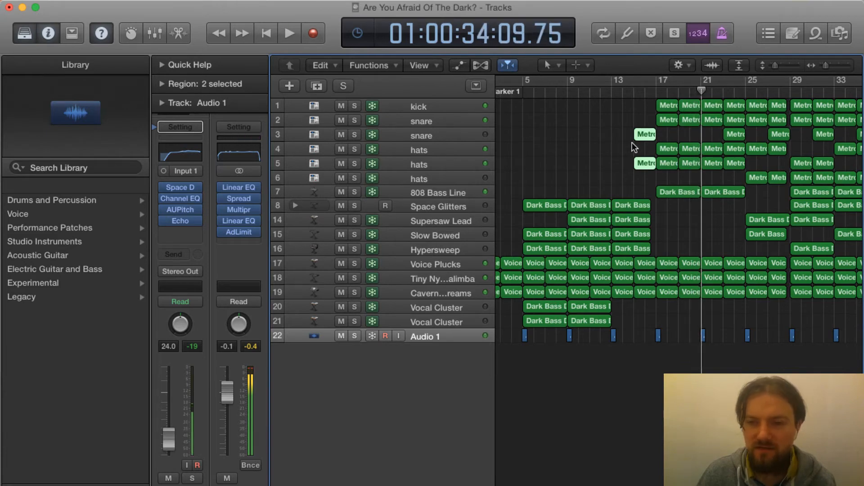
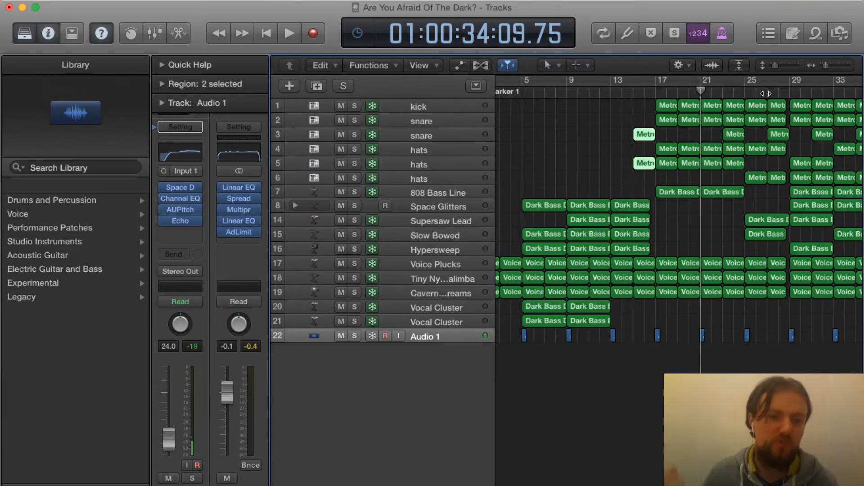
# Step: Play the full arrangement from about bar 27 into bar 29
pyautogui.click(765, 93)
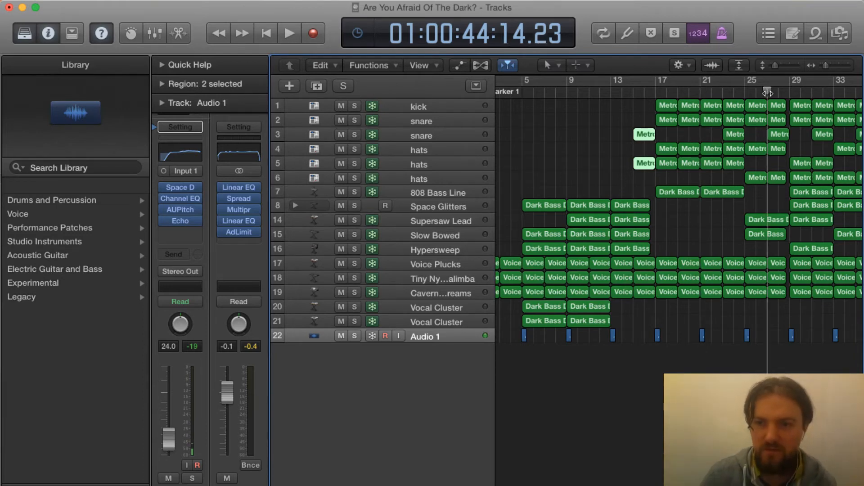
pyautogui.press('space')
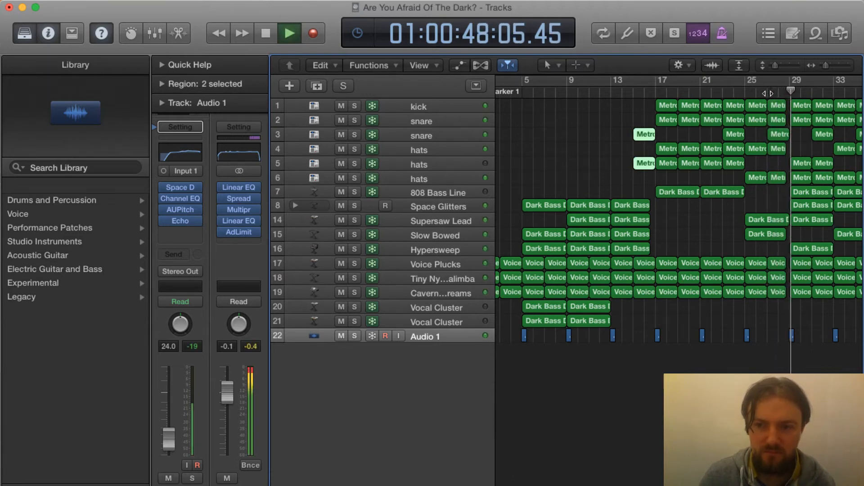
pyautogui.press('space')
# Step: Return the playhead to bar 17, examine the kick region's notes in the Piano Roll, and play them briefly
pyautogui.hscroll(-3, 729, 110)
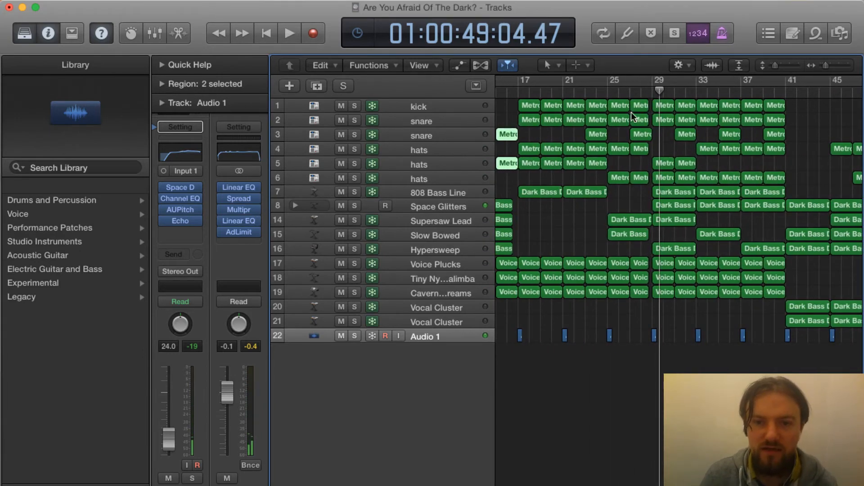
pyautogui.hscroll(-4, 633, 116)
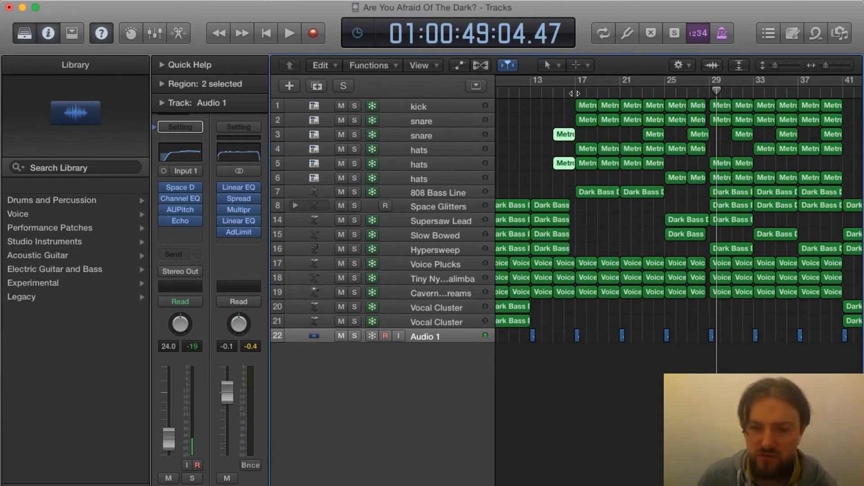
pyautogui.click(574, 92)
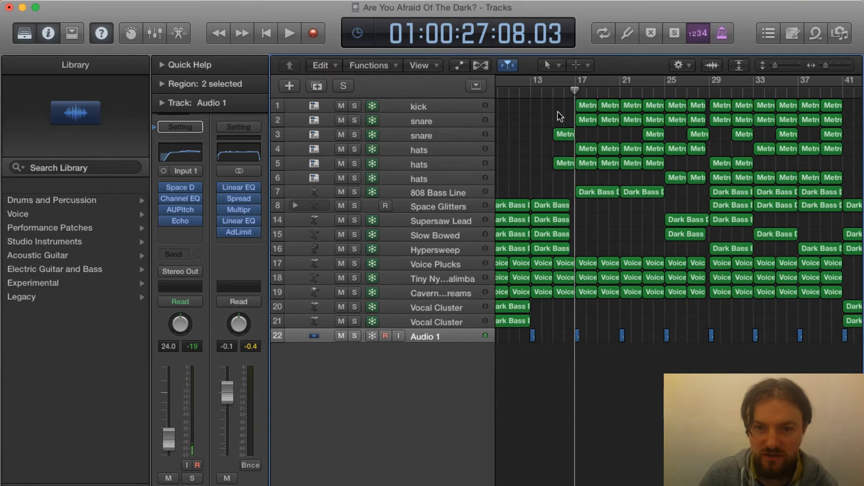
pyautogui.doubleClick(586, 105)
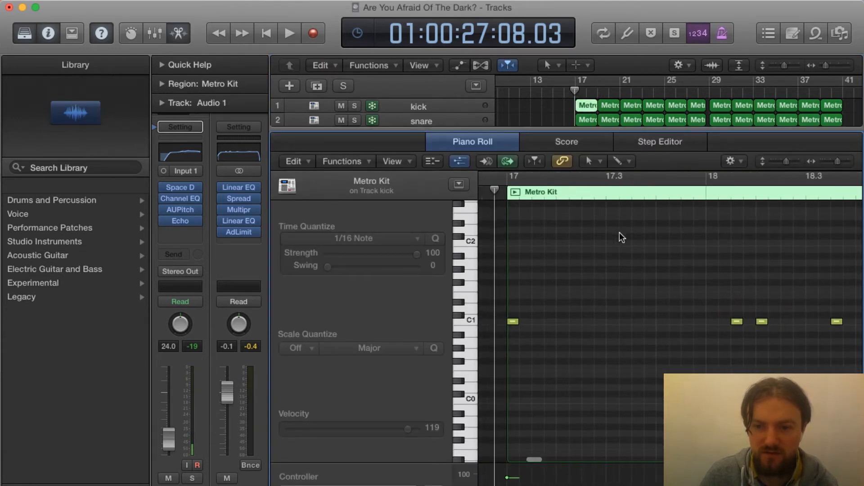
pyautogui.press('space')
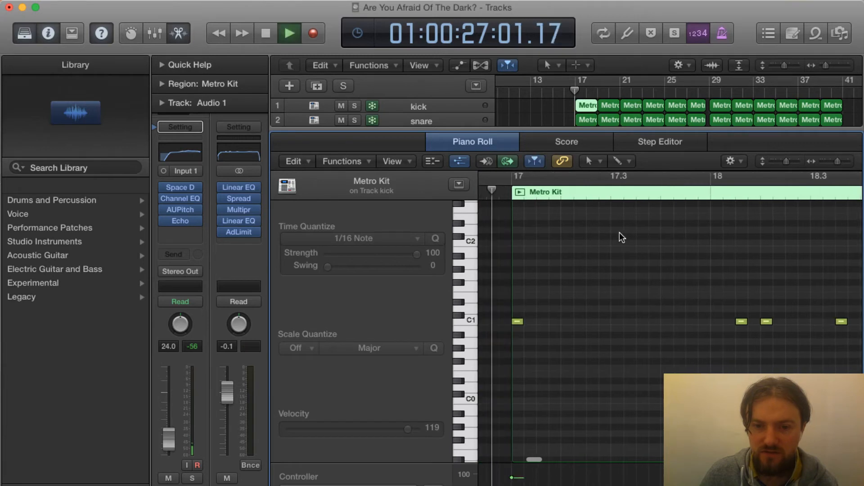
pyautogui.press('space')
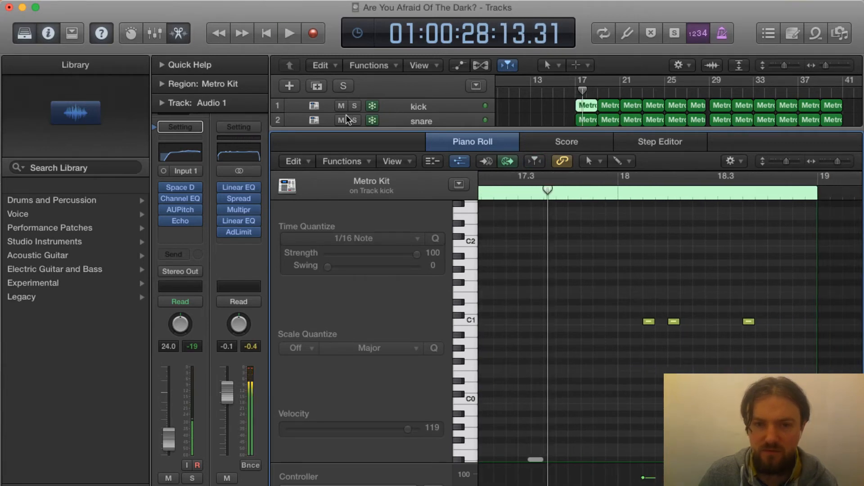
# Step: Solo the track 1 kick and play it from bar 17 to about bar 21
pyautogui.click(355, 106)
pyautogui.press('space')
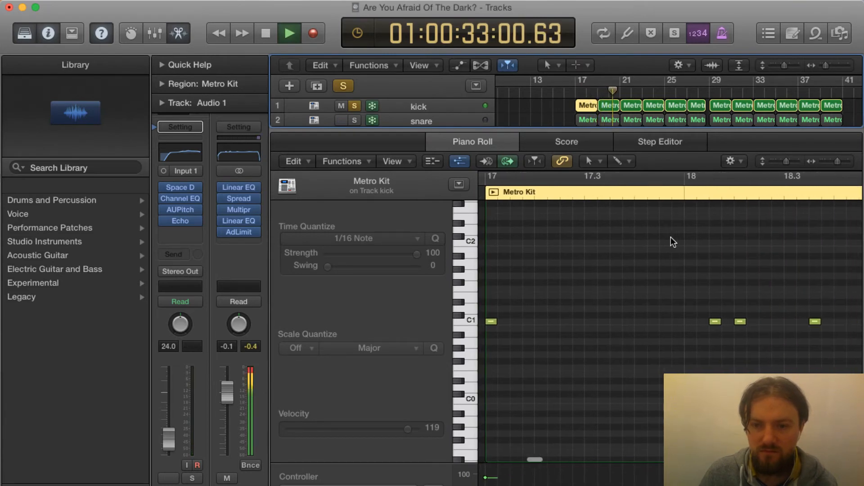
pyautogui.press('space')
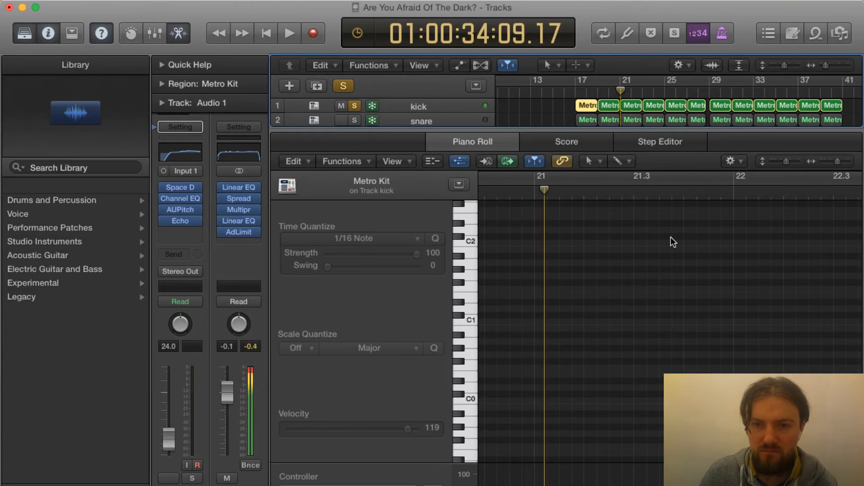
# Step: Set the cycle range from bar 17 to bar 19 and loop the soloed kick with its whole region visible in the Piano Roll
pyautogui.click(576, 80)
pyautogui.click(576, 80)
pyautogui.click(576, 80)
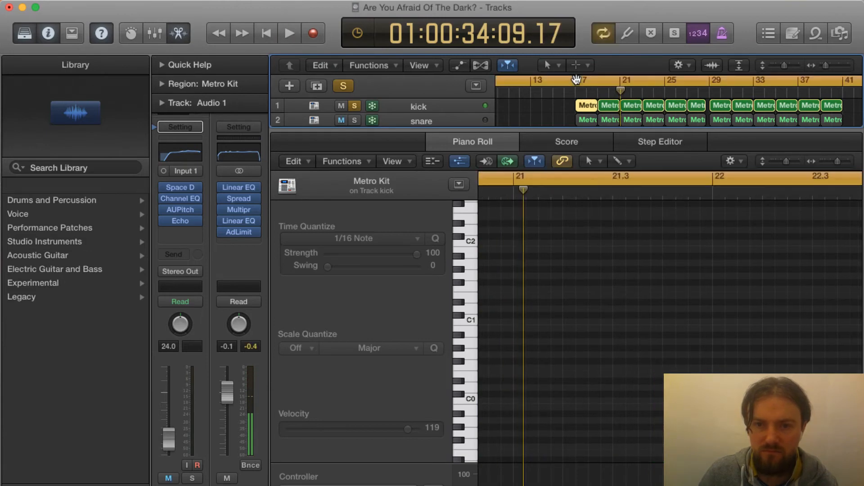
pyautogui.moveTo(576, 79); pyautogui.dragTo(589, 80)
pyautogui.press('space')
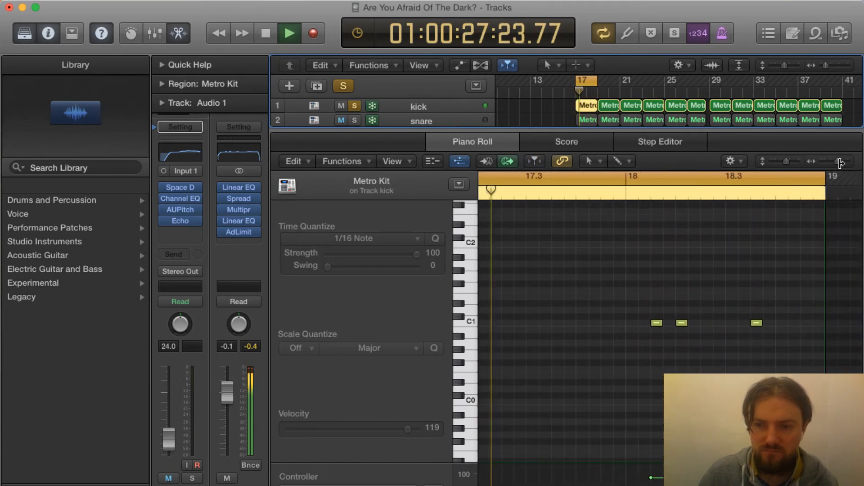
pyautogui.moveTo(839, 161); pyautogui.dragTo(836, 161)
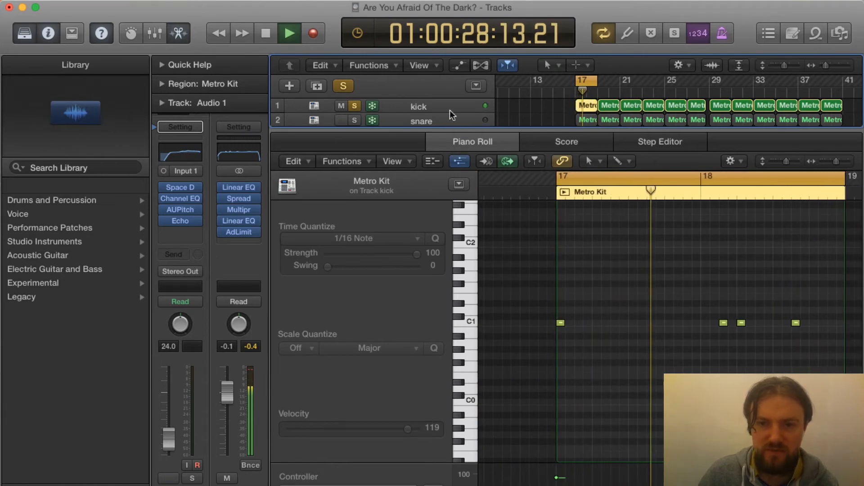
# Step: Solo the track 2 snare together with the kick in the loop and return to the full track view
pyautogui.click(353, 120)
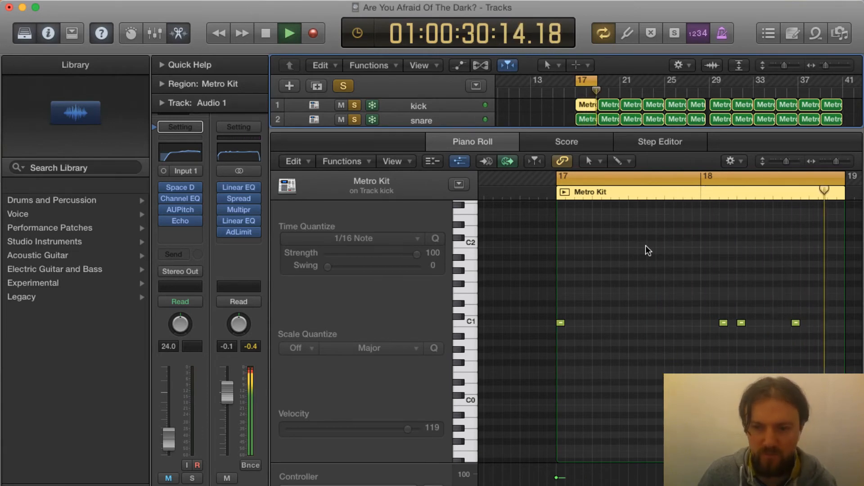
pyautogui.press('x')
pyautogui.press('x')
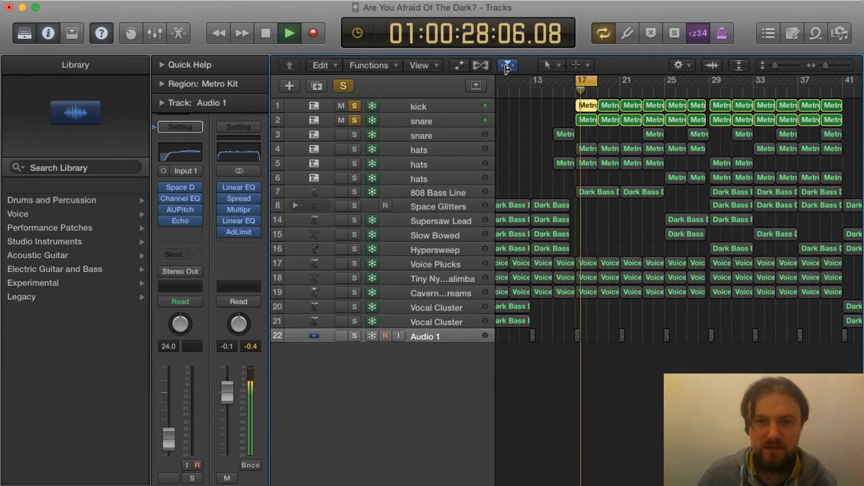
# Step: Stop playback and switch the transport display to the Custom layout
pyautogui.press('space')
pyautogui.click(357, 32)
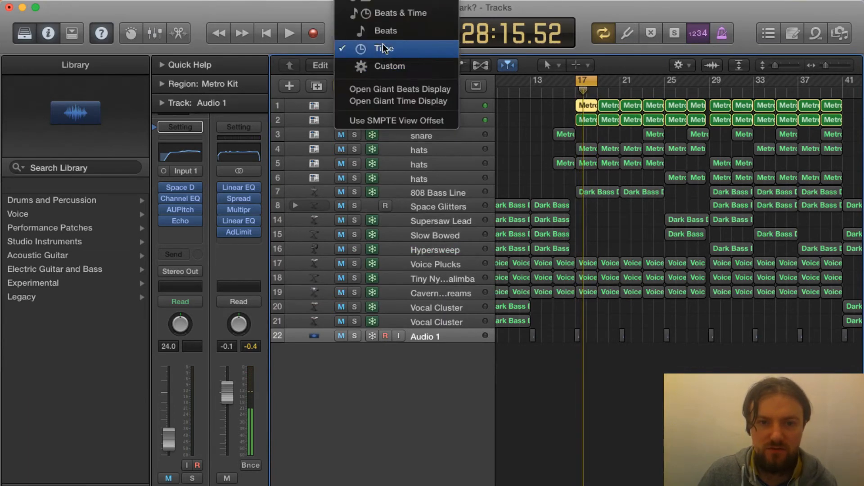
pyautogui.click(388, 13)
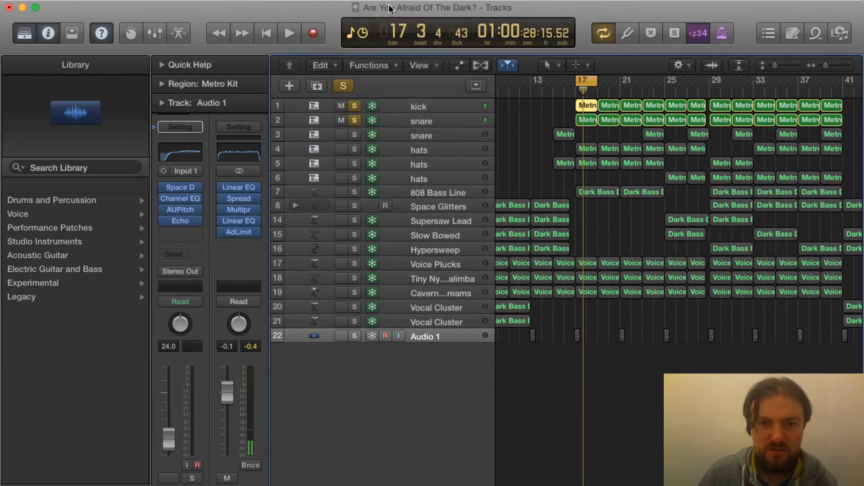
pyautogui.click(360, 32)
pyautogui.click(384, 102)
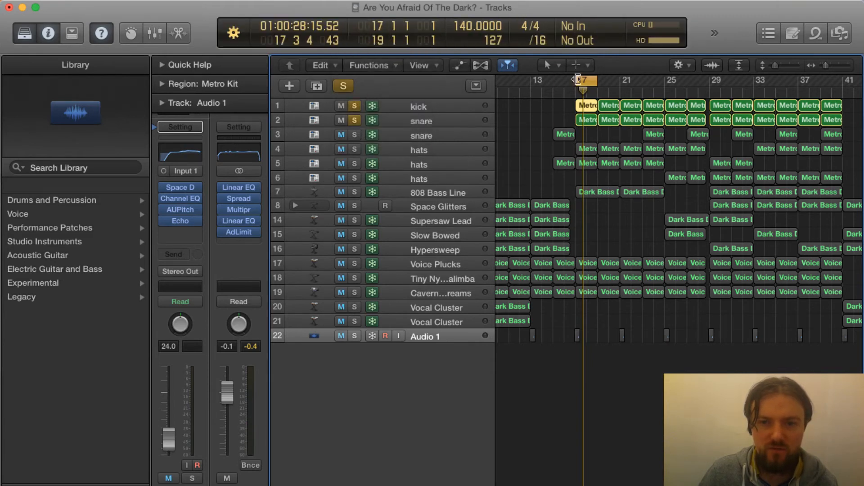
# Step: Loop the kick and snare from bar 17 while examining the track 2 snare region's notes in the Piano Roll
pyautogui.press('space')
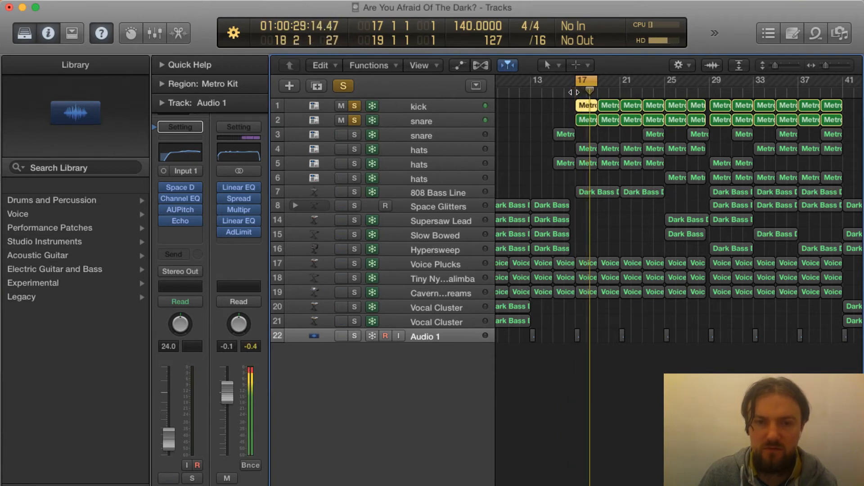
pyautogui.doubleClick(585, 119)
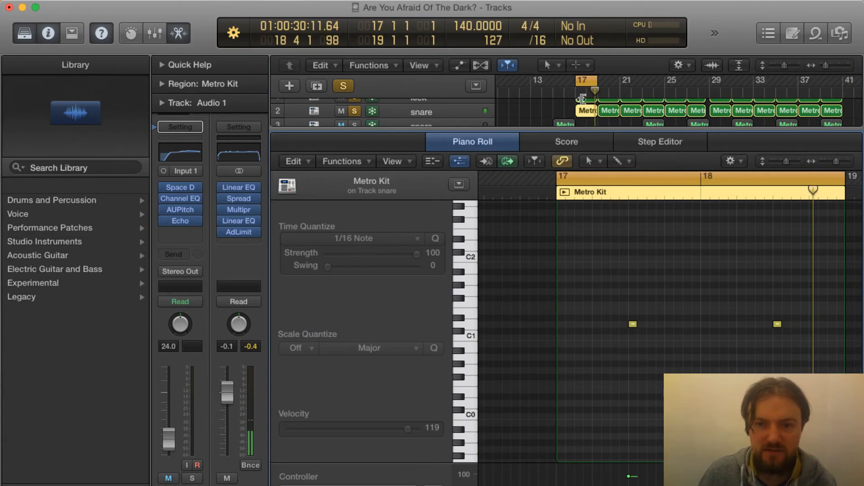
pyautogui.click(576, 94)
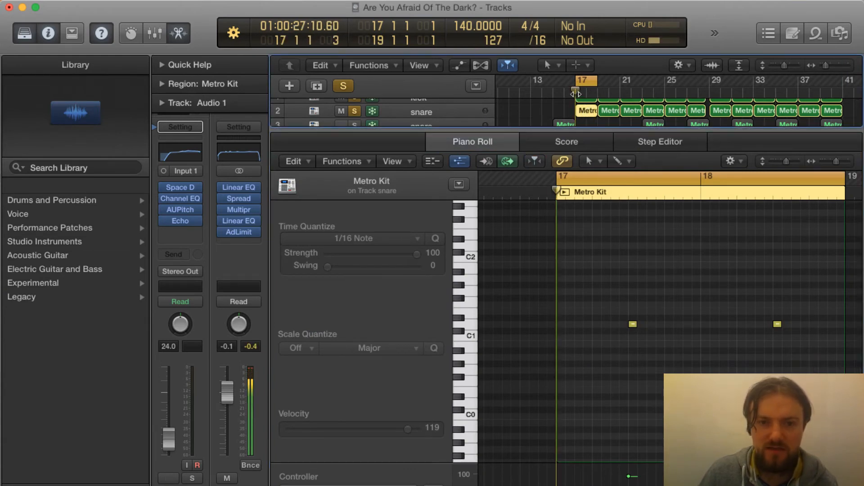
pyautogui.scroll(-1, 576, 94)
pyautogui.click(576, 92)
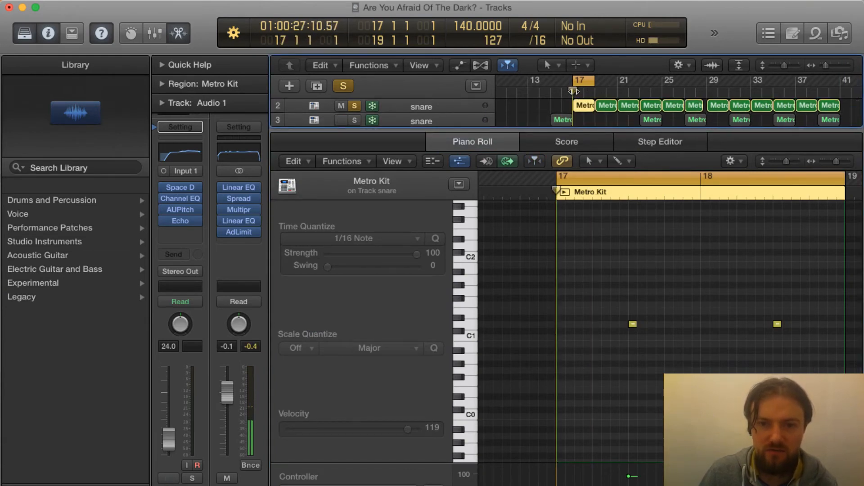
pyautogui.hotkey('ctrl', 'm')
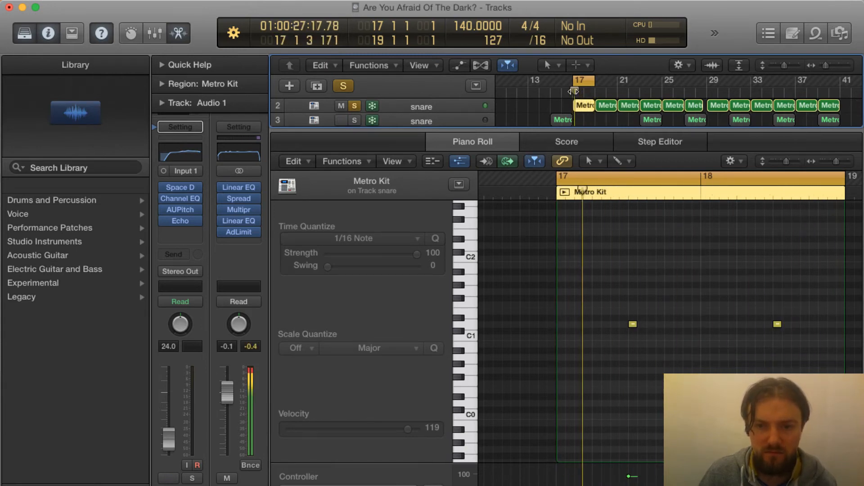
pyautogui.hotkey('ctrl', 'm')
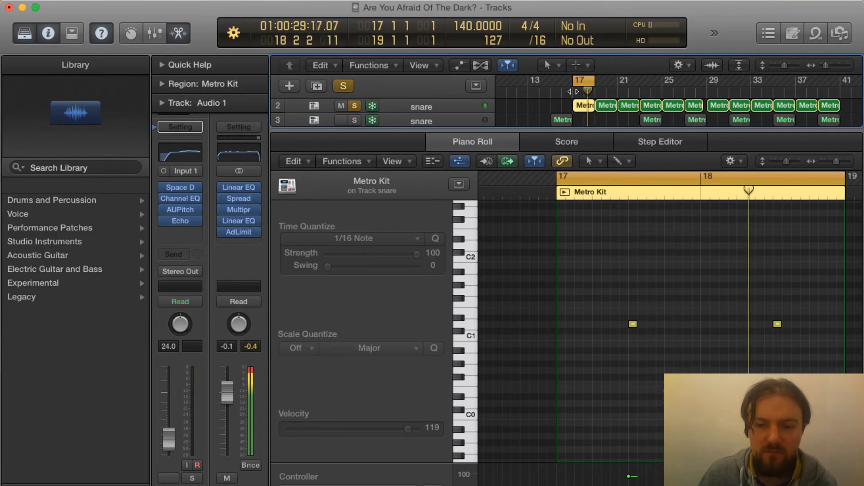
# Step: Add the track 4 hats to the solo and open their bar 17 region in the Piano Roll
pyautogui.press('x')
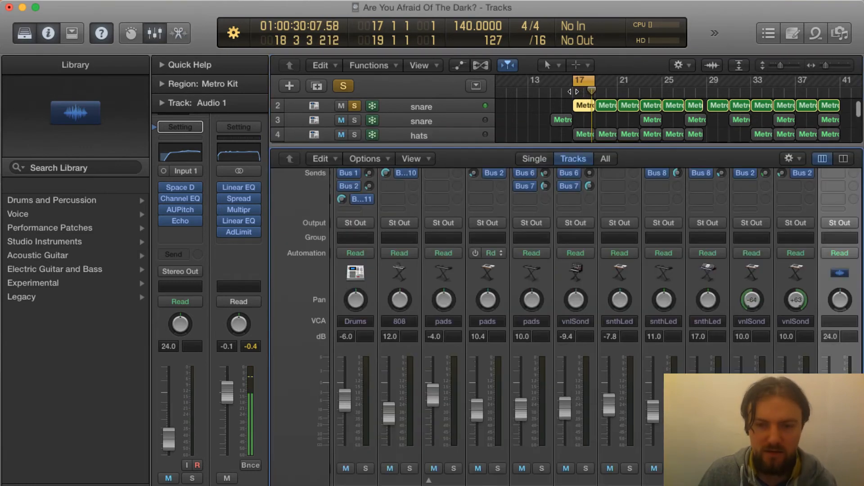
pyautogui.press('x')
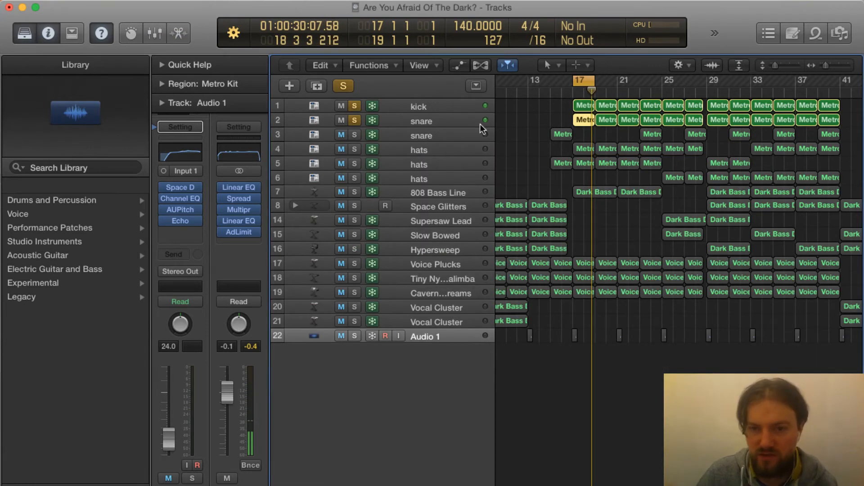
pyautogui.click(354, 149)
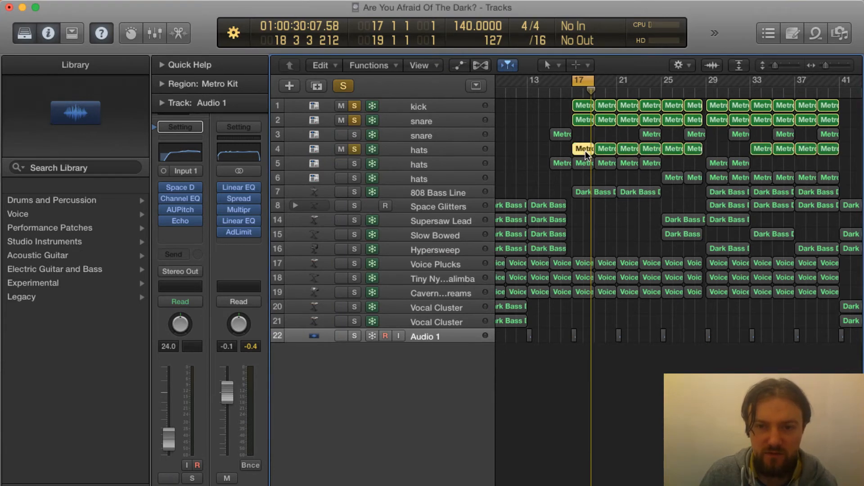
pyautogui.doubleClick(586, 151)
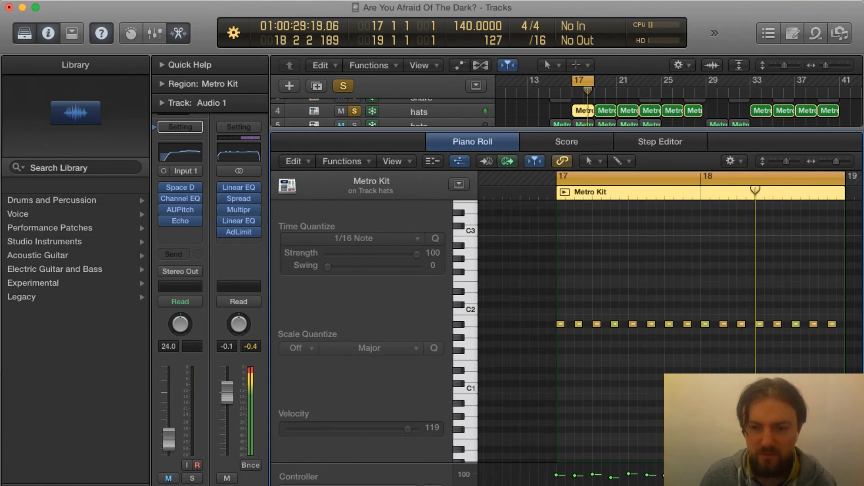
# Step: Add the track 5 hats to the solo and open their bar 17 region in the Piano Roll during the loop
pyautogui.press('x')
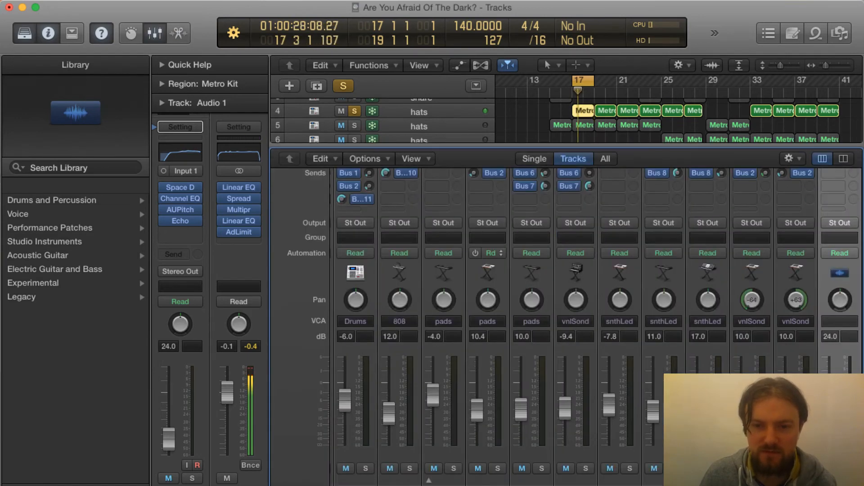
pyautogui.press('x')
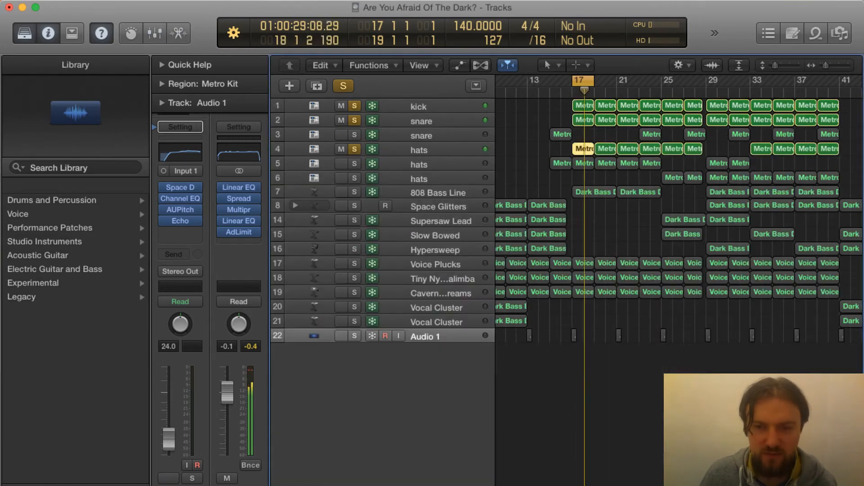
pyautogui.click(354, 164)
pyautogui.click(585, 163)
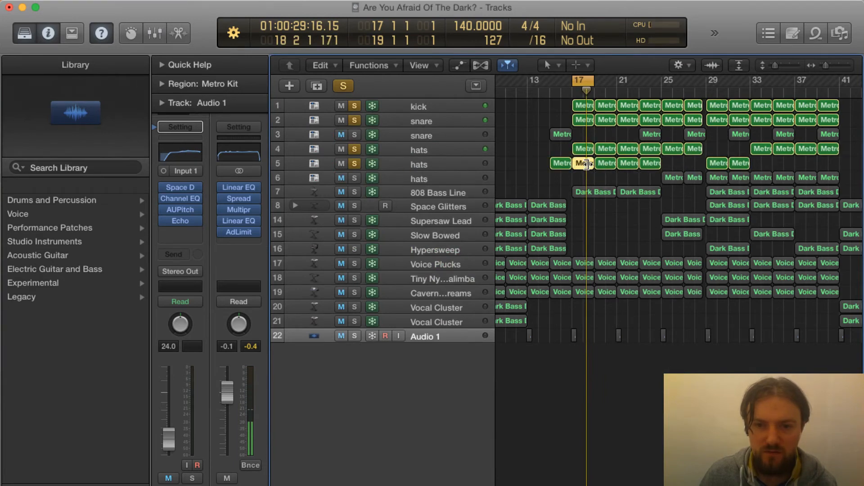
pyautogui.doubleClick(585, 163)
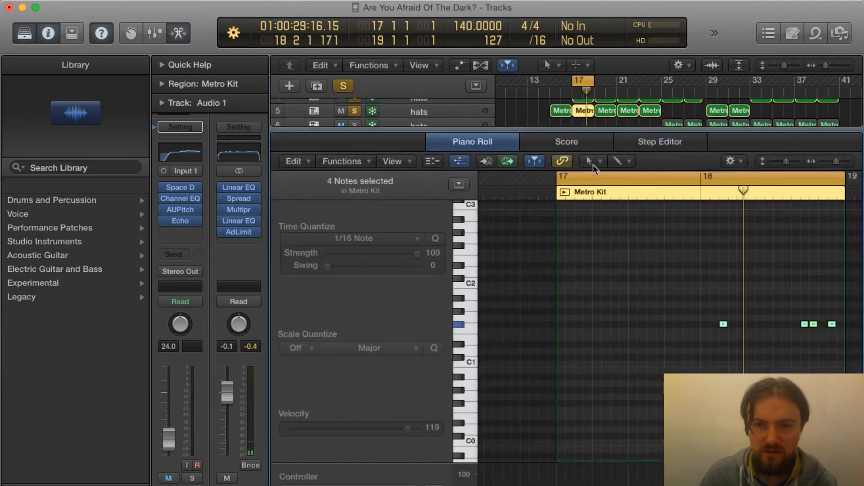
pyautogui.press('e')
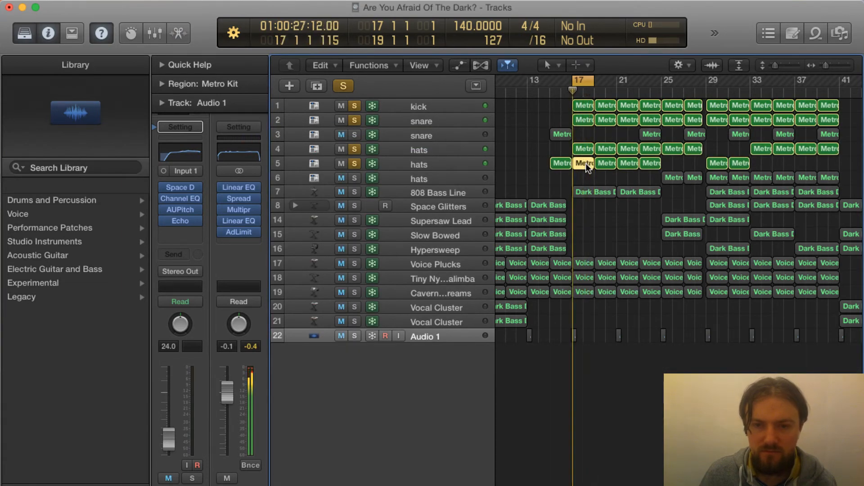
pyautogui.doubleClick(585, 163)
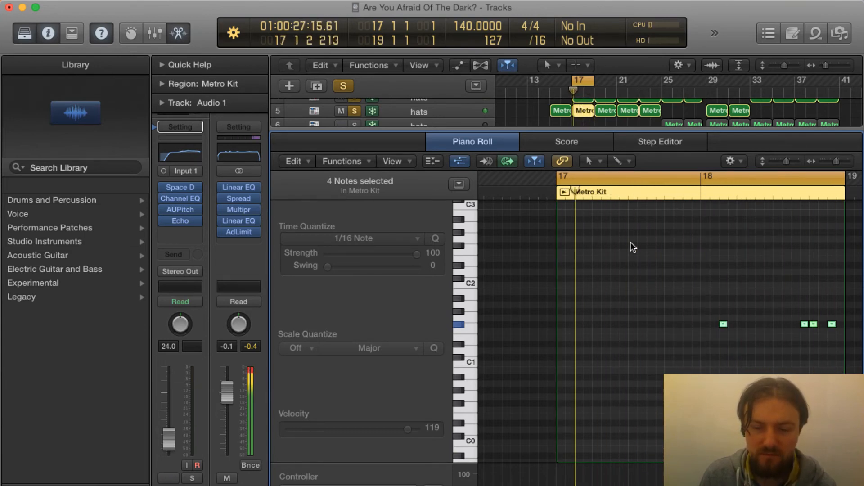
# Step: Close the Piano Roll to show the full track arrangement
pyautogui.click(603, 113)
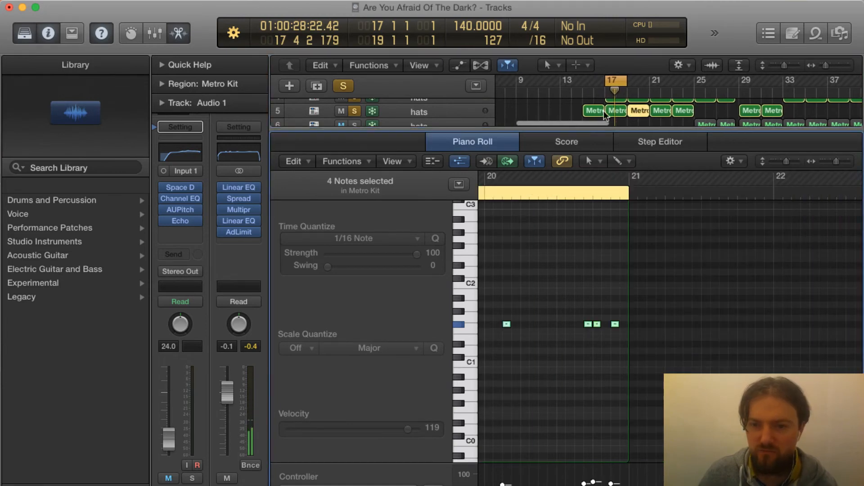
pyautogui.press('e')
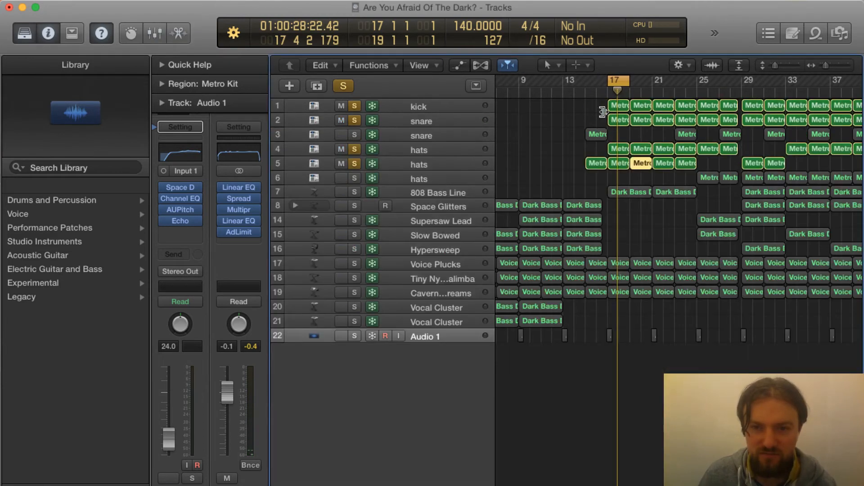
pyautogui.press('x')
pyautogui.press('x')
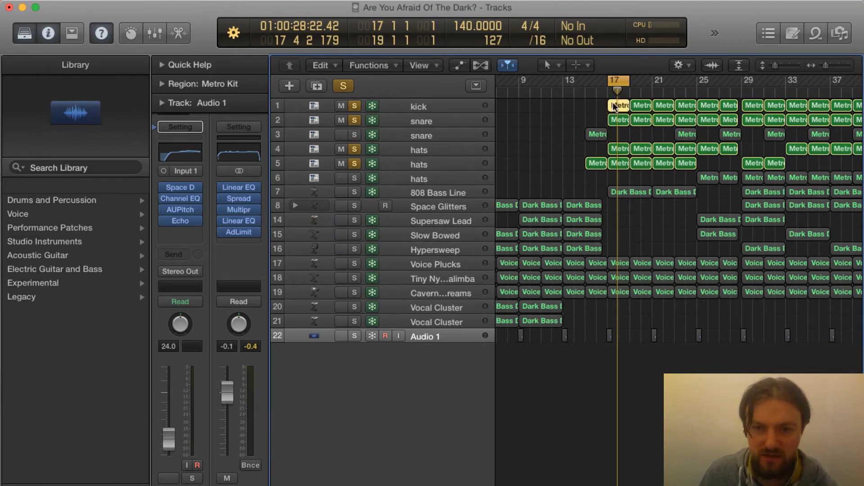
# Step: Select the kick track and open its Channel EQ for inspection
pyautogui.hscroll(-1, 615, 107)
pyautogui.click(409, 107)
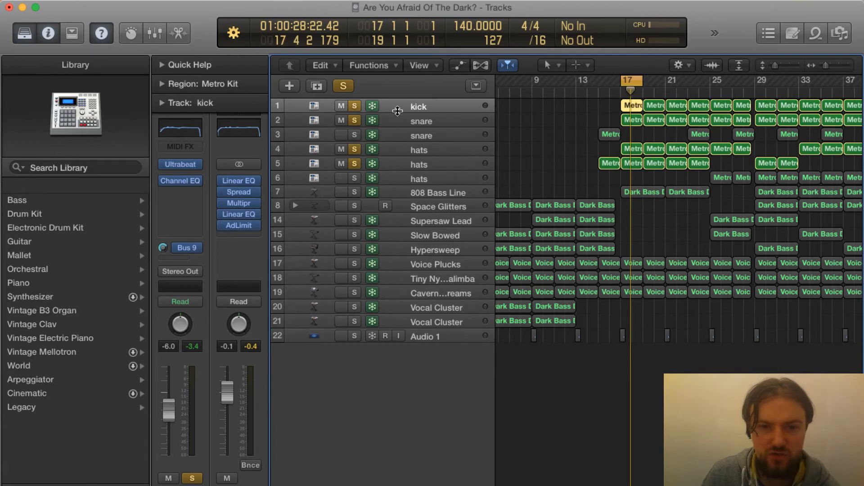
pyautogui.hscroll(1, 378, 112)
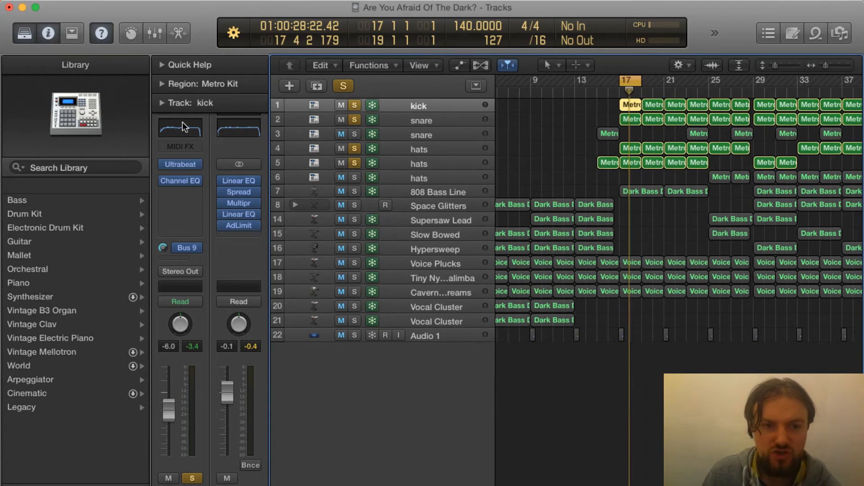
pyautogui.click(183, 127)
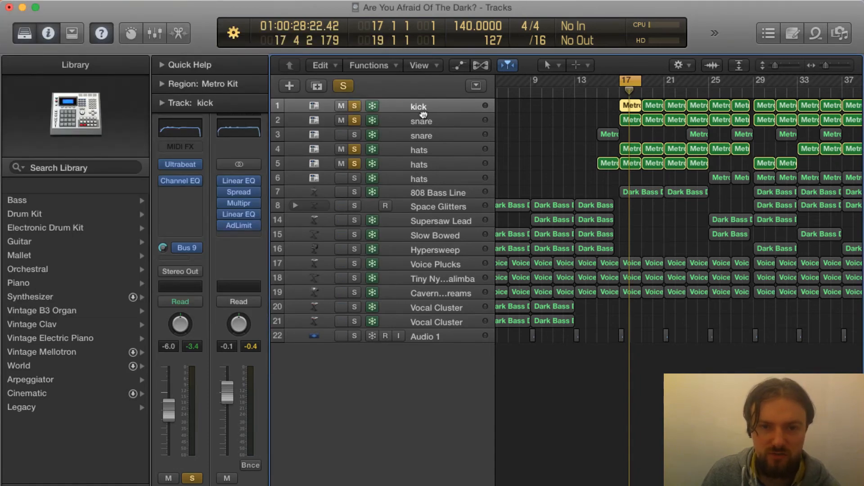
# Step: Duplicate the kick track with its settings and solo the duplicate instead of the original kick
pyautogui.click(318, 88)
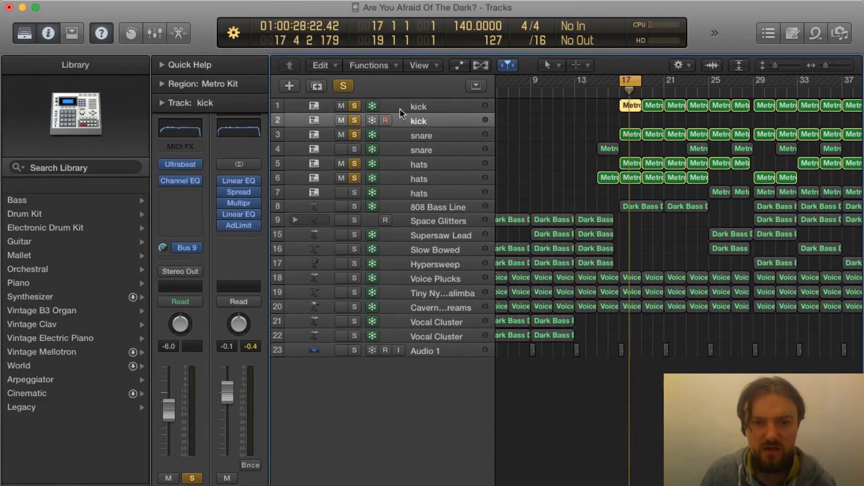
pyautogui.click(355, 120)
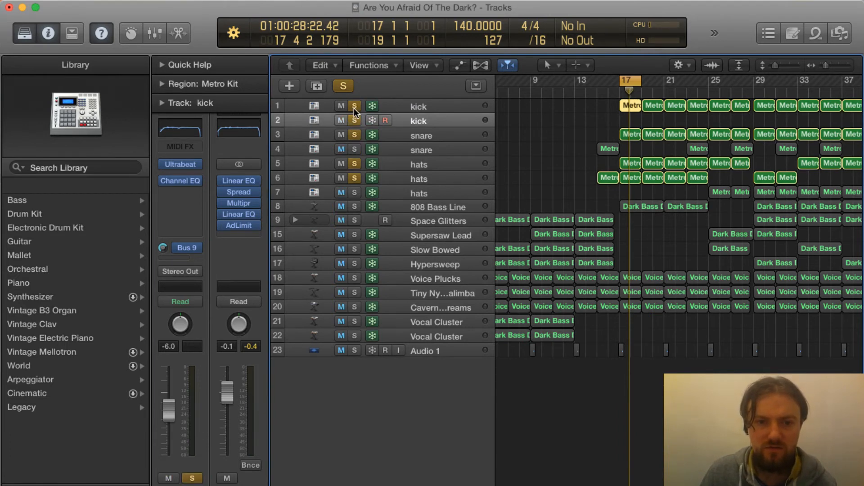
pyautogui.click(354, 105)
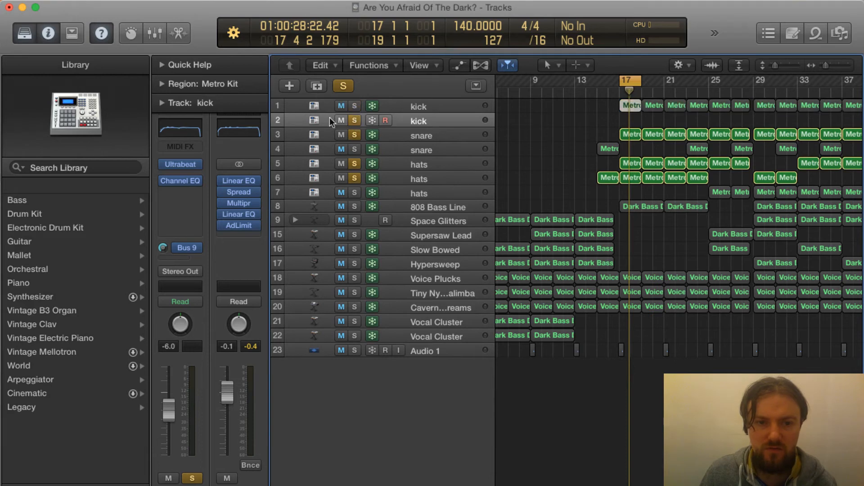
pyautogui.keyDown('alt'); pyautogui.click(340, 119); pyautogui.keyUp('alt')
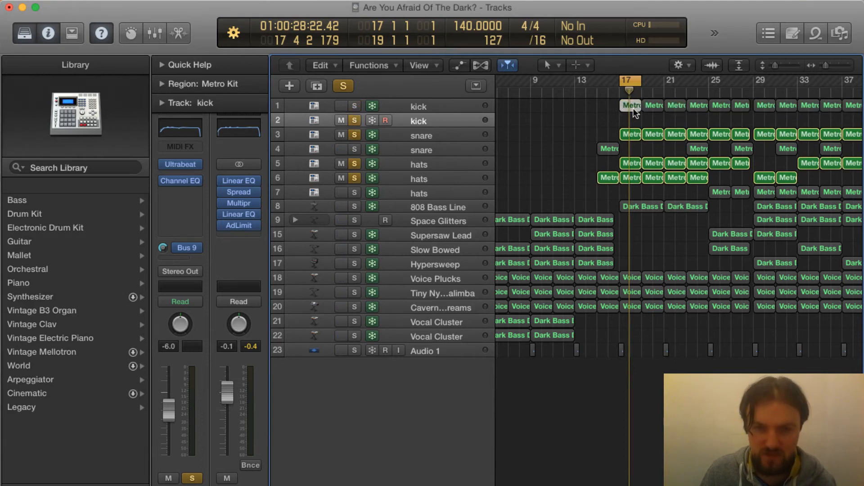
# Step: Copy the kick's bar 17 region onto the duplicate track and bypass the duplicate's Channel EQ and Bus 9 send
pyautogui.press('super+z')
pyautogui.moveTo(631, 110); pyautogui.dragTo(631, 119)
pyautogui.click(164, 180)
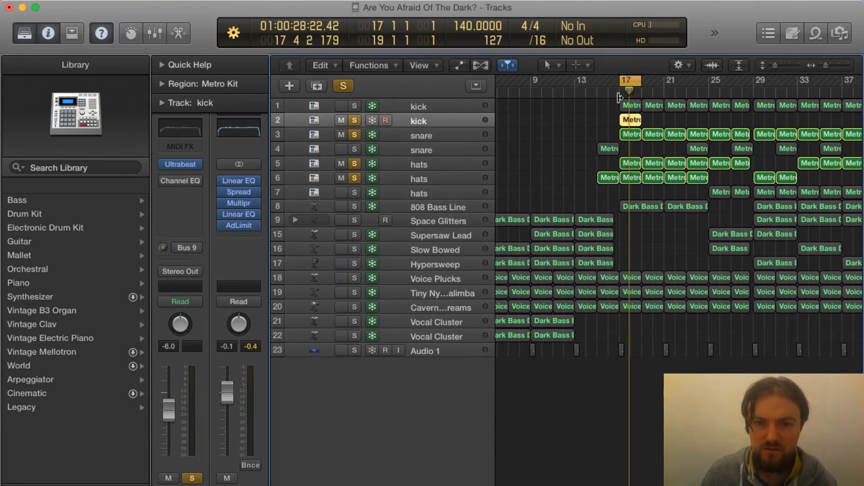
# Step: Compare the unprocessed duplicate kick with the original by looping from bar 17, ending with the original soloed
pyautogui.moveTo(621, 93); pyautogui.dragTo(619, 94)
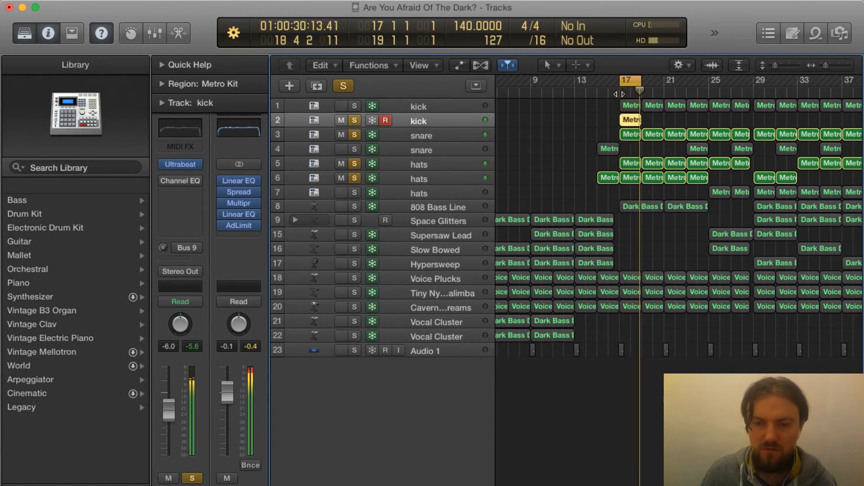
pyautogui.click(621, 93)
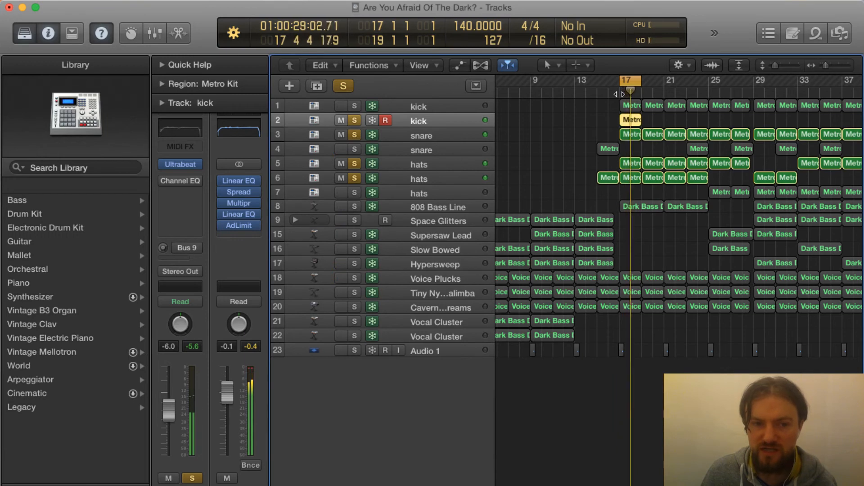
pyautogui.click(620, 94)
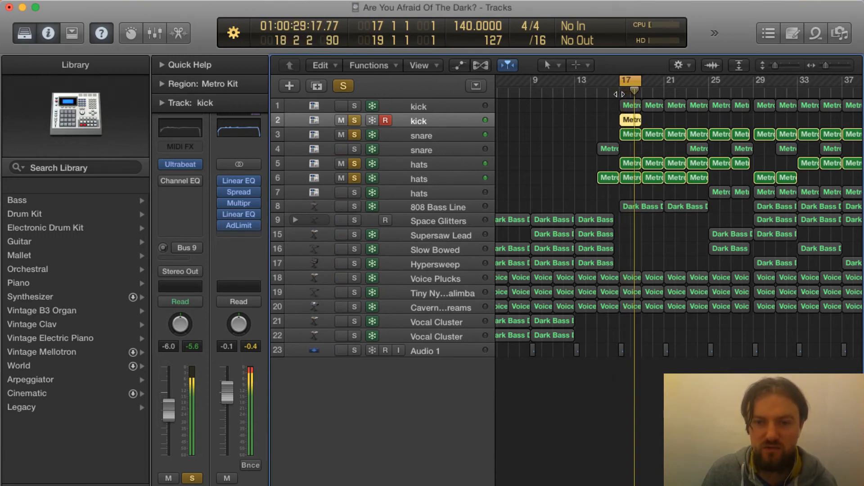
pyautogui.click(619, 94)
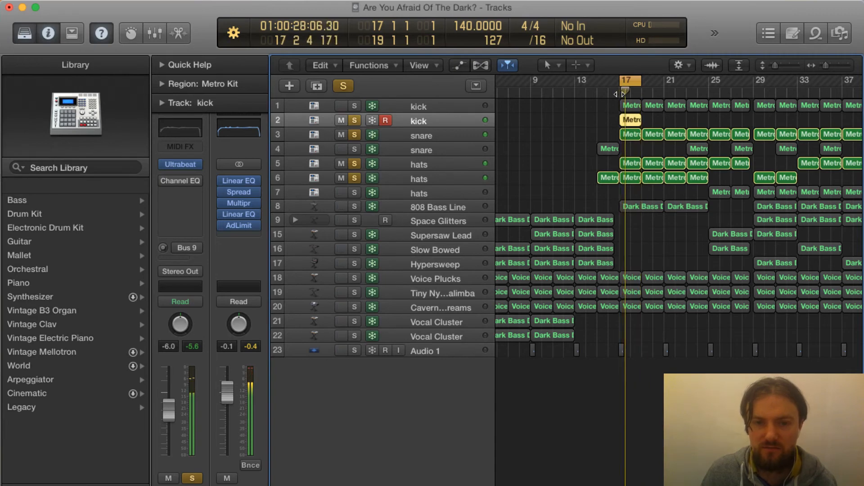
pyautogui.click(354, 107)
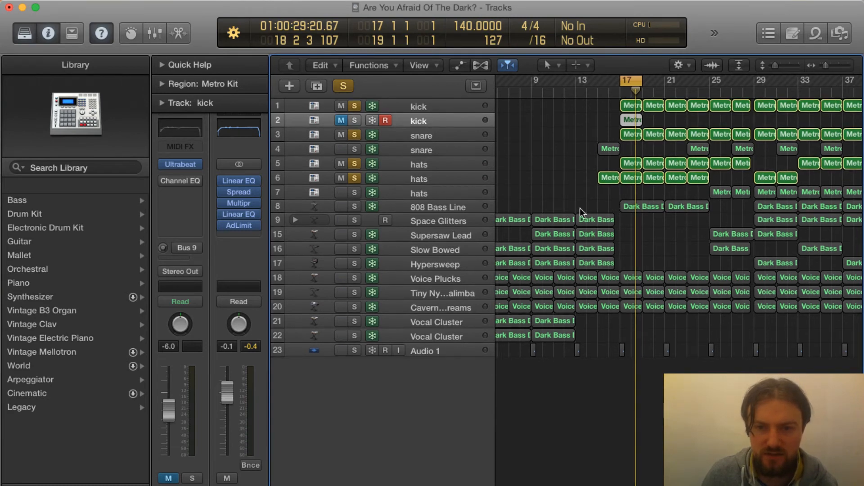
# Step: Add the track 7 hats and the 808 Bass Line to the solo and return the playhead to bar 17
pyautogui.click(352, 192)
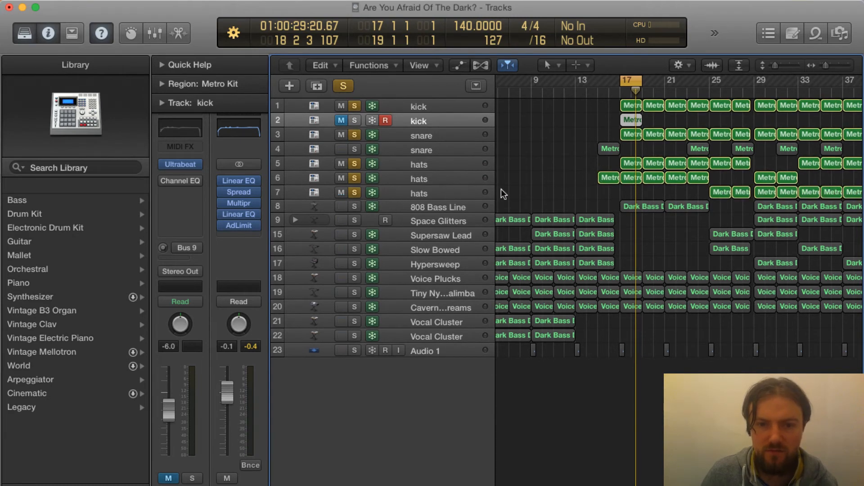
pyautogui.click(354, 207)
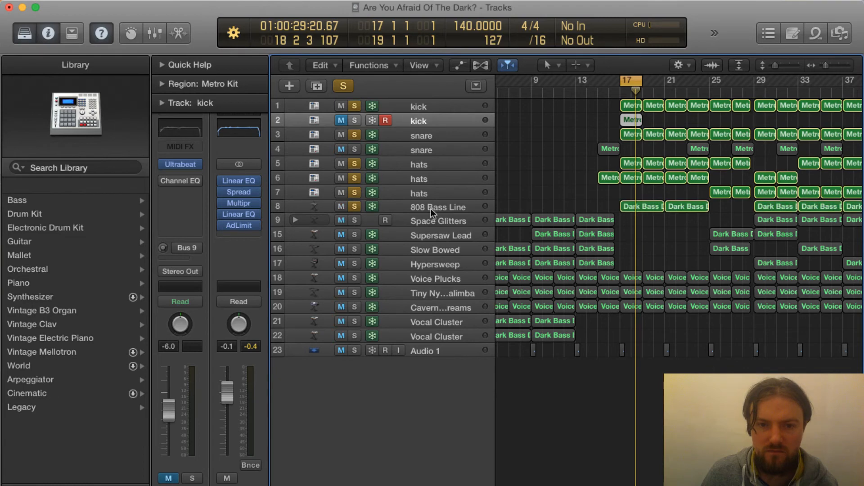
pyautogui.click(641, 206)
pyautogui.press('space')
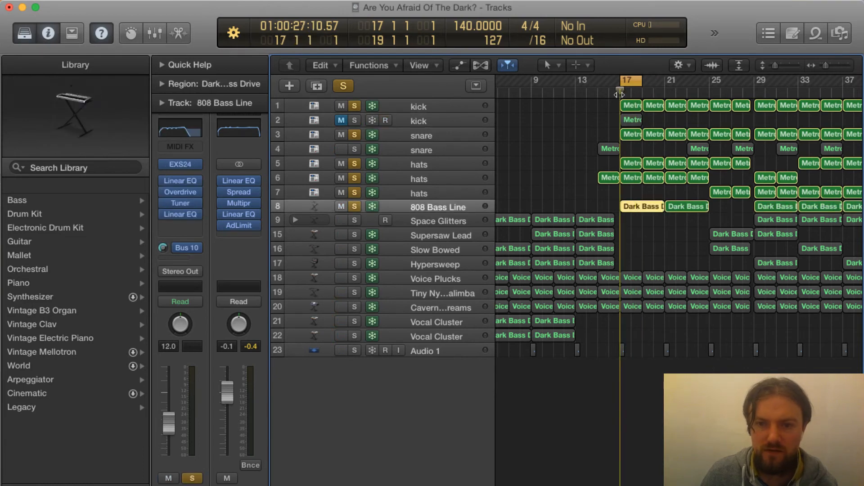
# Step: Delete the duplicate kick track and extend the cycle range to bars 17 to 21 while playing the soloed tracks
pyautogui.click(436, 118)
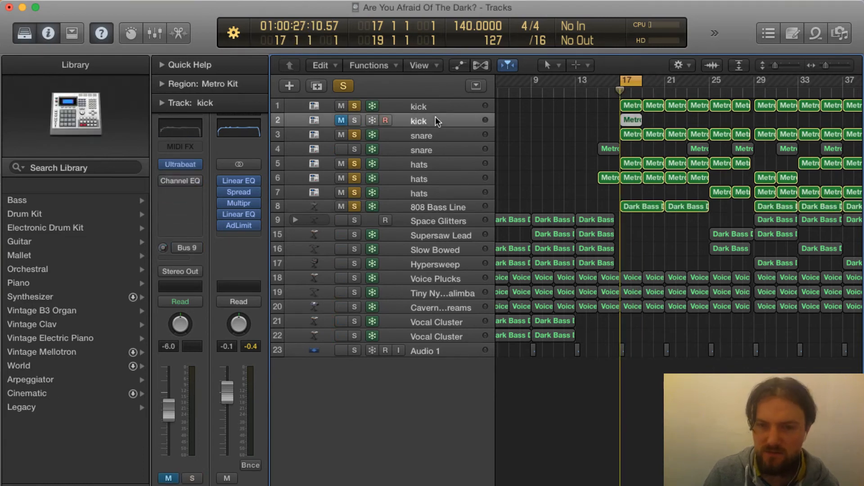
pyautogui.press('super+BackSpace')
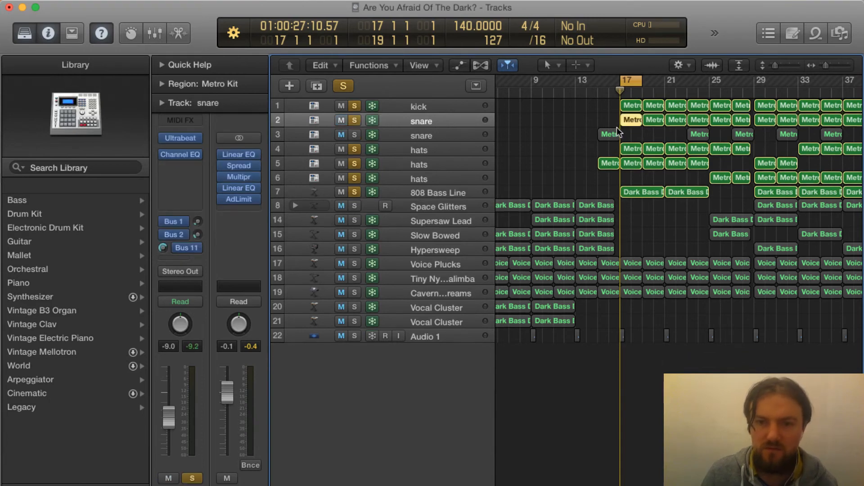
pyautogui.press('space')
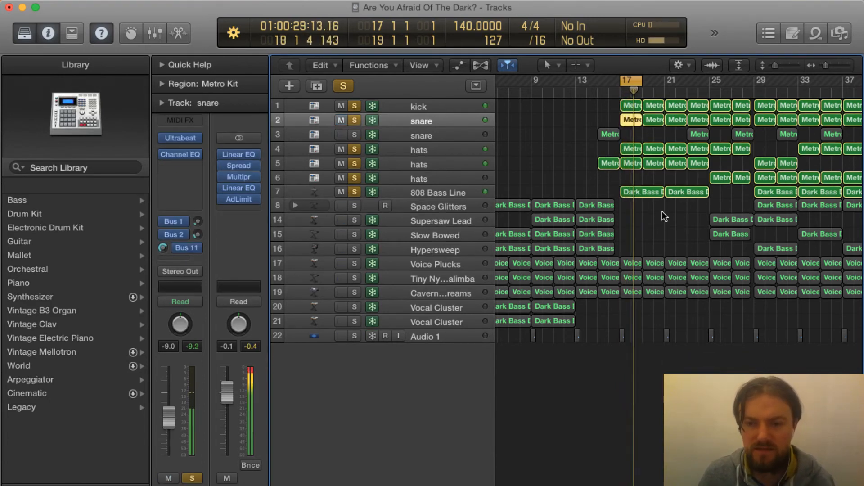
pyautogui.press('space')
pyautogui.press('space')
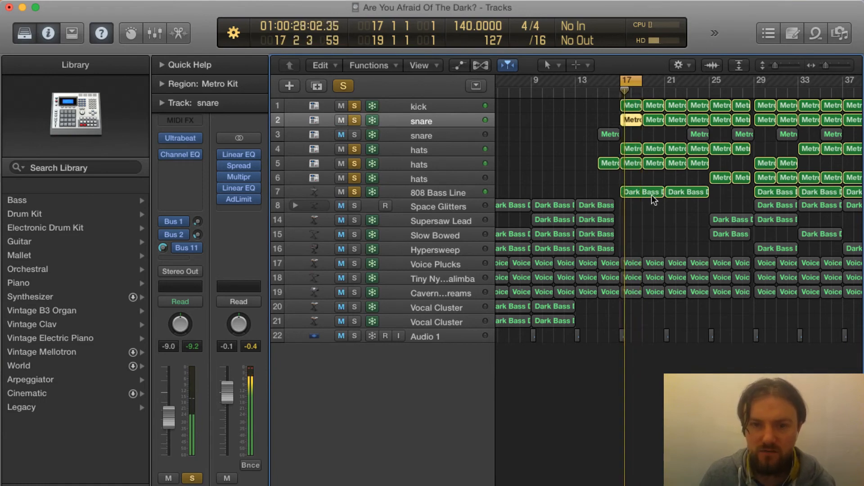
pyautogui.moveTo(638, 79); pyautogui.dragTo(662, 82)
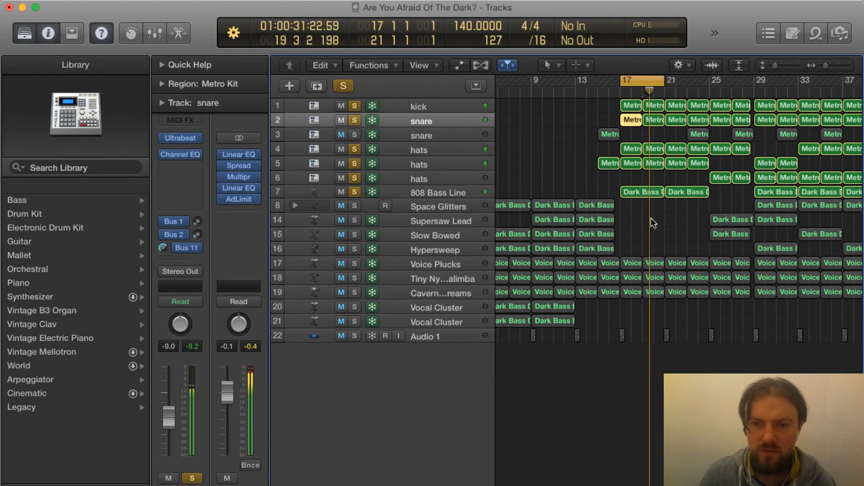
# Step: Open the 808 Bass Line's bar 17 region in the Piano Roll and fit its notes through bar 21 in view
pyautogui.doubleClick(645, 194)
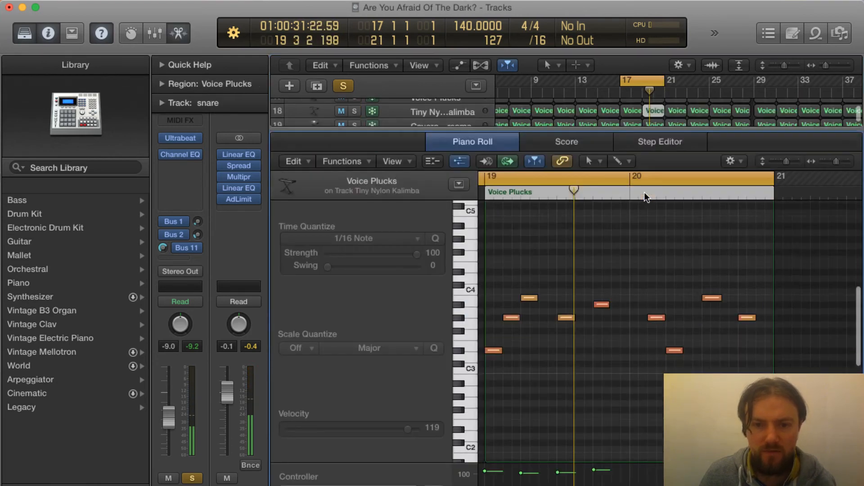
pyautogui.press('p')
pyautogui.doubleClick(633, 189)
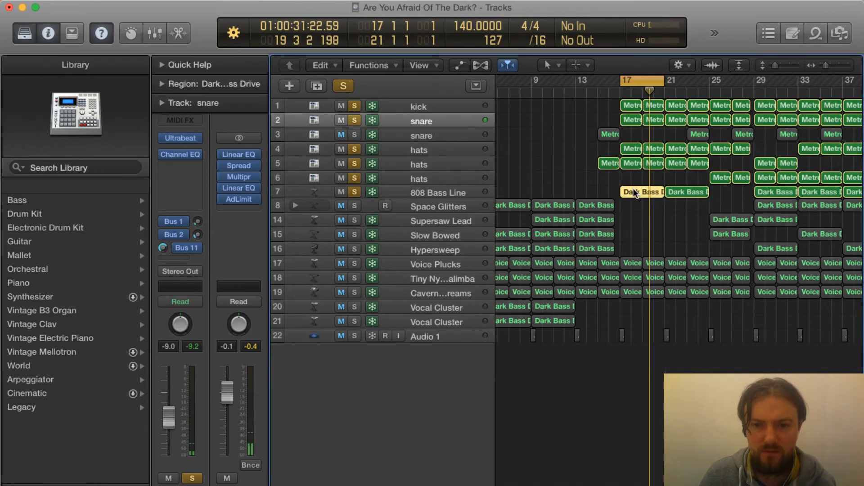
pyautogui.hscroll(-10, 525, 350)
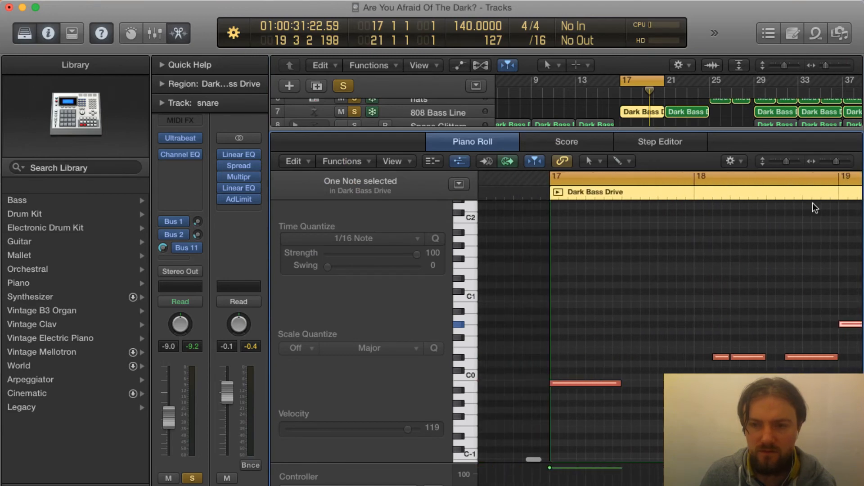
pyautogui.moveTo(835, 162); pyautogui.dragTo(831, 161)
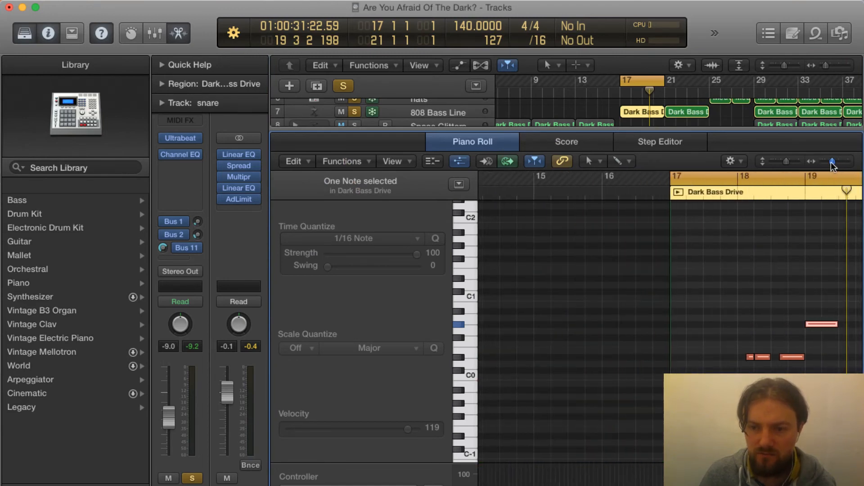
pyautogui.hscroll(5, 721, 355)
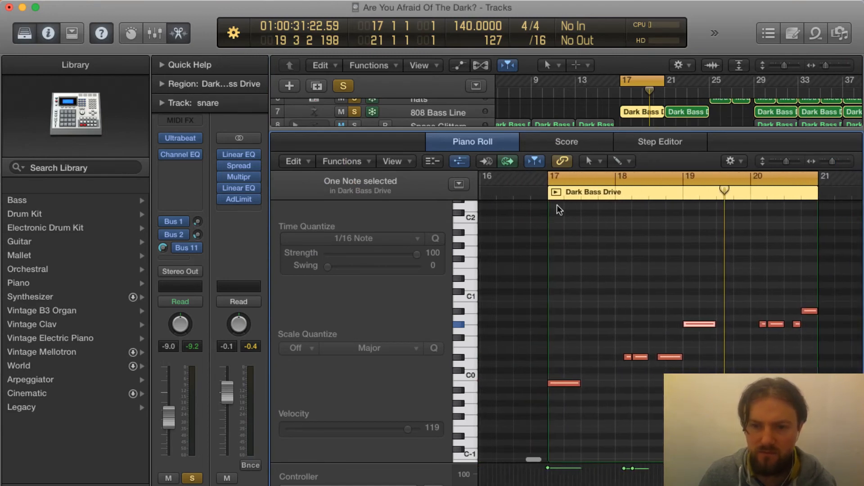
pyautogui.click(542, 212)
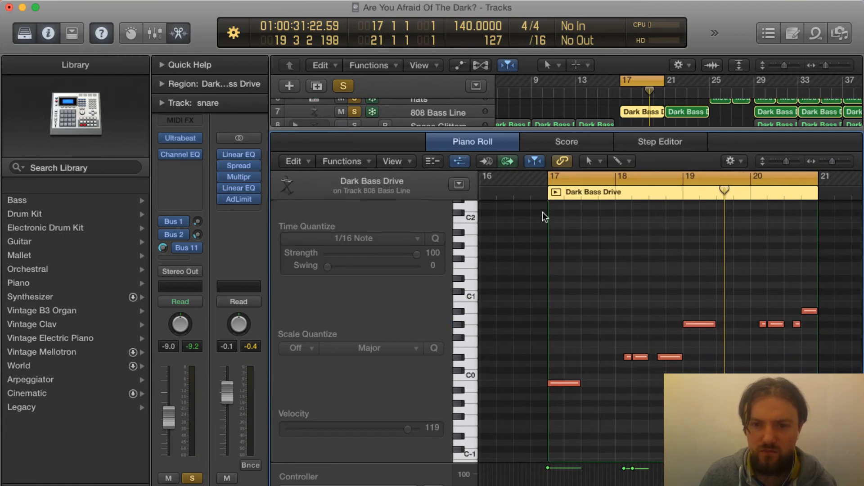
# Step: Loop the soloed drums and 808 bass while examining the bass notes, and return to the full track arrangement
pyautogui.press('space')
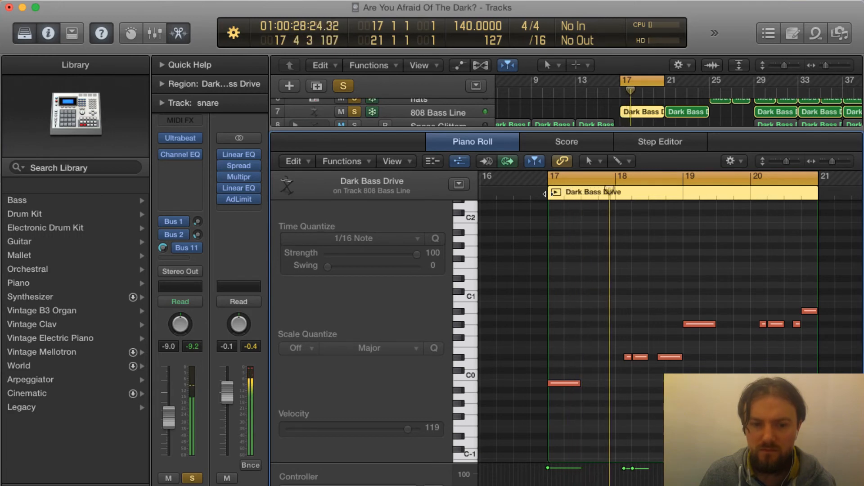
pyautogui.scroll(-4, 607, 332)
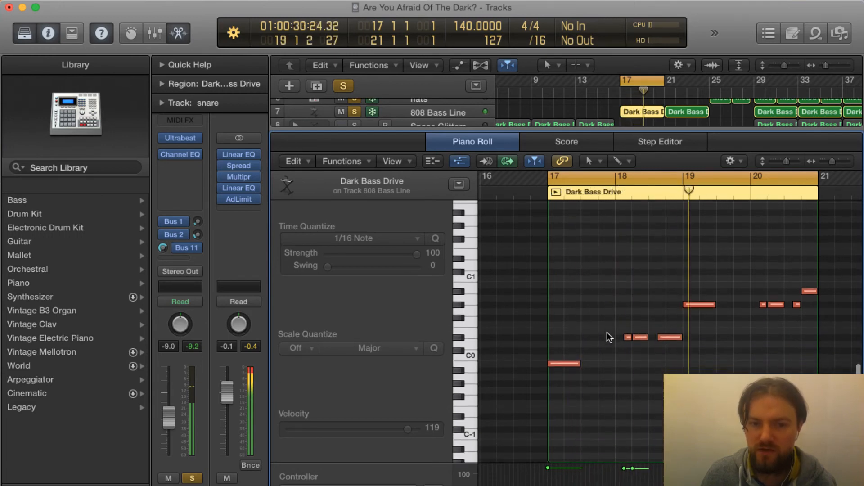
pyautogui.scroll(5, 606, 332)
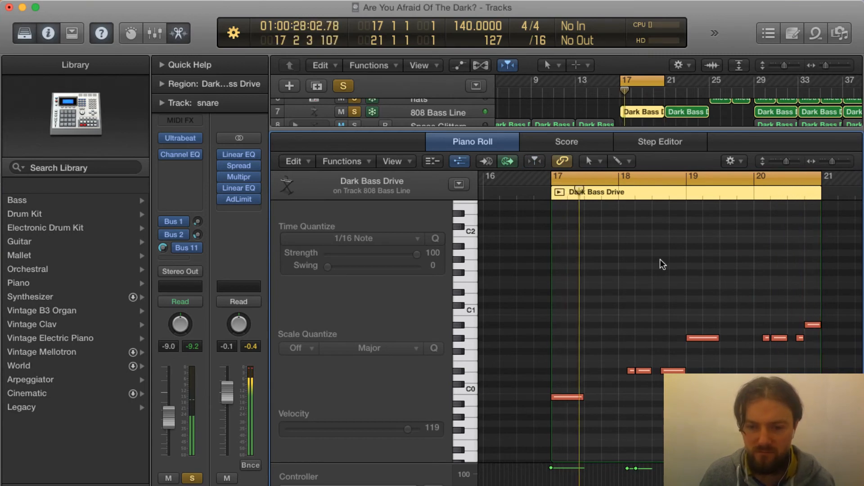
pyautogui.press('x')
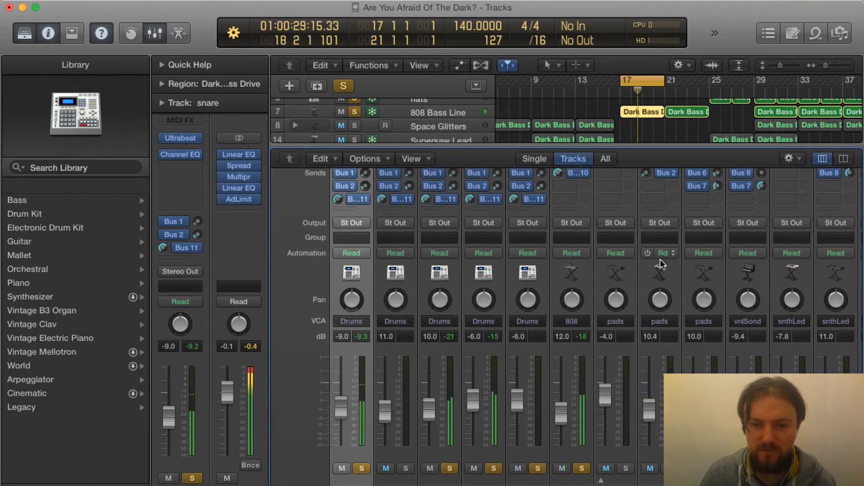
pyautogui.press('x')
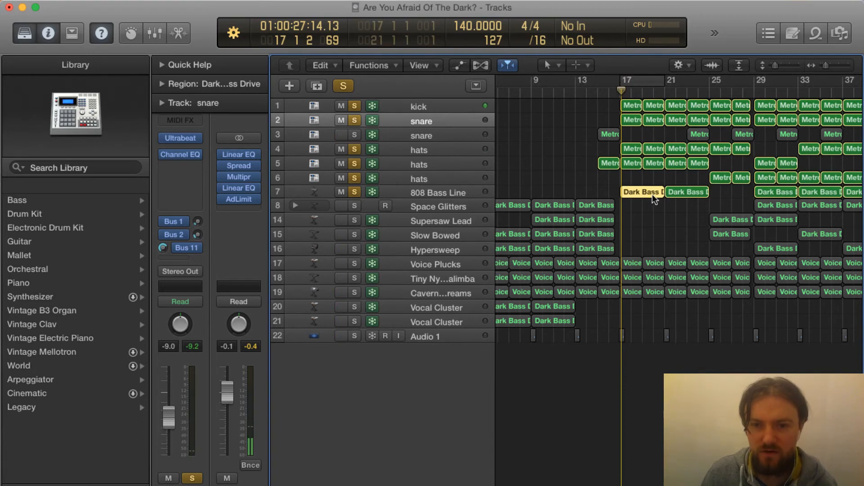
# Step: Open the 808 Bass Line's bar 17 region, examine the controller curve beneath its notes, and return to the full track arrangement
pyautogui.doubleClick(641, 192)
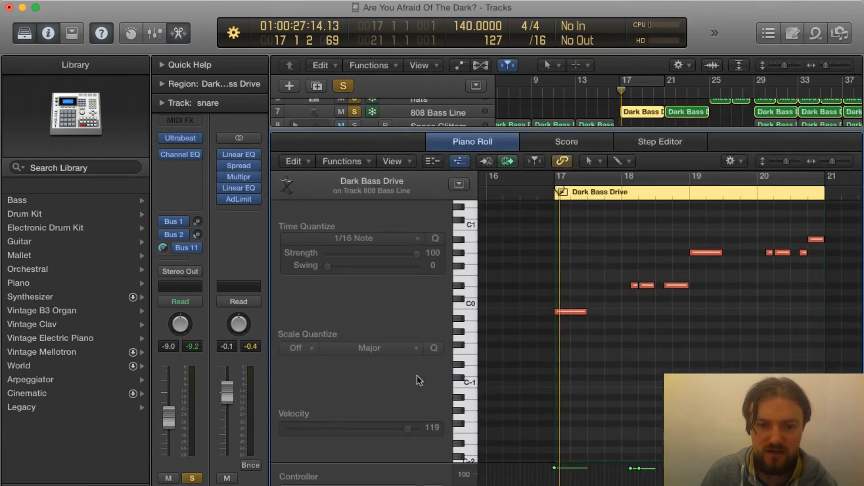
pyautogui.click(333, 484)
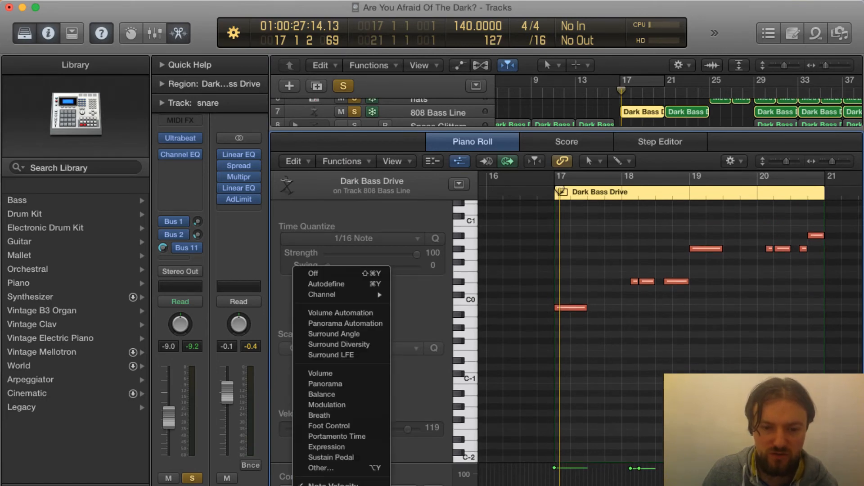
pyautogui.click(545, 381)
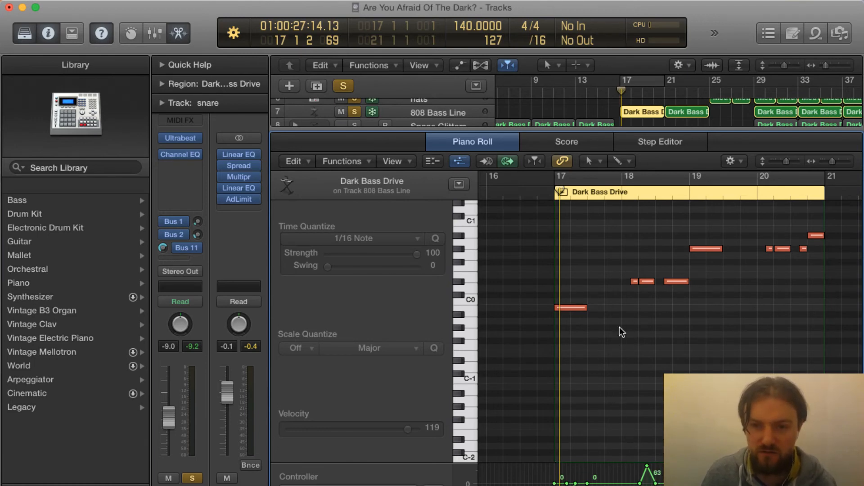
pyautogui.press('x')
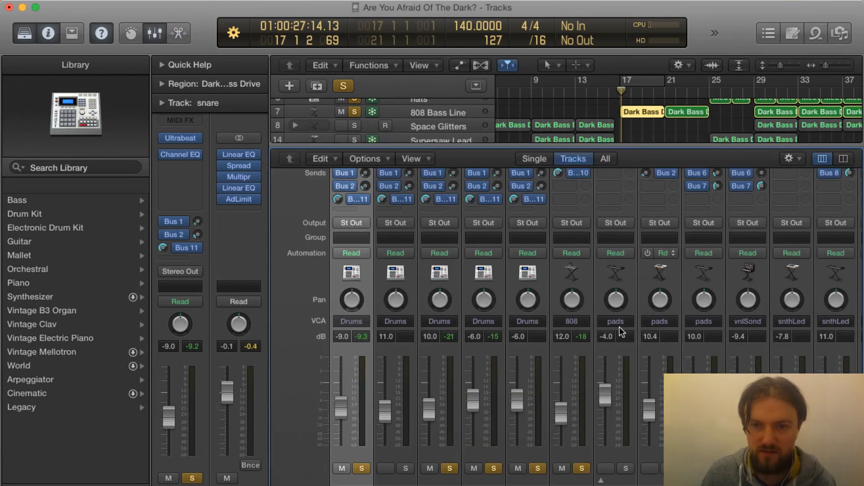
pyautogui.press('x')
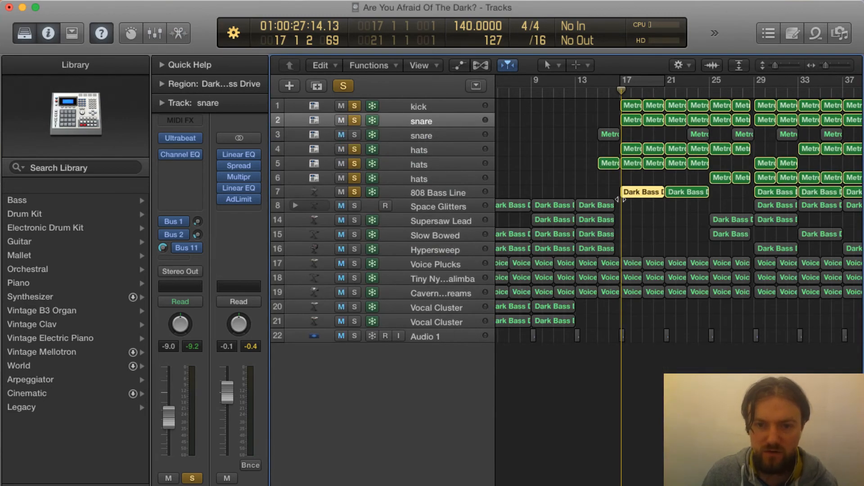
# Step: Duplicate the 808 Bass Line track and copy its bar 17 region onto the new track
pyautogui.click(420, 195)
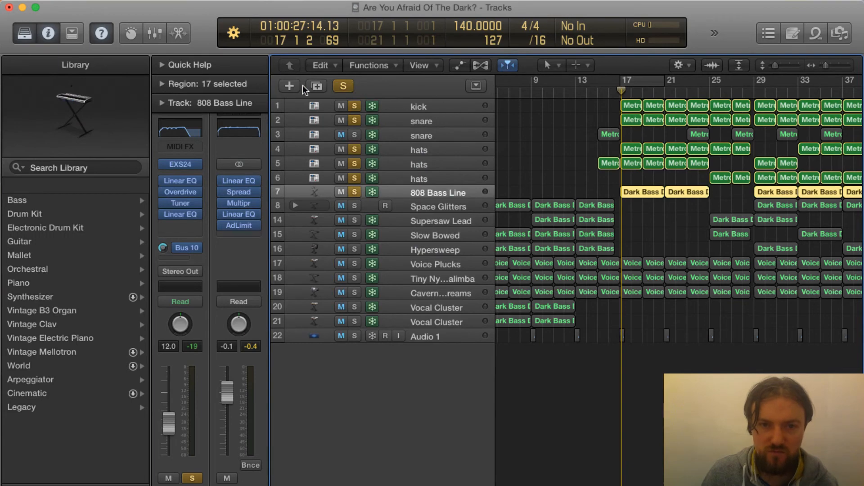
pyautogui.click(317, 86)
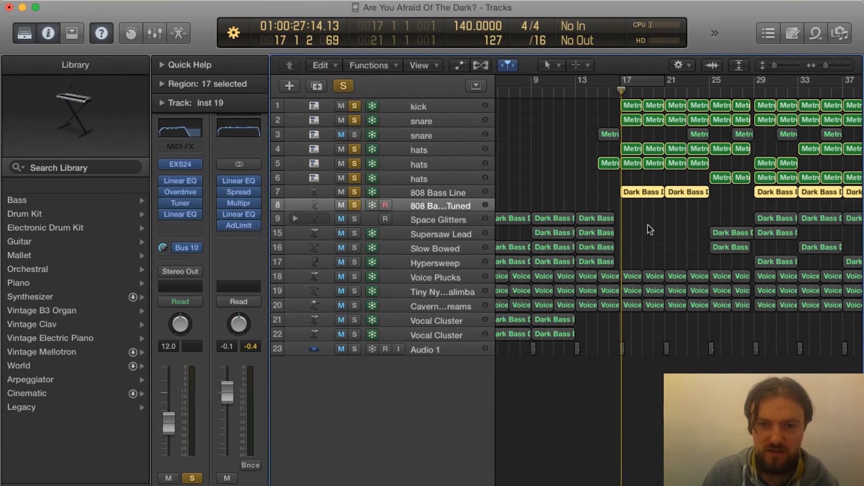
pyautogui.click(648, 209)
pyautogui.moveTo(643, 193)
pyautogui.mouseDown()
pyautogui.moveTo(649, 226)
pyautogui.moveTo(642, 207)
pyautogui.mouseUp()
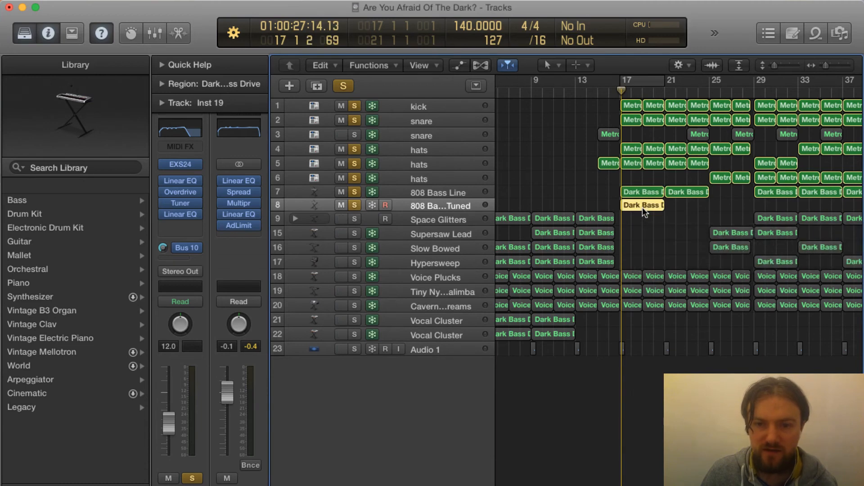
# Step: Flatten the controller curve's peak near bar 18 to 3 in the copied bass region, and return to the arrangement
pyautogui.doubleClick(642, 207)
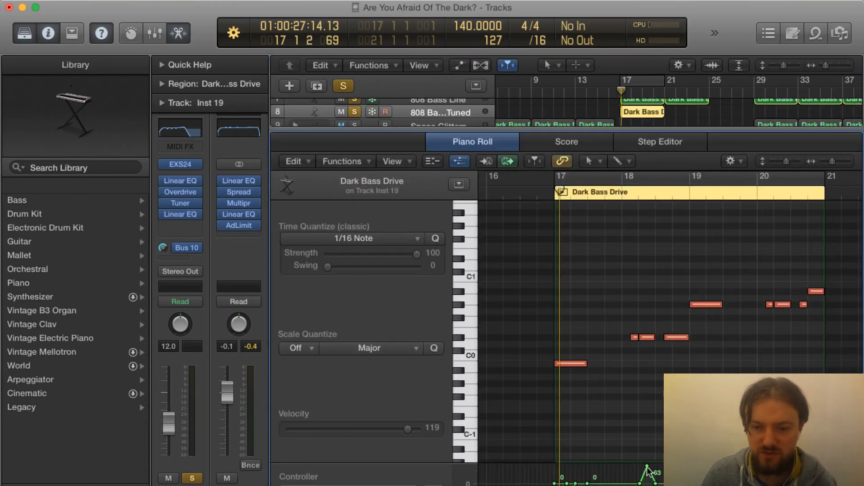
pyautogui.moveTo(647, 468); pyautogui.dragTo(647, 482)
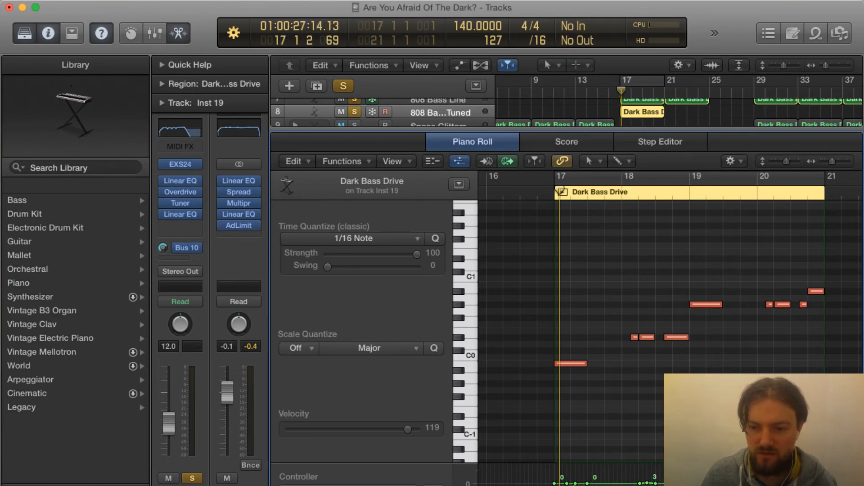
pyautogui.click(780, 477)
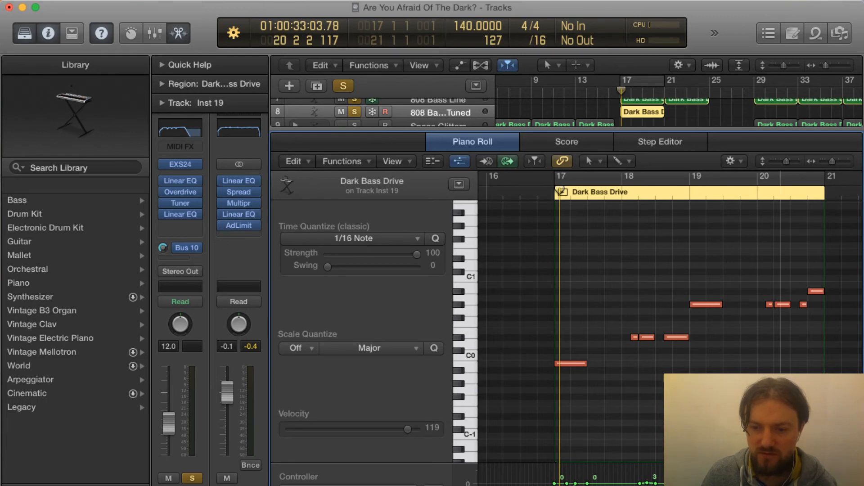
pyautogui.press('x')
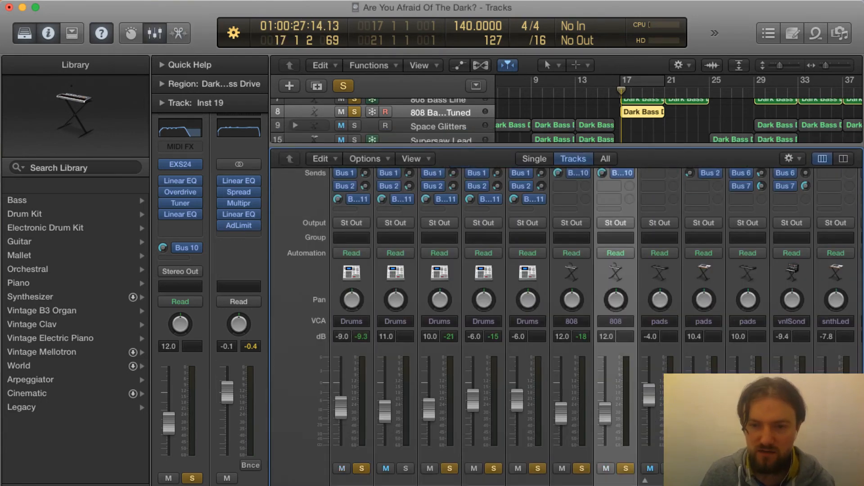
pyautogui.press('x')
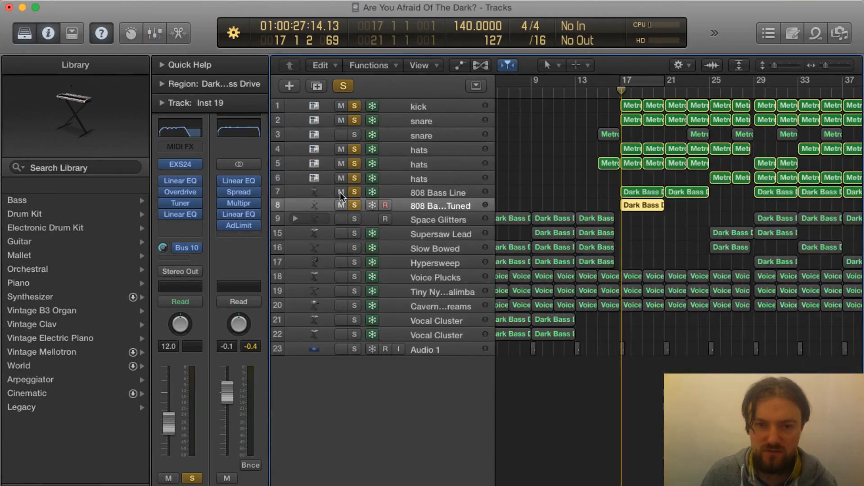
# Step: Take the original 808 Bass Line out of the solo and play the drums with the duplicate bass from bar 17
pyautogui.click(355, 192)
pyautogui.press('space')
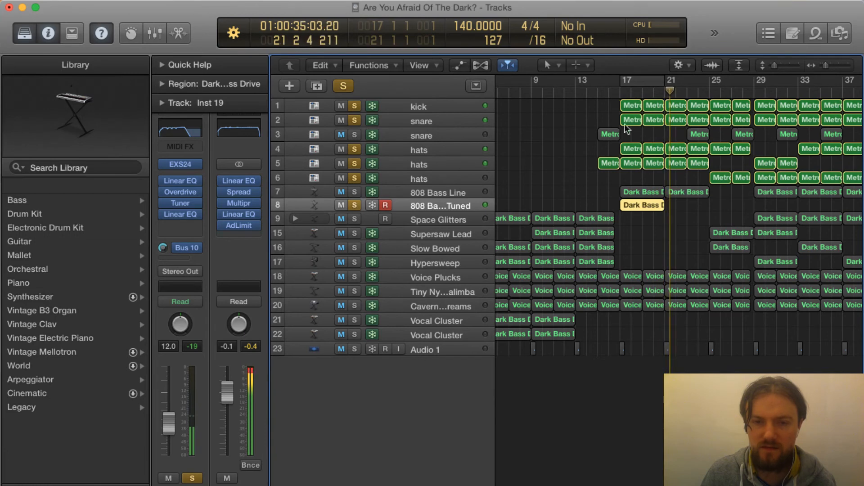
pyautogui.click(621, 92)
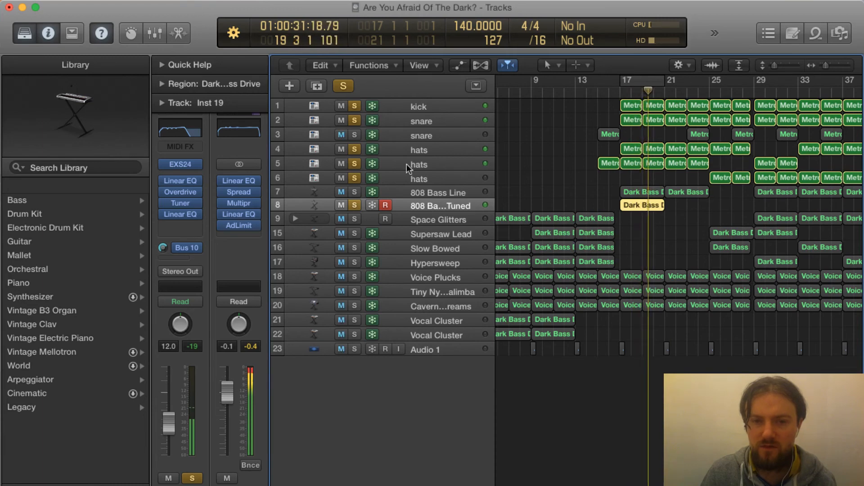
# Step: Show the duplicate bass track's Overdrive and compare playback from bar 17 with that track out of the solo and back in
pyautogui.click(354, 204)
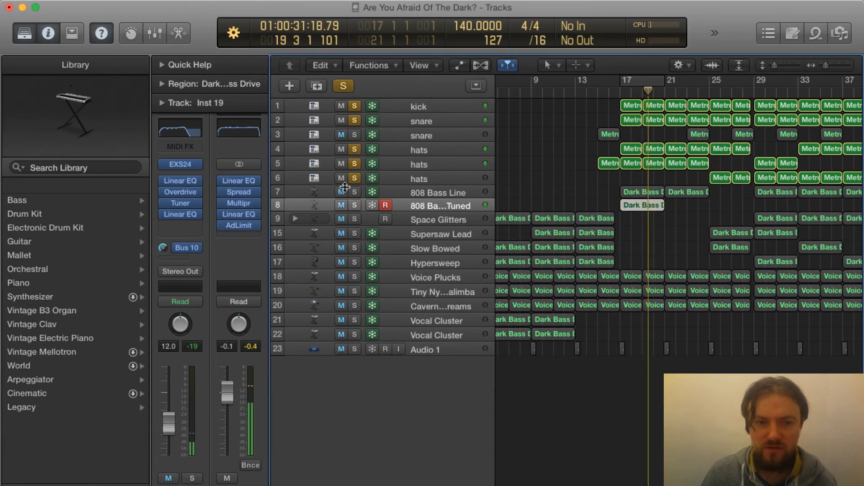
pyautogui.click(181, 192)
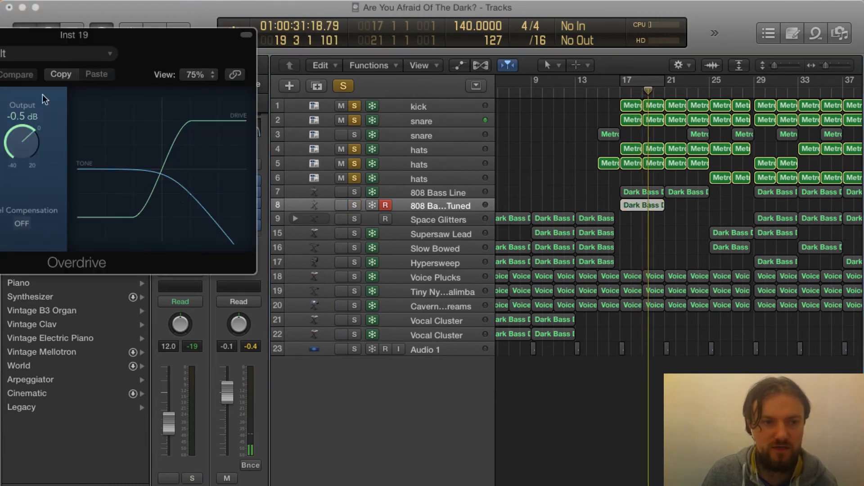
pyautogui.click(627, 92)
pyautogui.press('space')
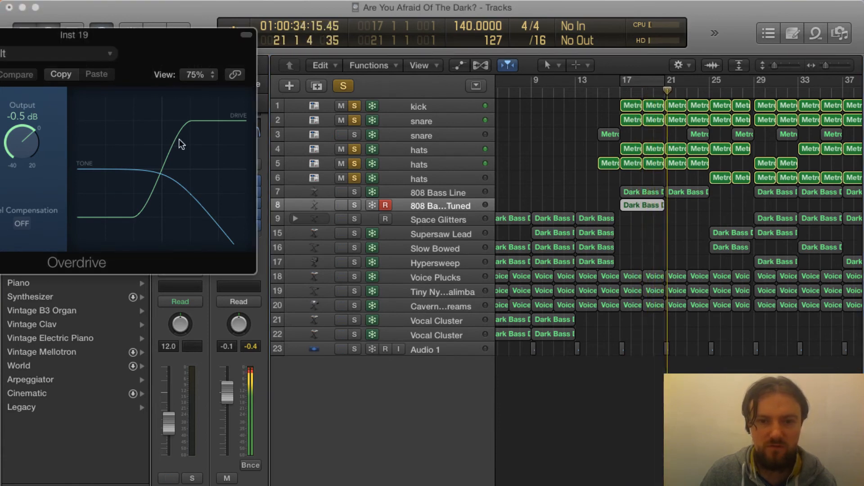
pyautogui.click(354, 205)
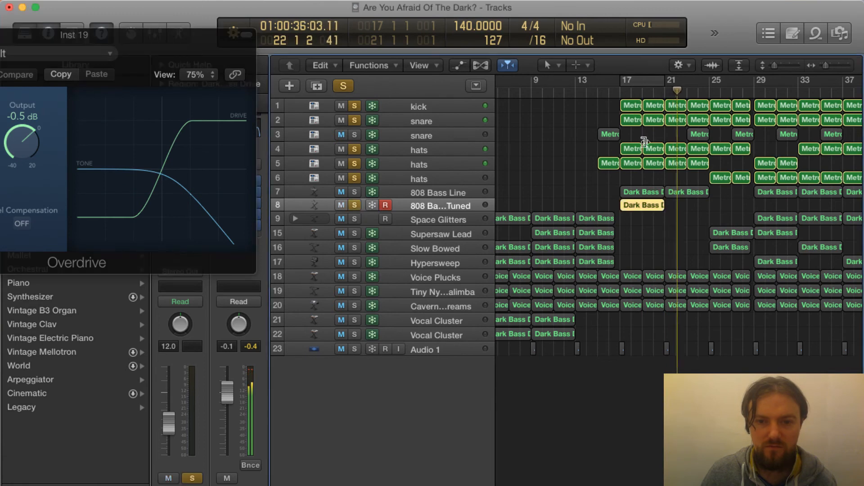
pyautogui.click(619, 91)
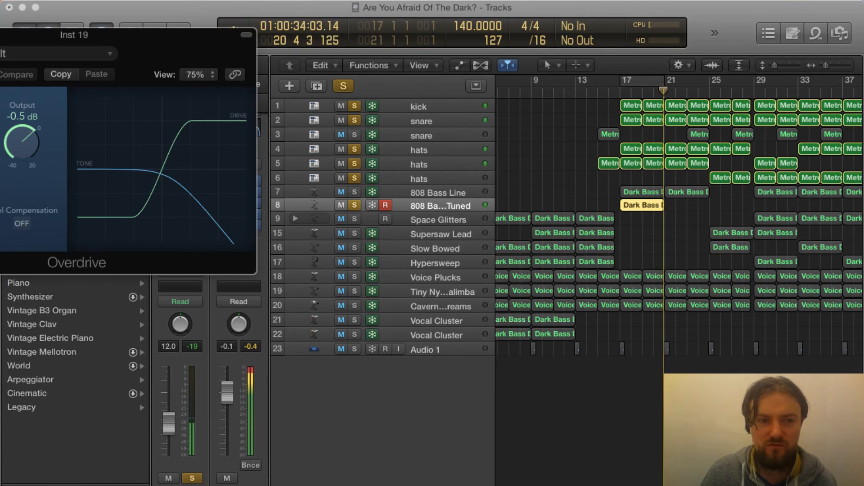
# Step: Close the Overdrive and inspect the duplicate bass track's Linear Phase EQ curve
pyautogui.press('super+w')
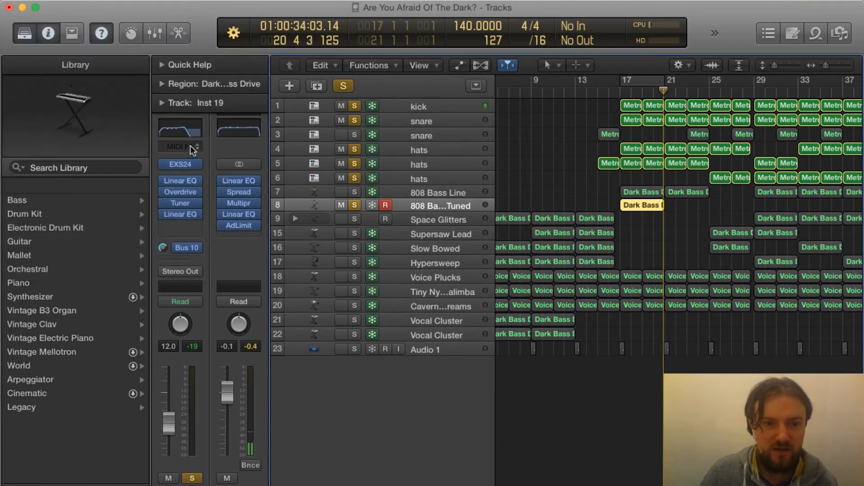
pyautogui.click(189, 131)
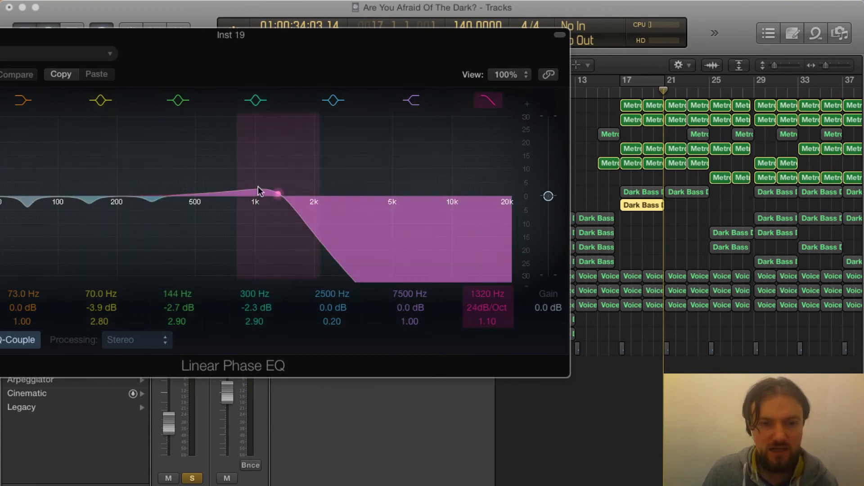
pyautogui.press('super+w')
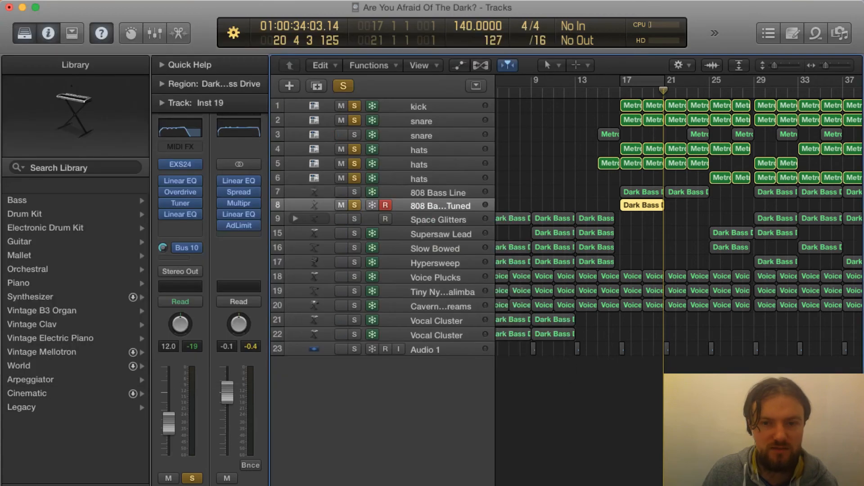
# Step: Switch the solo from the duplicate bass track back to the 808 Bass Line and delete the copied region
pyautogui.click(355, 205)
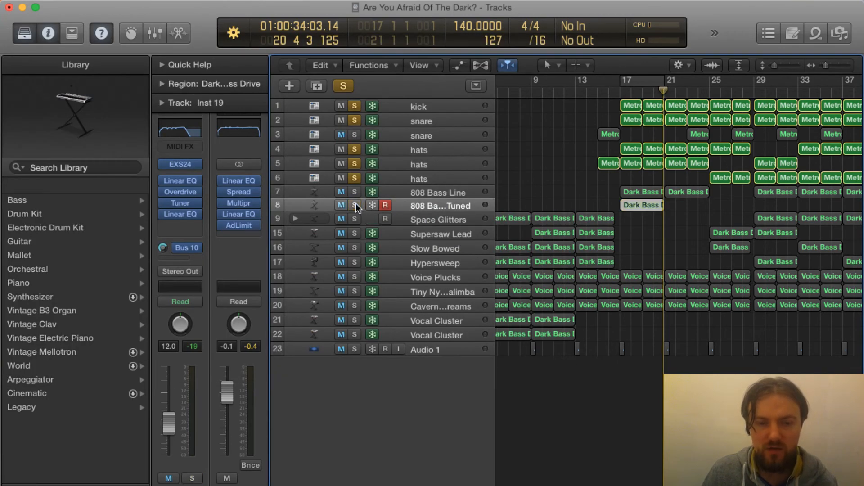
pyautogui.click(355, 192)
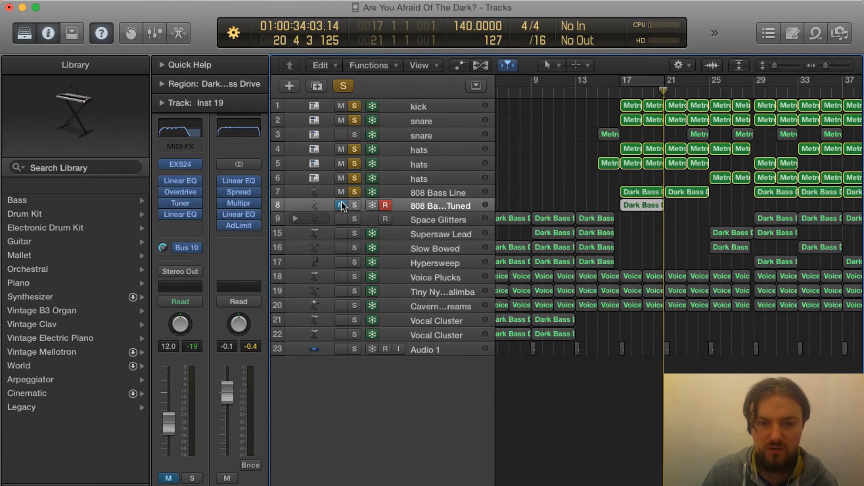
pyautogui.press('Delete')
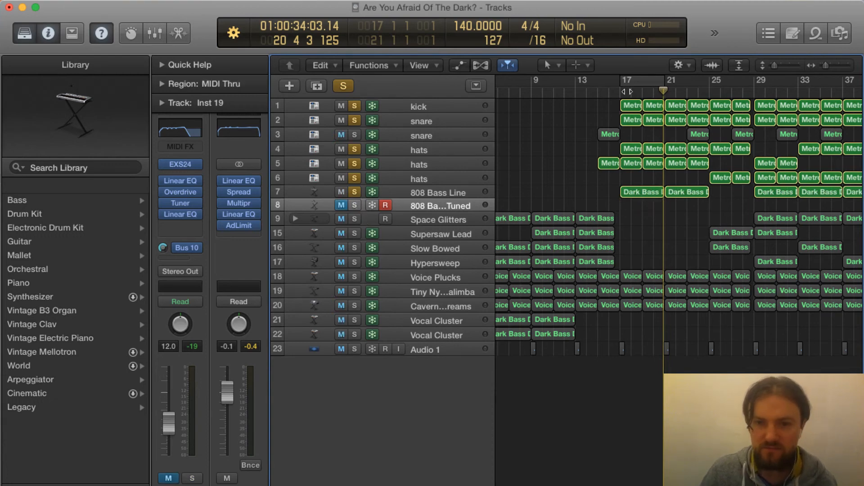
# Step: Play the soloed beat from bar 17 and add the track 3 snare to the solo
pyautogui.doubleClick(623, 92)
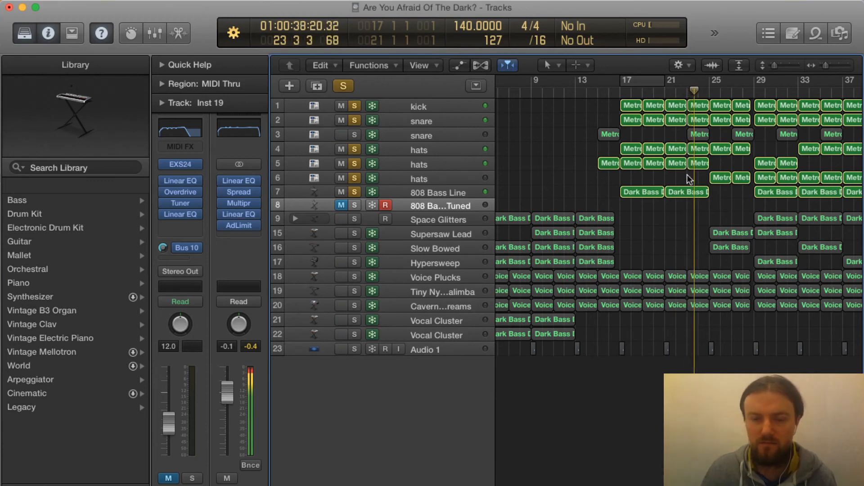
pyautogui.click(353, 136)
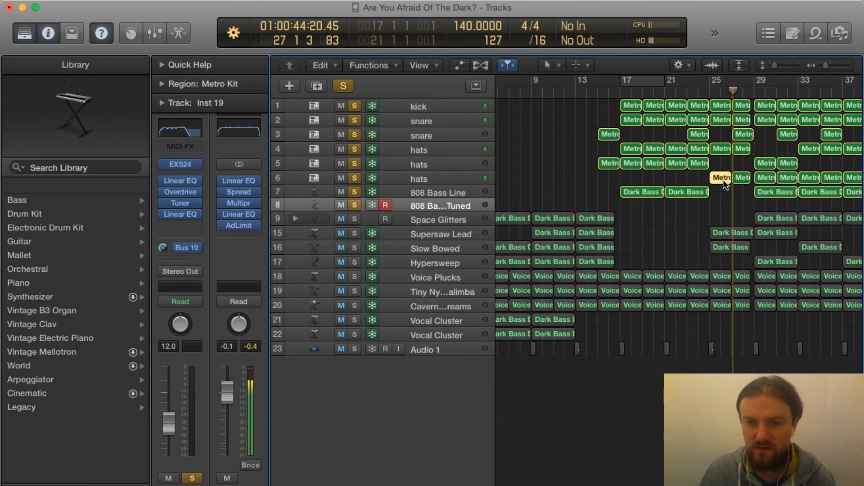
# Step: Examine the track 6 hats' bar 25 region in the Piano Roll while playing from bar 25, and return to the arrangement
pyautogui.doubleClick(724, 180)
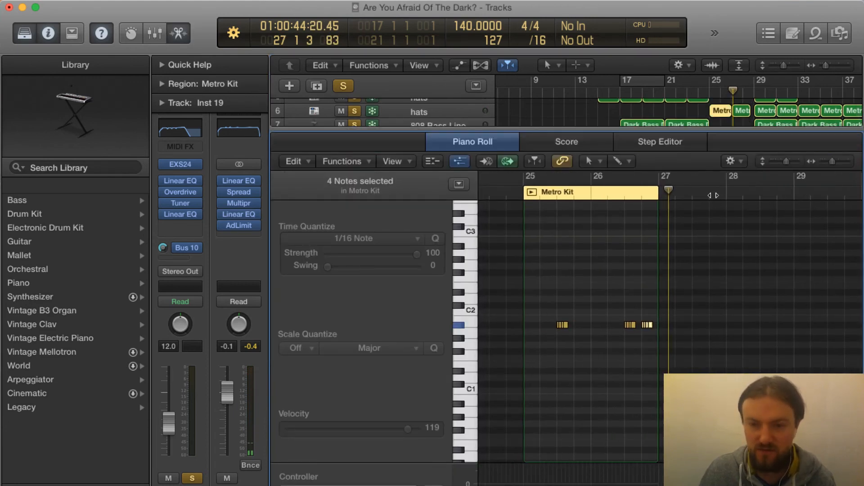
pyautogui.moveTo(831, 162); pyautogui.dragTo(836, 163)
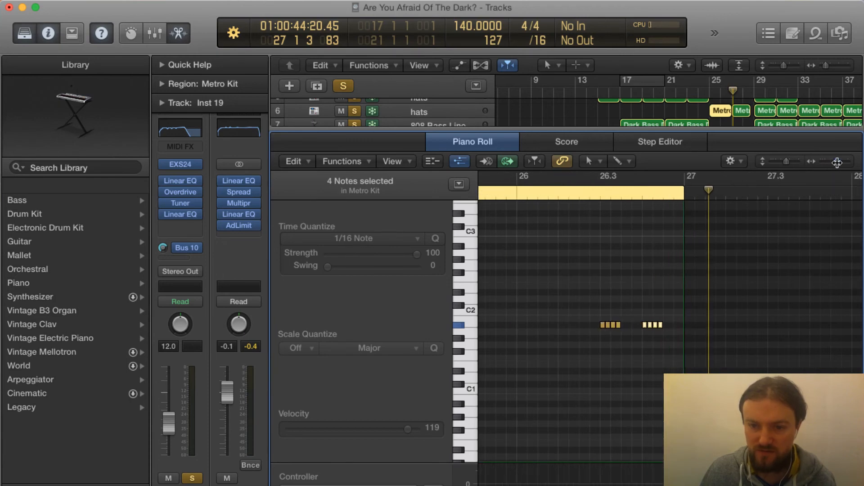
pyautogui.click(712, 90)
pyautogui.press('space')
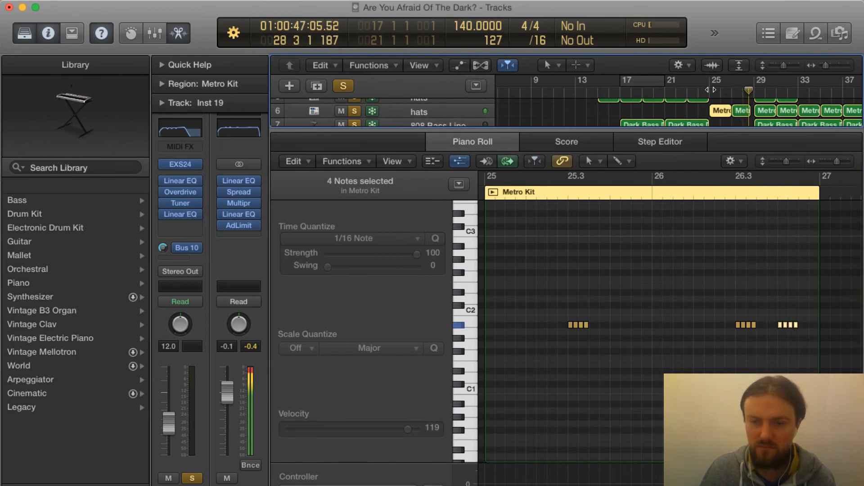
pyautogui.press('x')
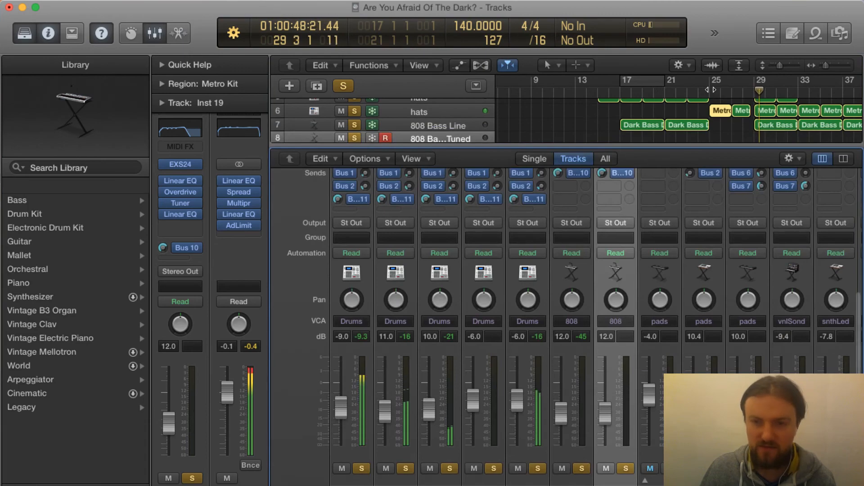
pyautogui.press('x')
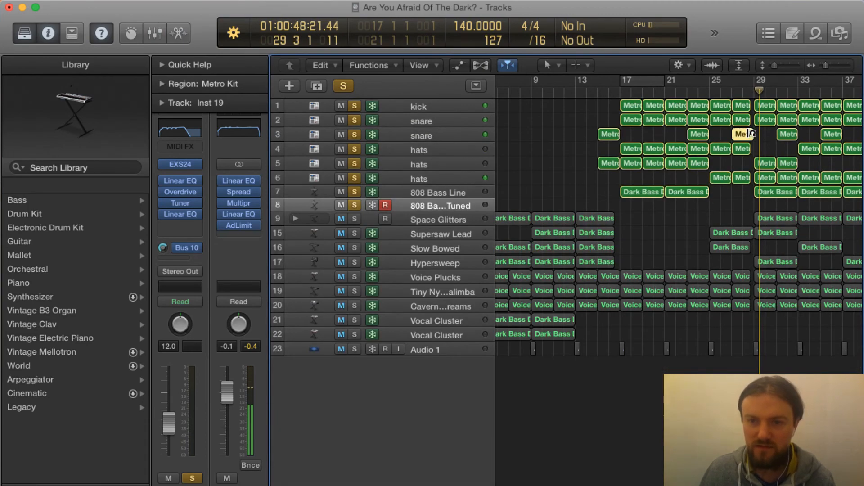
# Step: Examine the track 3 snare's bar 27 region in the Piano Roll and return to the full track arrangement
pyautogui.doubleClick(743, 133)
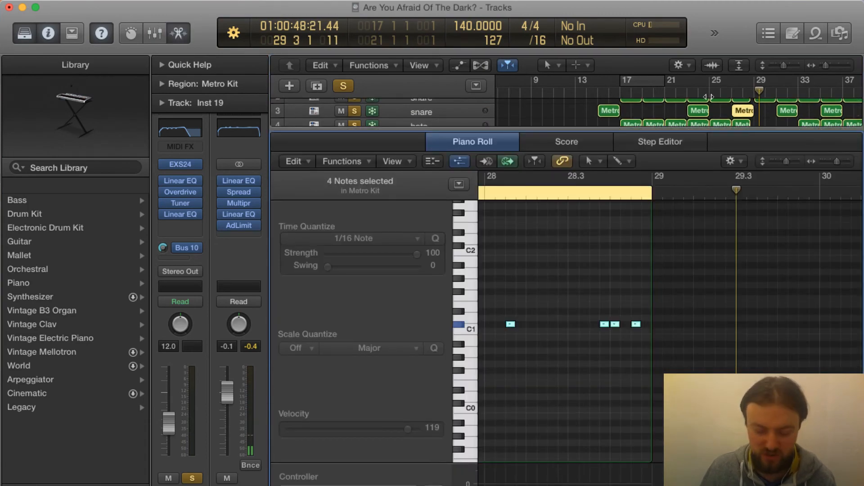
pyautogui.press('x')
pyautogui.press('x')
pyautogui.press('x')
pyautogui.press('x')
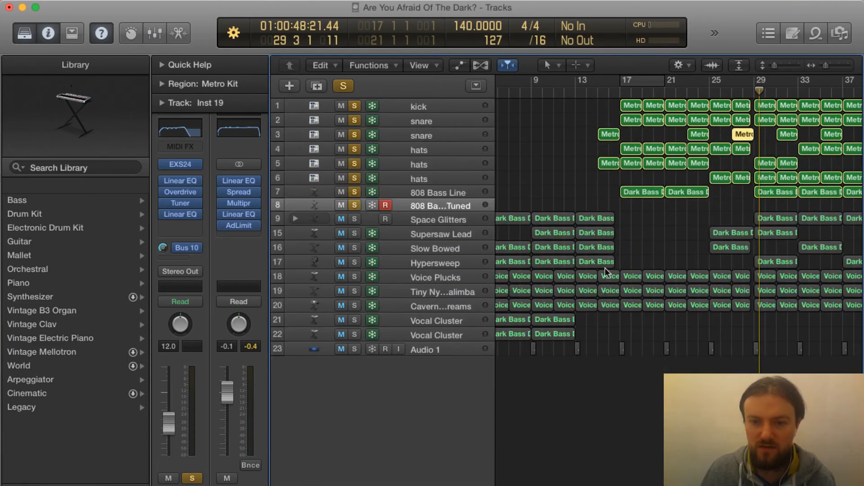
# Step: Add the Space Glitters stack and tracks 15 through 22, Supersaw Lead to Vocal Cluster, to the solo
pyautogui.moveTo(354, 334); pyautogui.dragTo(355, 234)
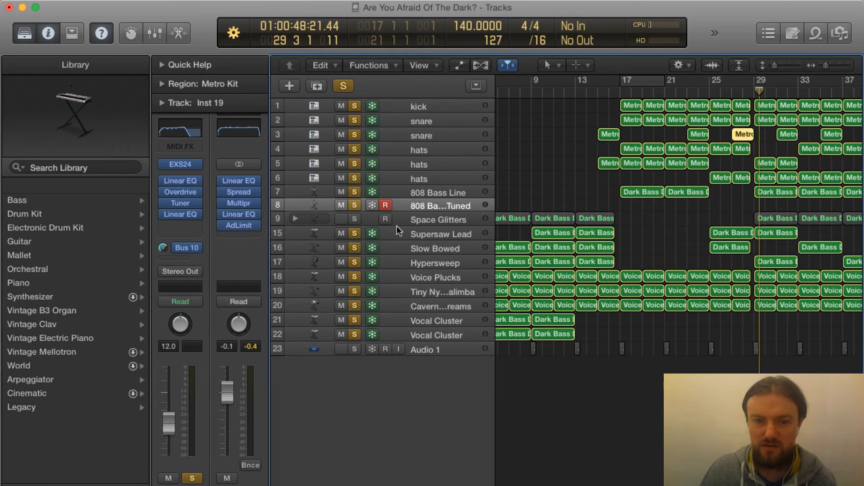
pyautogui.click(355, 216)
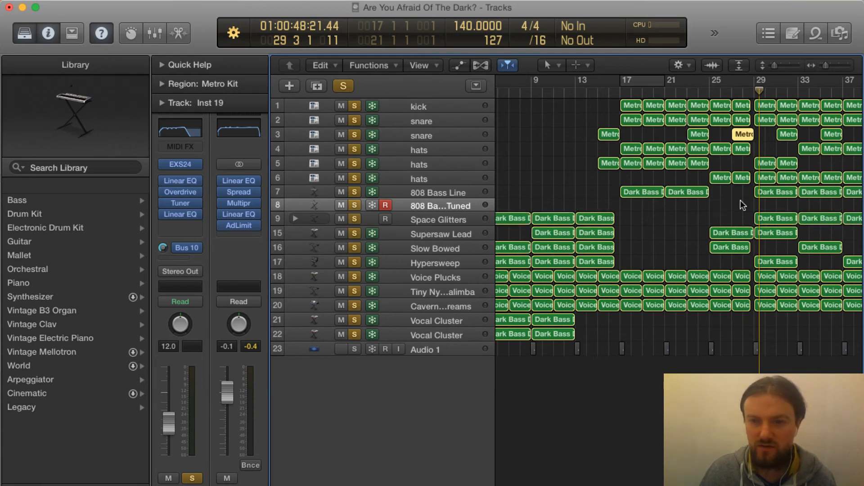
# Step: Play the fuller arrangement from about bar 25 and replay it from bar 29
pyautogui.hscroll(8, 743, 205)
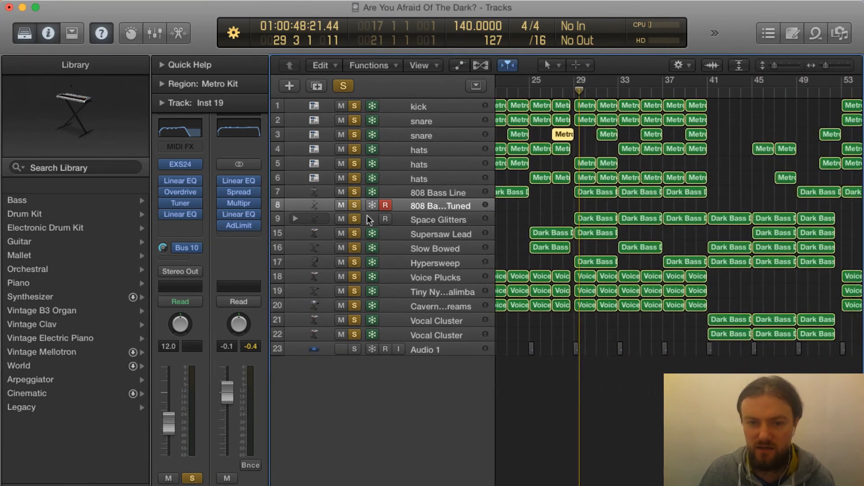
pyautogui.hscroll(-2, 585, 181)
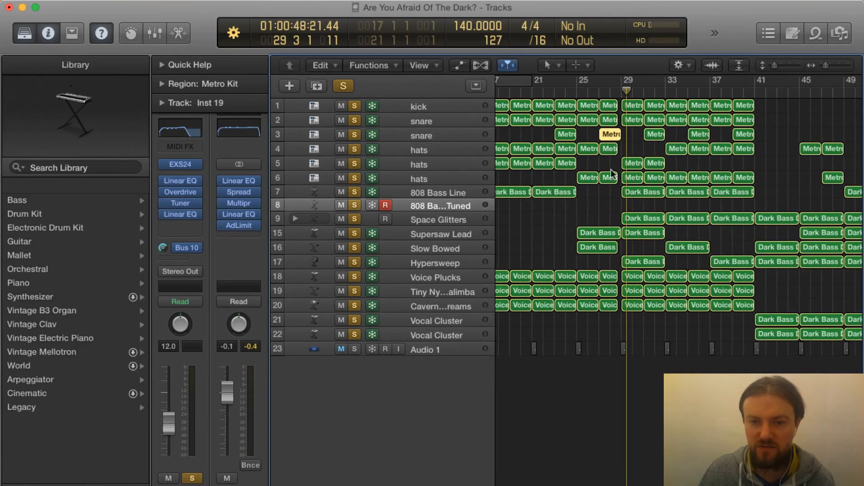
pyautogui.click(576, 89)
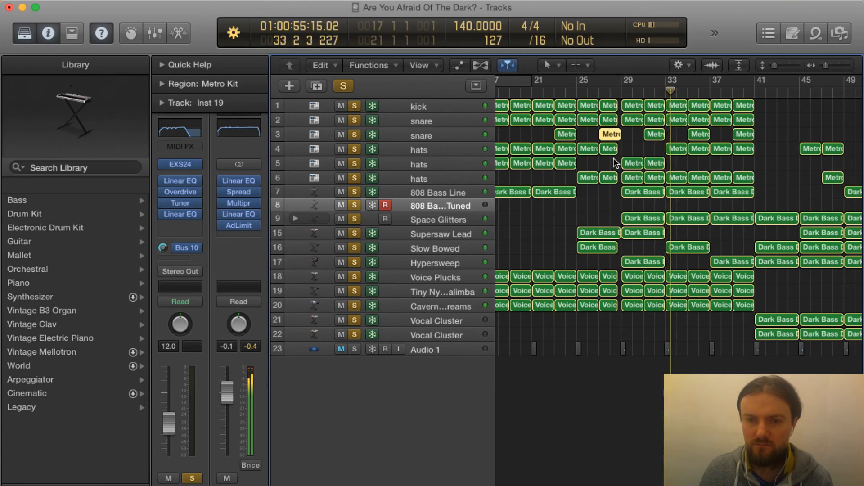
pyautogui.hscroll(-2, 698, 204)
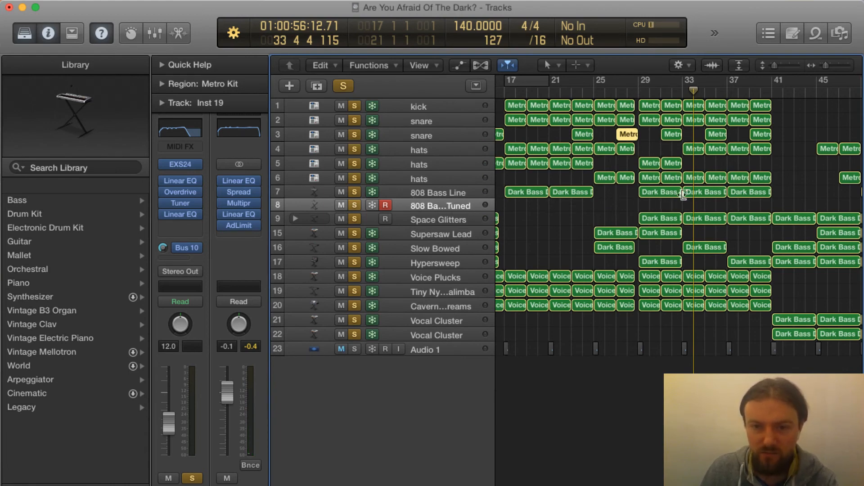
pyautogui.click(641, 87)
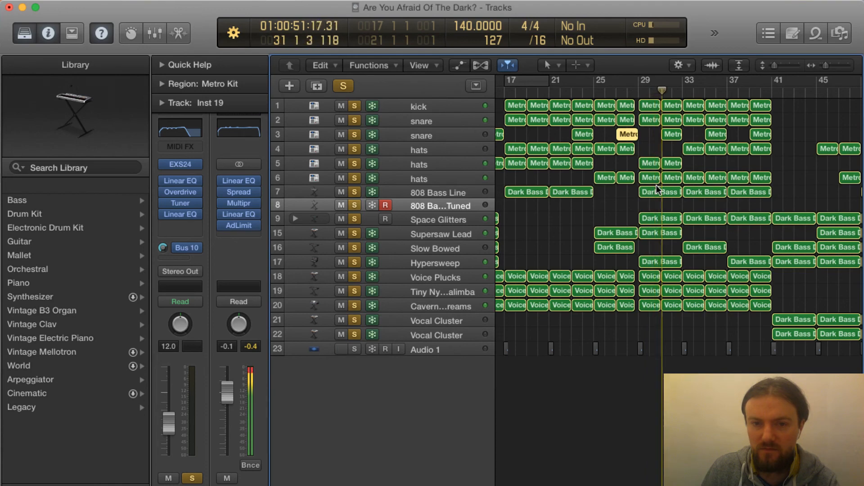
# Step: Examine the notes at the end of the 808 Bass Line's bar 29 region in the Piano Roll and return to the arrangement
pyautogui.click(658, 193)
pyautogui.doubleClick(657, 193)
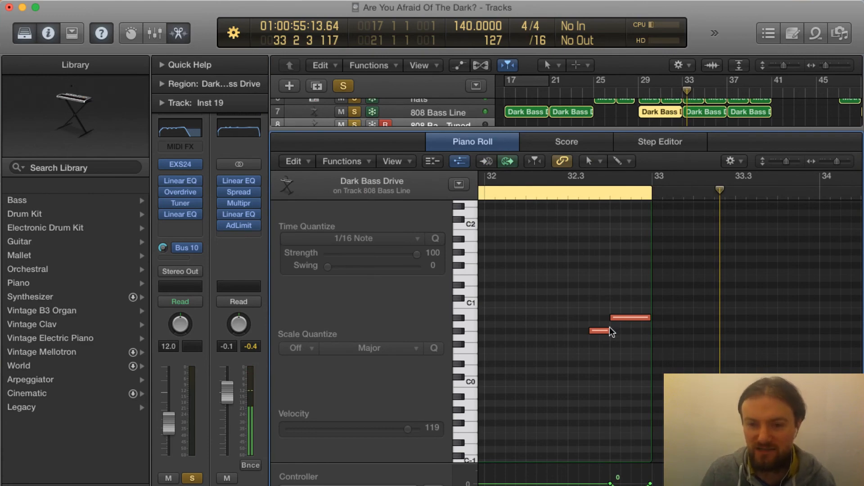
pyautogui.hscroll(-3, 609, 326)
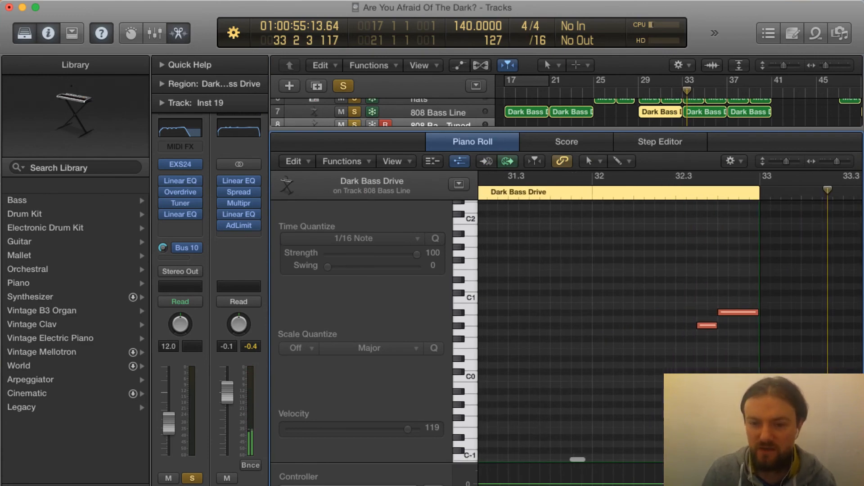
pyautogui.scroll(-2, 706, 468)
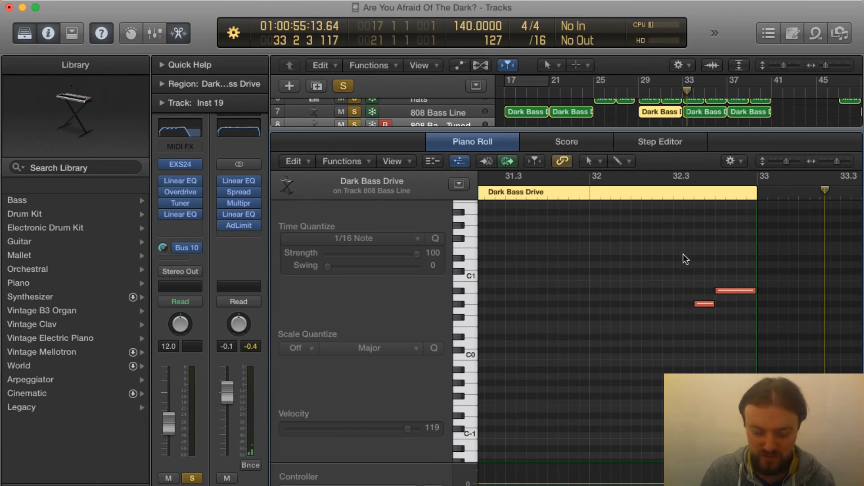
pyautogui.press('x')
pyautogui.press('x')
pyautogui.press('x')
pyautogui.press('x')
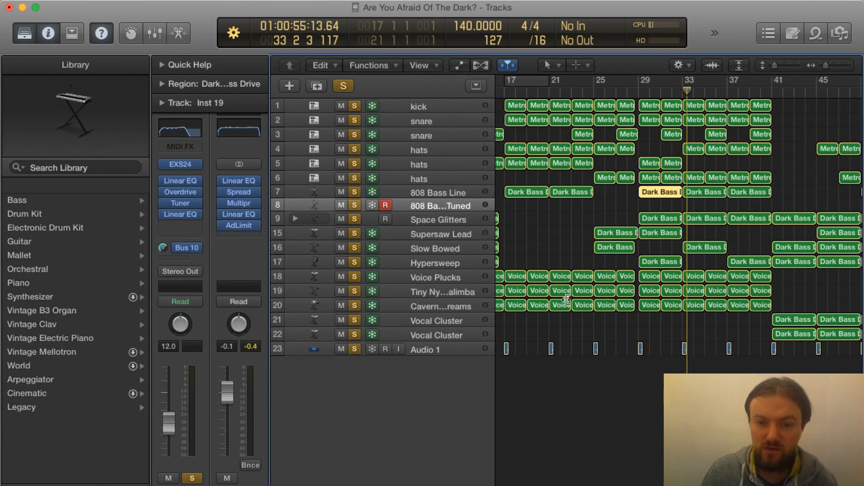
# Step: Listen to the breakdown from about bar 41 and set the cycle range to bars 41 to 57 to replay it
pyautogui.hscroll(8, 741, 122)
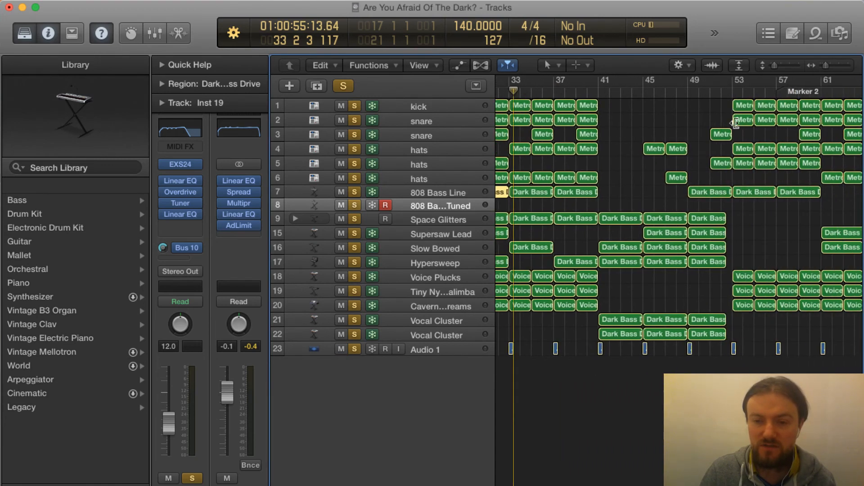
pyautogui.doubleClick(594, 92)
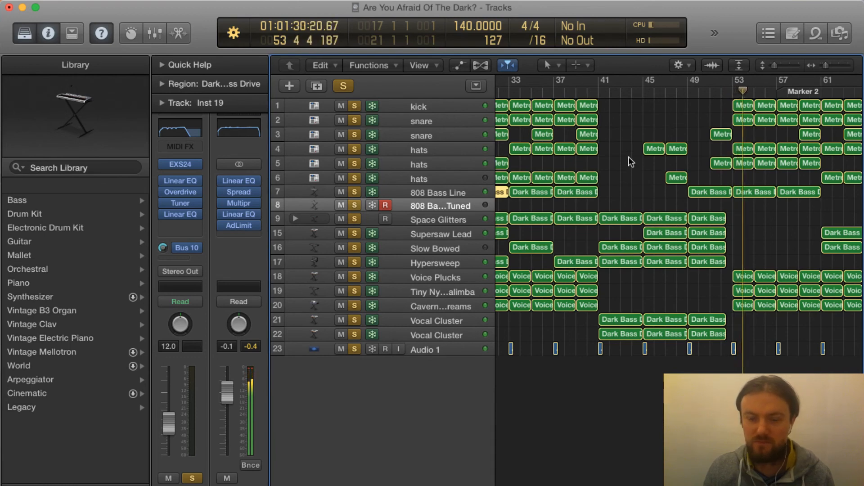
pyautogui.moveTo(600, 80); pyautogui.dragTo(728, 86)
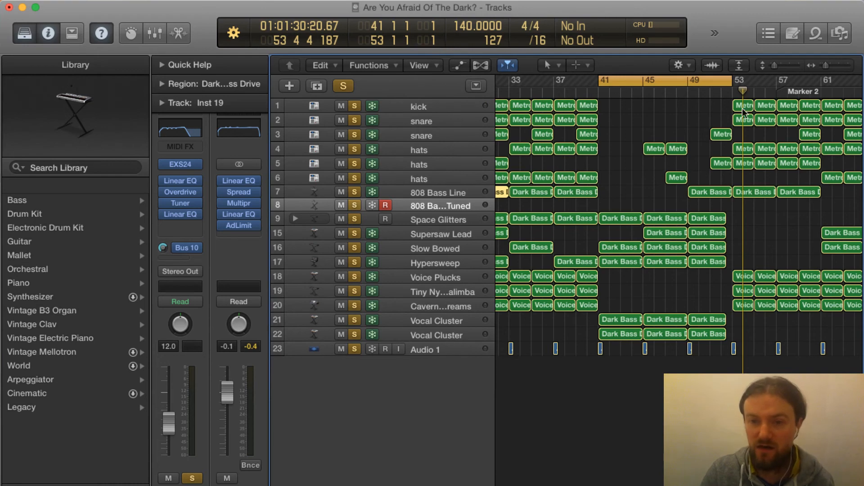
pyautogui.moveTo(734, 81); pyautogui.dragTo(778, 82)
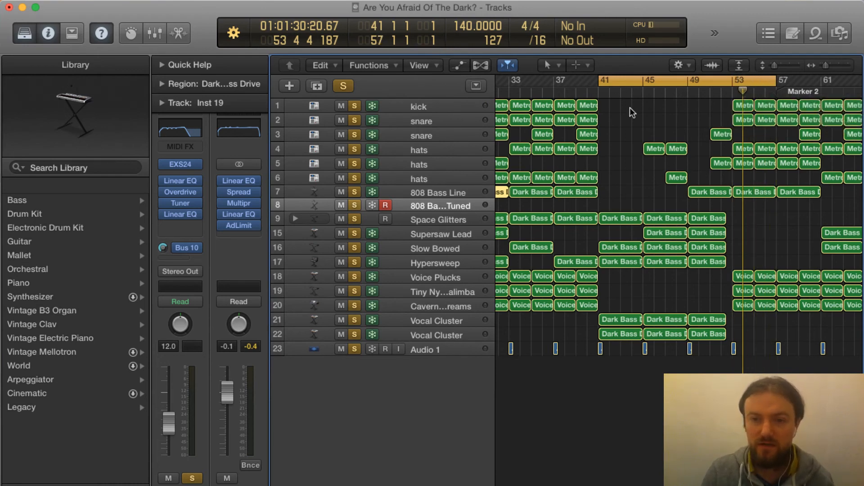
pyautogui.press('space')
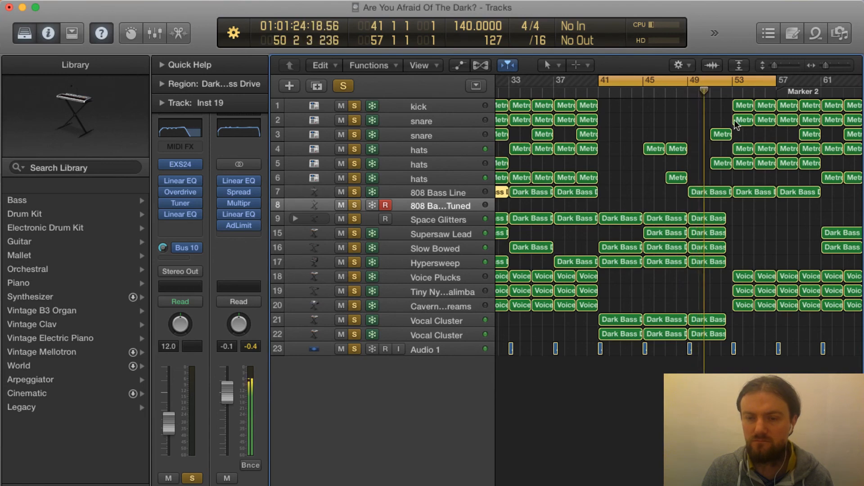
# Step: Extend the cycle range's end to bar 65 during playback and turn cycling off
pyautogui.hscroll(2, 736, 121)
pyautogui.moveTo(751, 82); pyautogui.dragTo(826, 83)
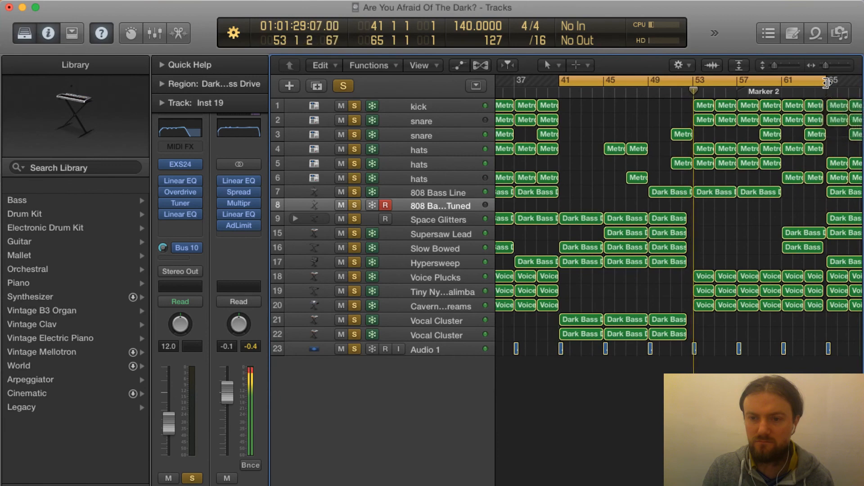
pyautogui.click(764, 82)
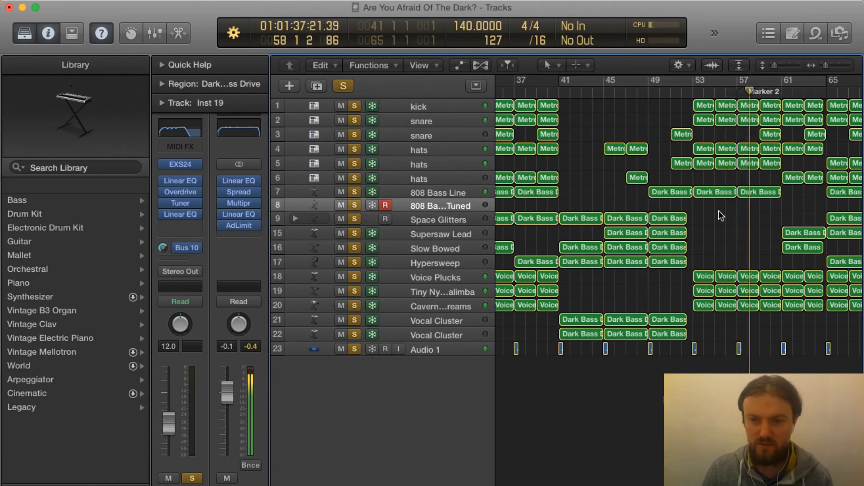
# Step: Review the rest of the arrangement, play the outro from about bar 113, and look back over the earlier sections
pyautogui.press('x')
pyautogui.press('x')
pyautogui.hscroll(5, 718, 212)
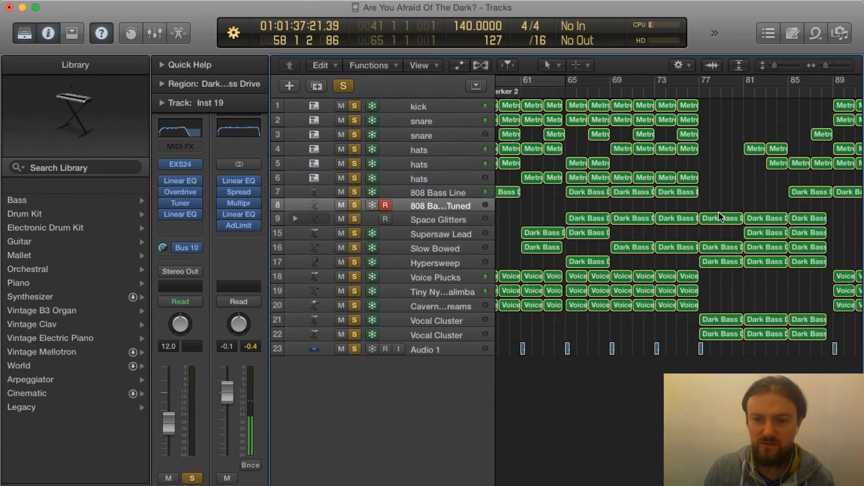
pyautogui.hscroll(6, 718, 212)
pyautogui.hscroll(5, 720, 218)
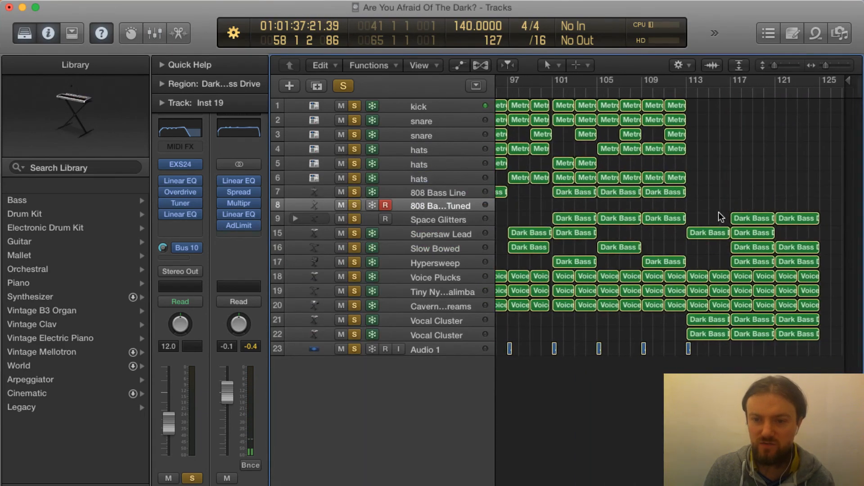
pyautogui.doubleClick(690, 94)
pyautogui.hscroll(-20, 675, 231)
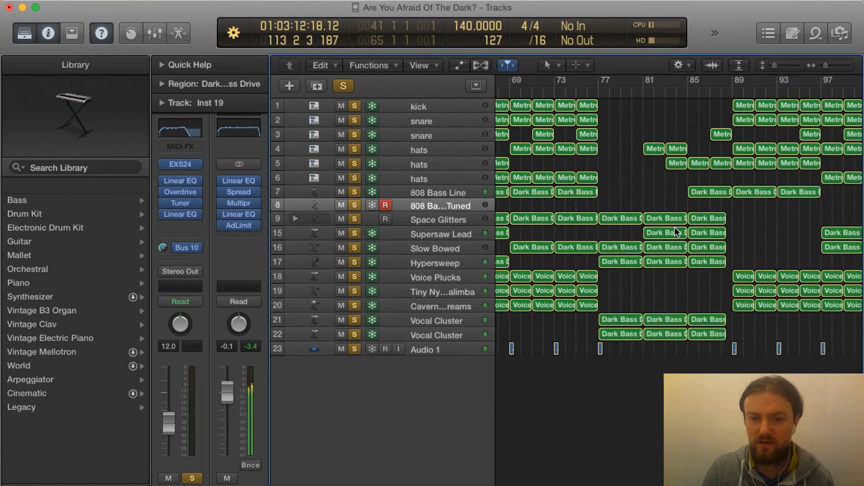
pyautogui.hscroll(-10, 676, 232)
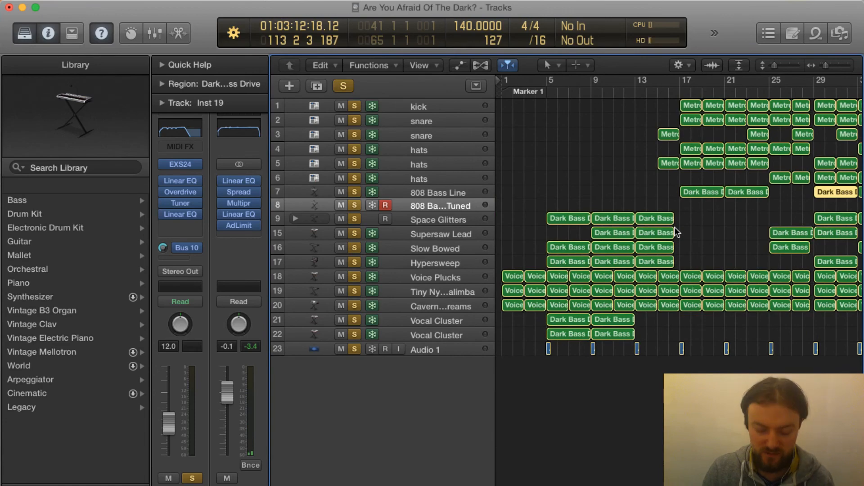
pyautogui.press('x')
pyautogui.press('x')
pyautogui.hscroll(6, 728, 168)
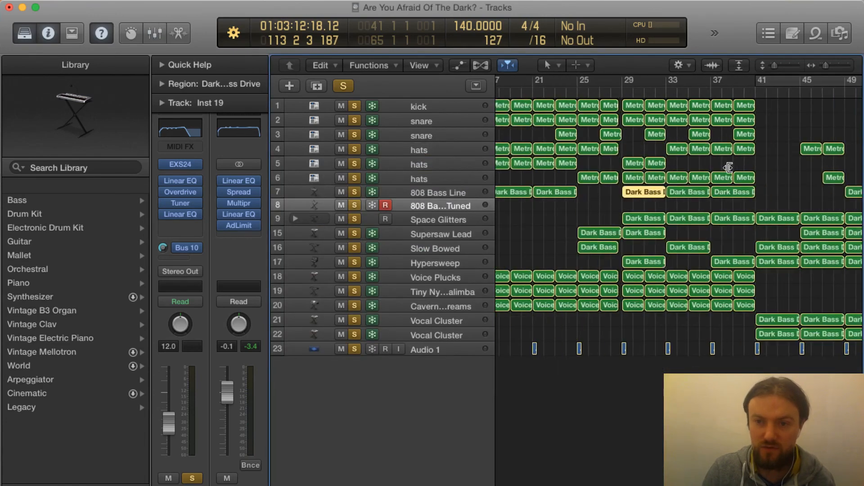
pyautogui.hscroll(8, 728, 167)
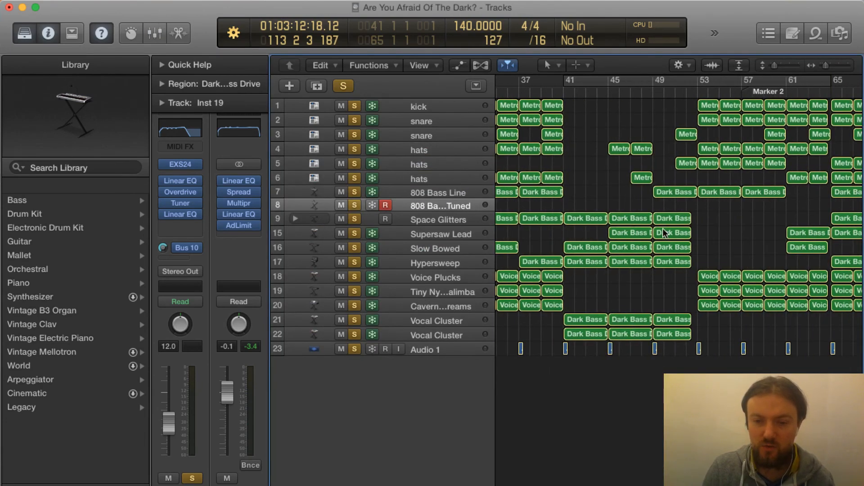
# Step: Open the Mixer below the arrangement and enlarge it upwards
pyautogui.press('x')
pyautogui.press('x')
pyautogui.press('x')
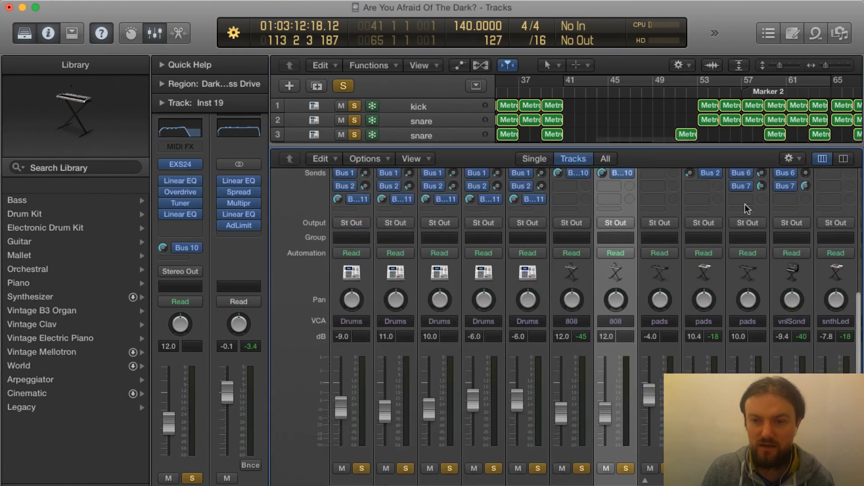
pyautogui.moveTo(684, 146); pyautogui.dragTo(694, 73)
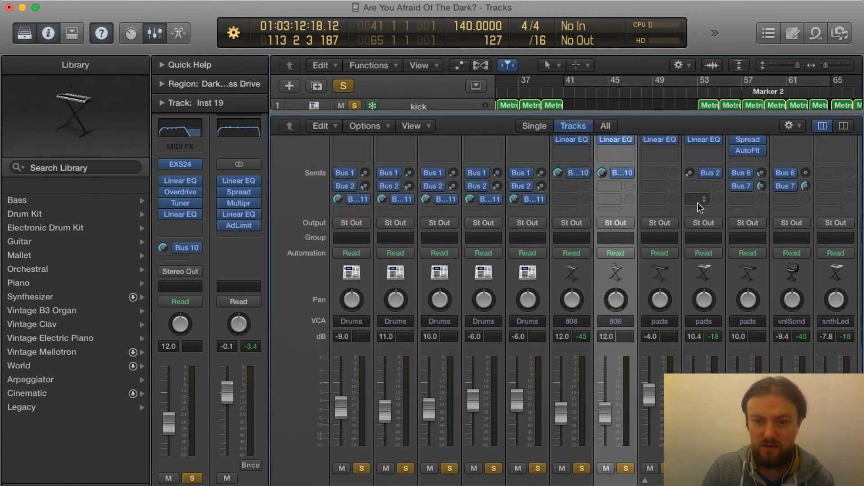
# Step: Examine the inserts, sends and levels across the instrument channels, reverb buses, compressor buses and stereo output in the Mixer
pyautogui.scroll(5, 698, 202)
pyautogui.hscroll(4, 722, 214)
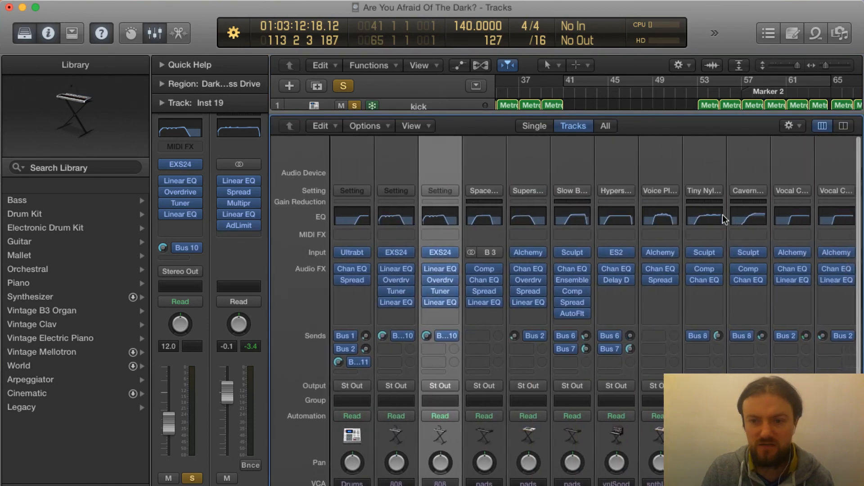
pyautogui.hscroll(10, 722, 214)
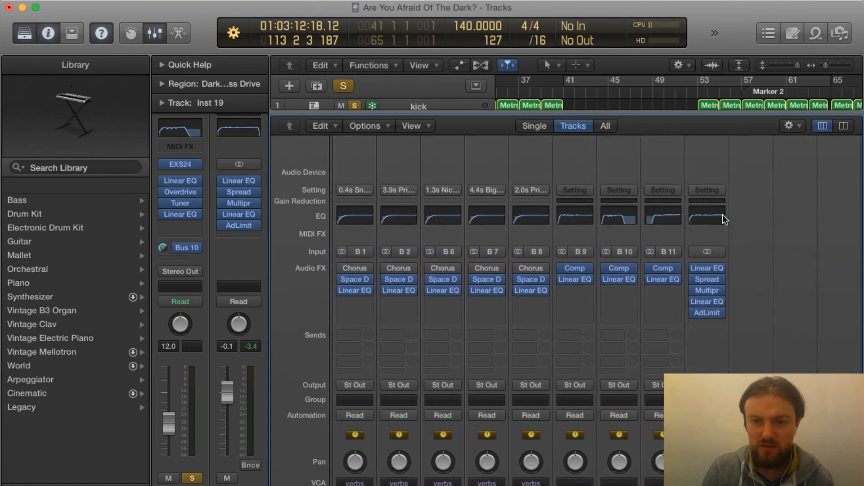
pyautogui.hscroll(-3, 723, 214)
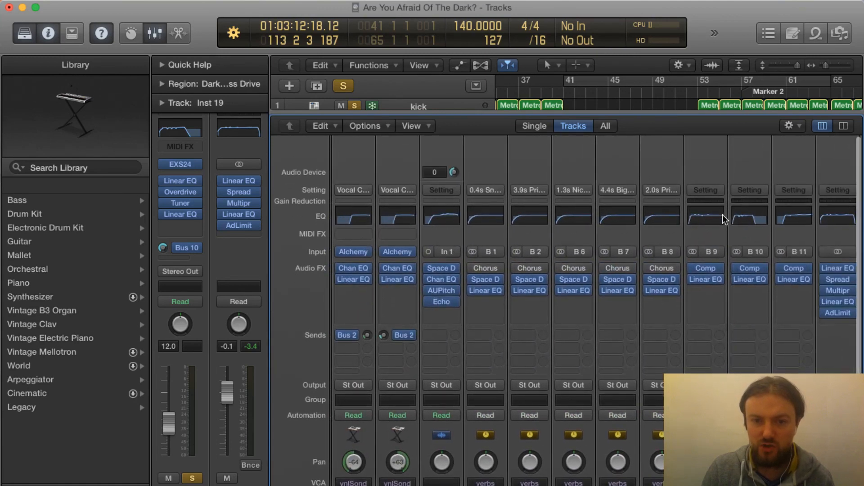
pyautogui.hscroll(2, 723, 215)
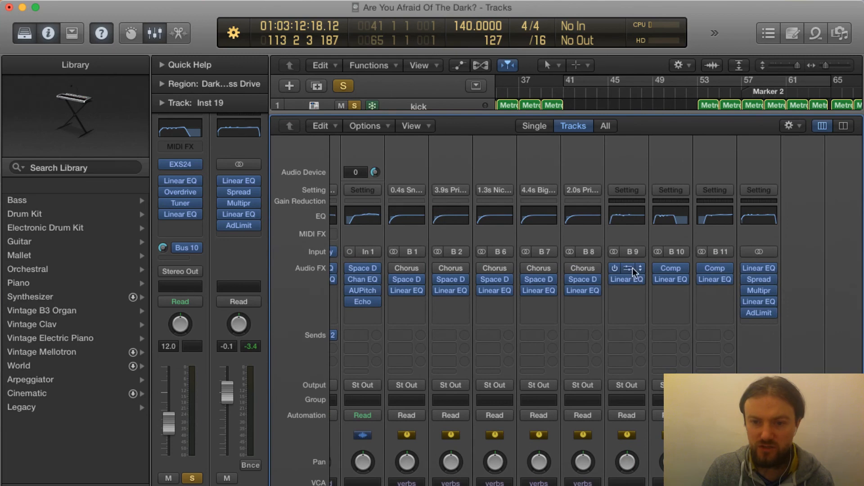
pyautogui.scroll(-8, 632, 268)
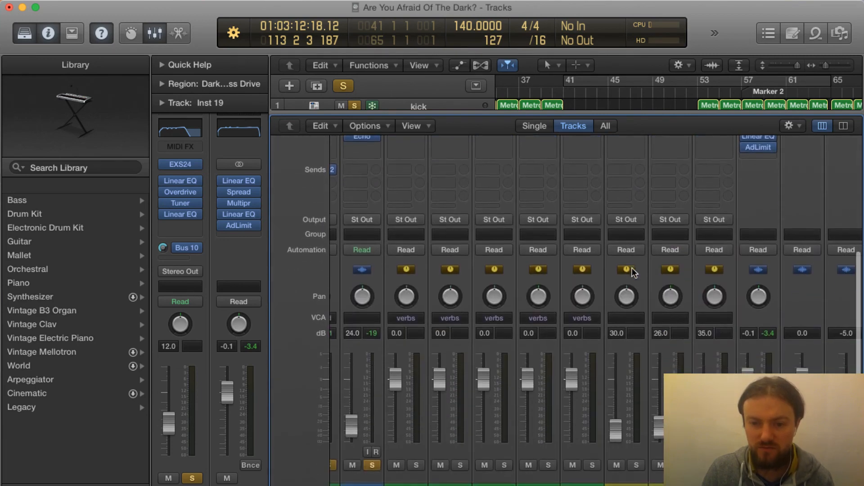
pyautogui.hscroll(5, 632, 268)
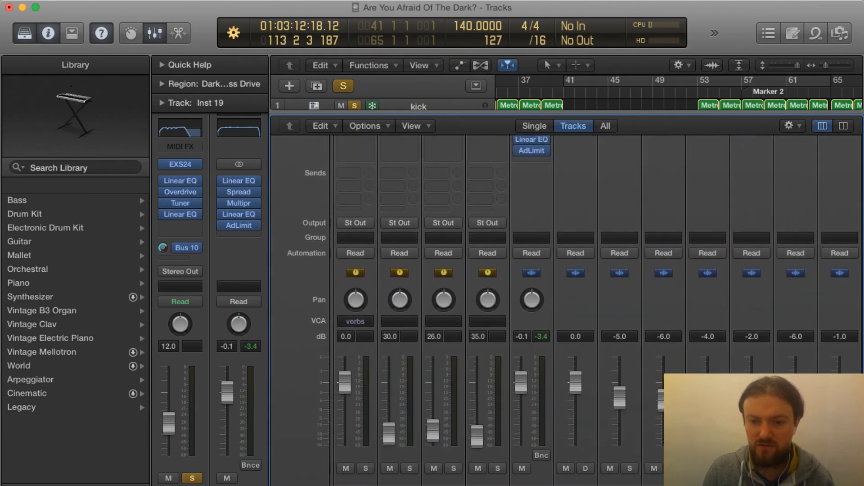
pyautogui.hscroll(-2, 525, 395)
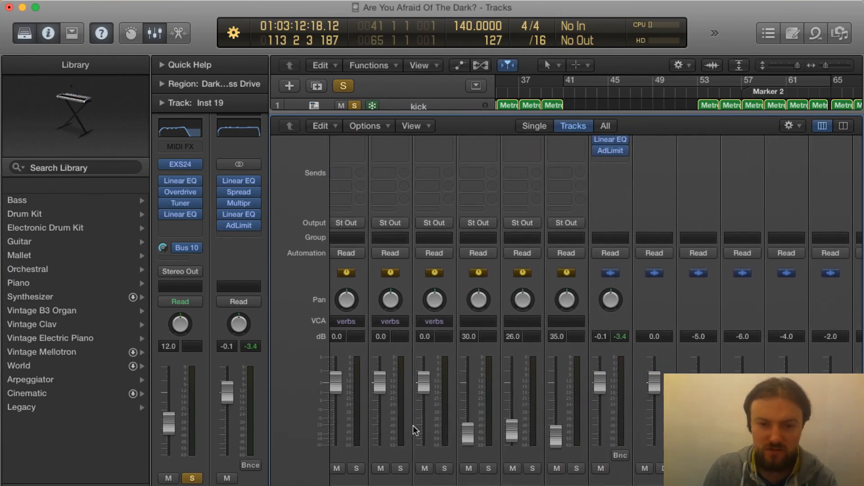
pyautogui.hscroll(-2, 342, 338)
pyautogui.scroll(5, 514, 352)
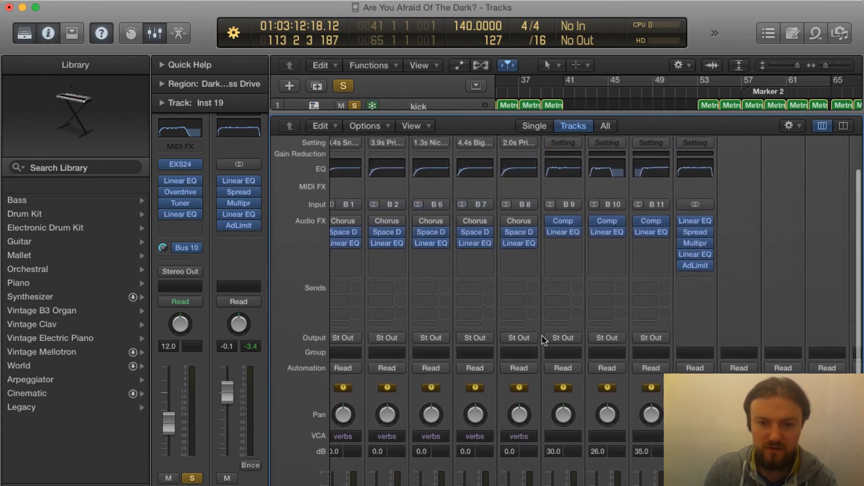
pyautogui.hscroll(-9, 468, 259)
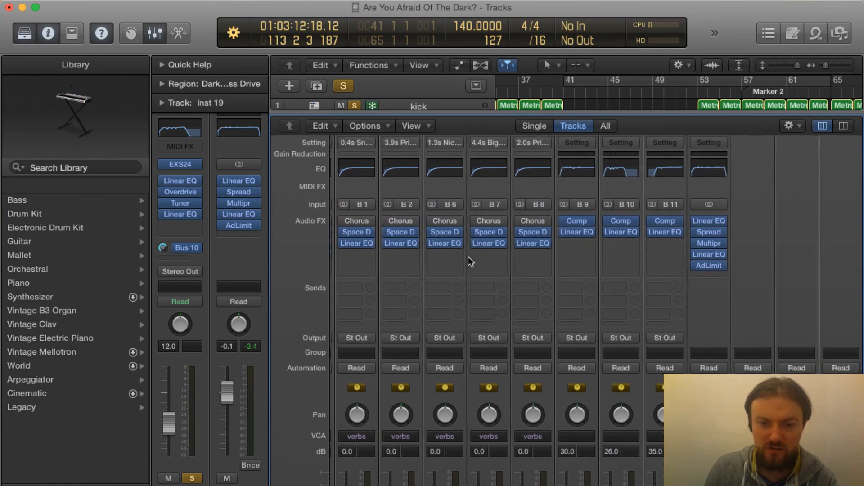
# Step: Examine the sends, pan, faders and inserts across the instrument channels, reverb buses, compressor buses and stereo output in the Mixer
pyautogui.hscroll(10, 468, 258)
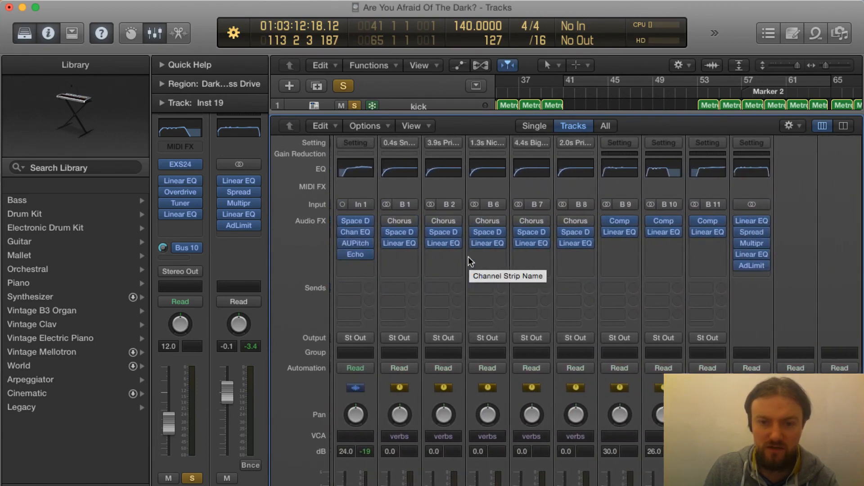
pyautogui.hscroll(-12, 468, 259)
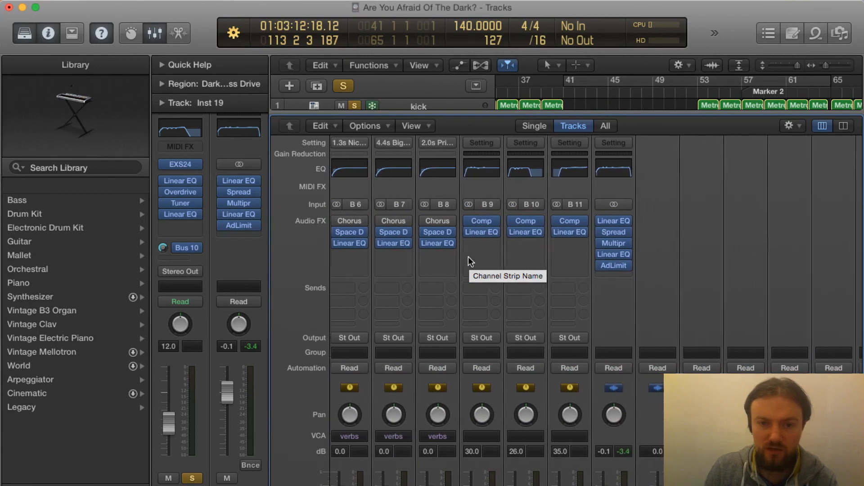
pyautogui.scroll(-5, 468, 256)
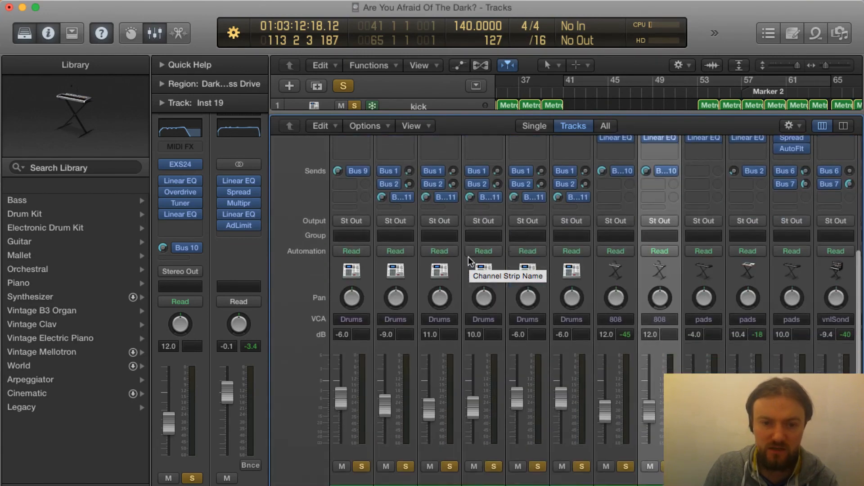
pyautogui.hscroll(1, 387, 378)
pyautogui.hscroll(11, 399, 374)
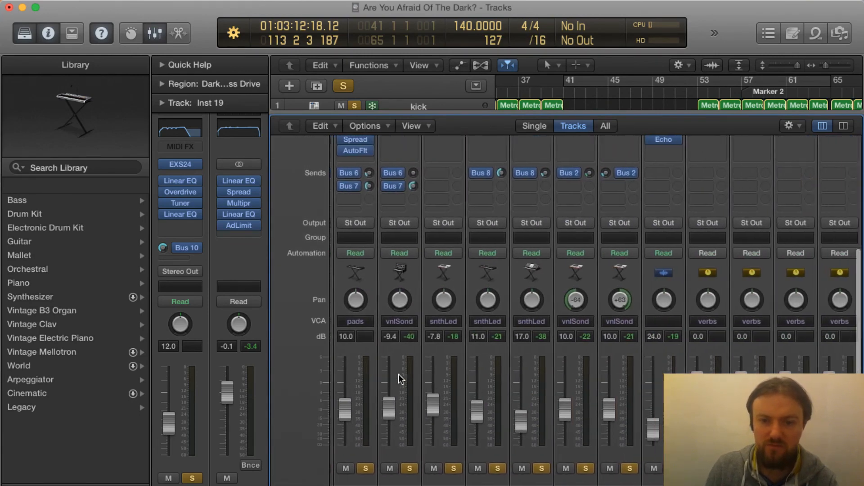
pyautogui.hscroll(2, 596, 311)
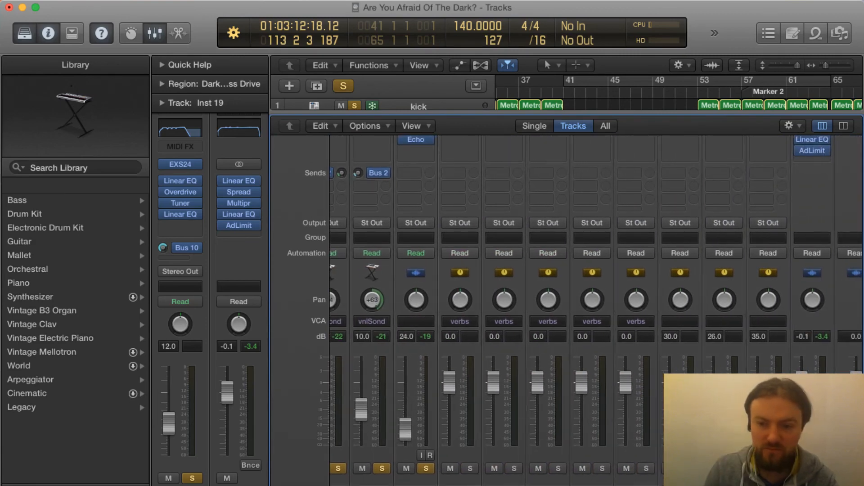
pyautogui.scroll(3, 704, 480)
pyautogui.scroll(5, 693, 342)
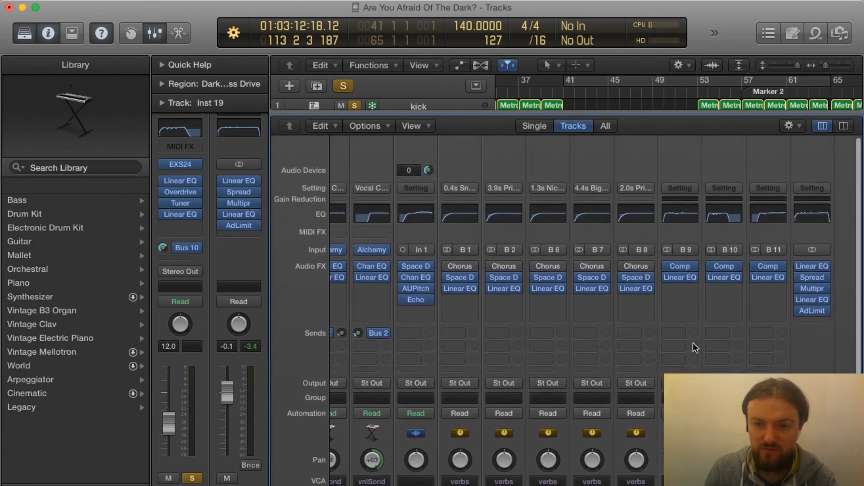
# Step: Inspect the Linear Phase EQ curves on the Bass Para and Drum Para buses, closing each plug-in window
pyautogui.doubleClick(724, 216)
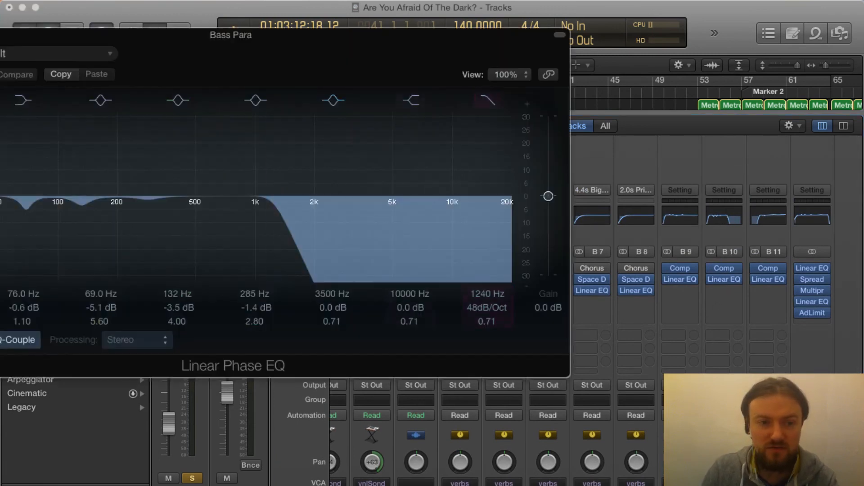
pyautogui.press('super+w')
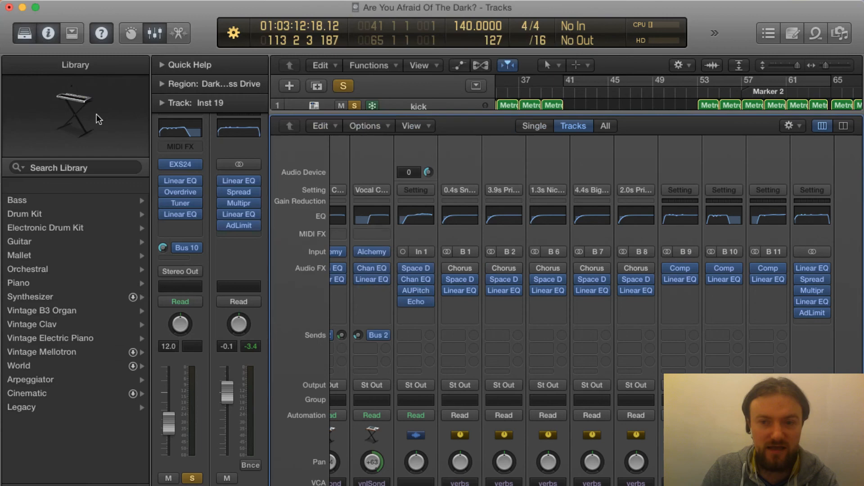
pyautogui.doubleClick(805, 218)
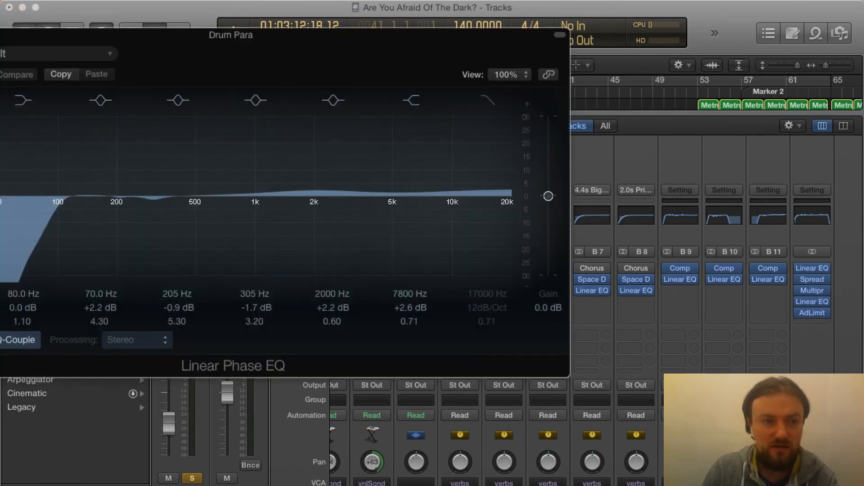
pyautogui.press('super+w')
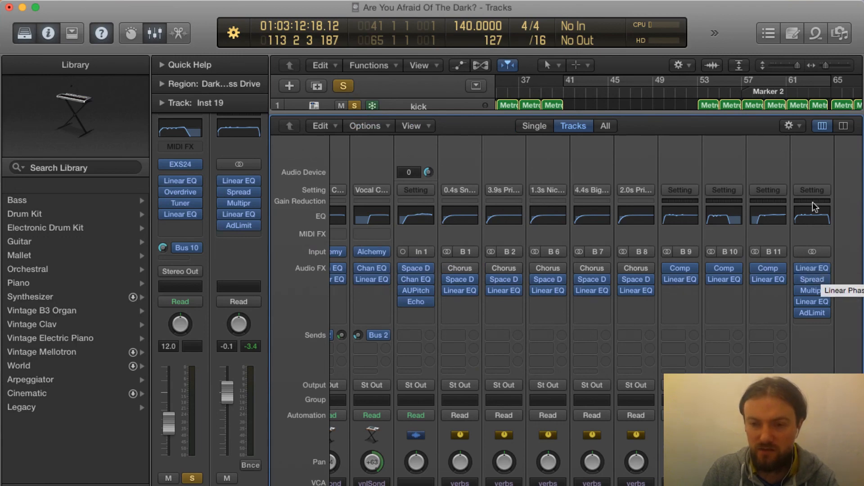
# Step: Inspect the Linear Phase EQ and Stereo Spread settings on the Stereo Out channel, closing each plug-in window
pyautogui.click(814, 219)
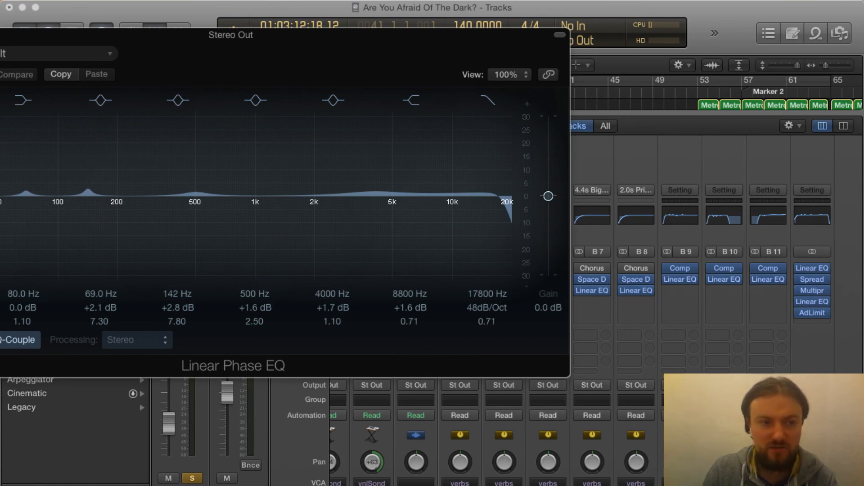
pyautogui.press('super+w')
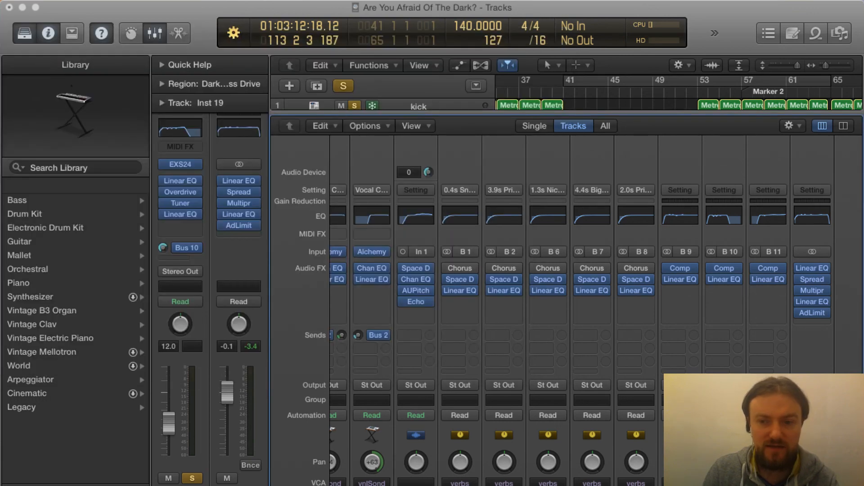
pyautogui.click(814, 270)
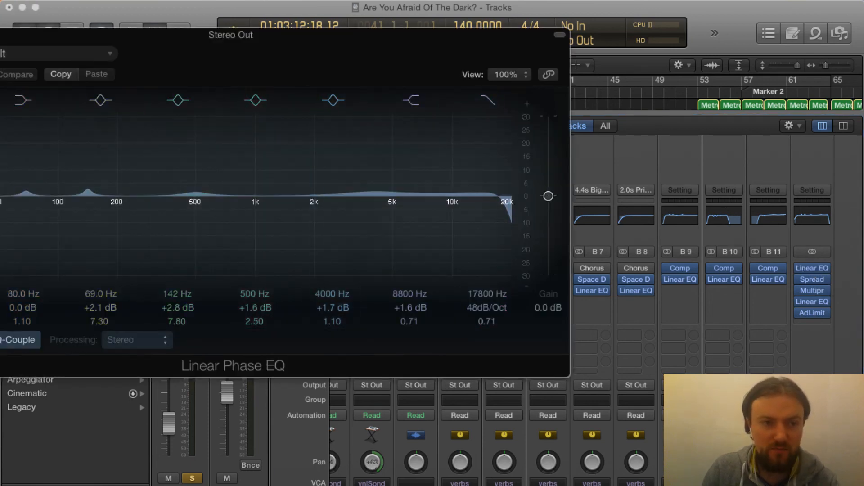
pyautogui.press('super+w')
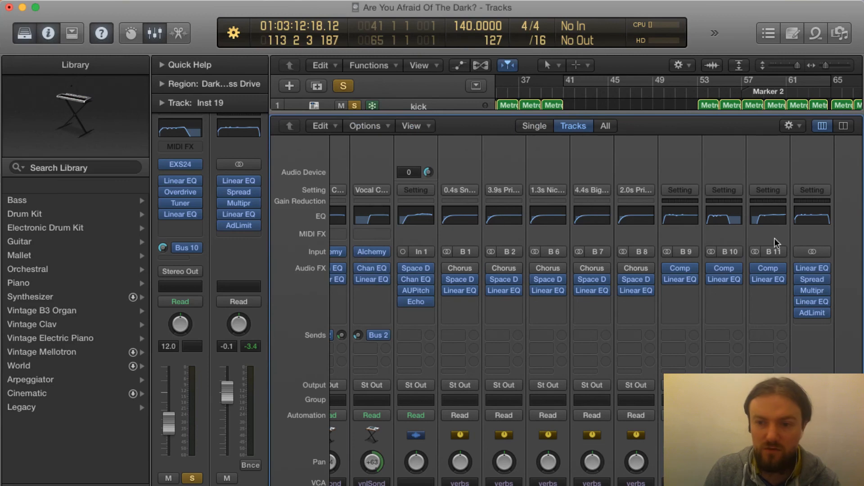
pyautogui.click(817, 277)
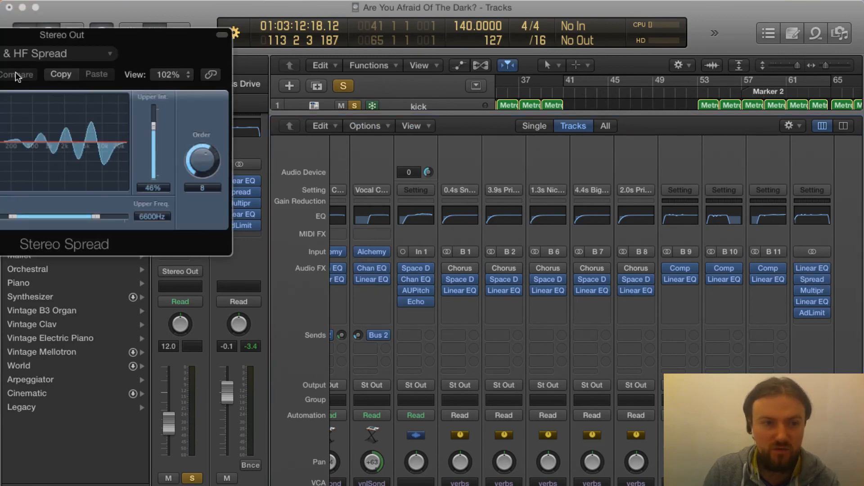
pyautogui.press('super+w')
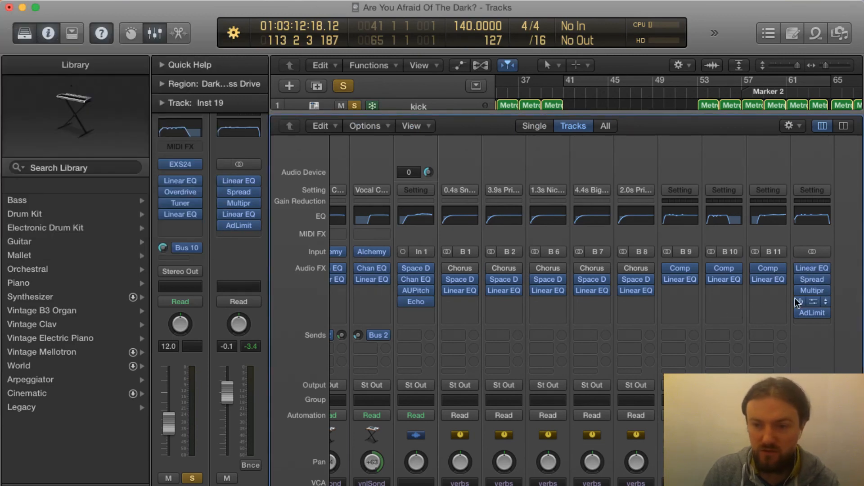
# Step: Bypass all five Stereo Out inserts, including the Multipressor and Adaptive Limiter, and play the beat from about bar 16
pyautogui.click(800, 271)
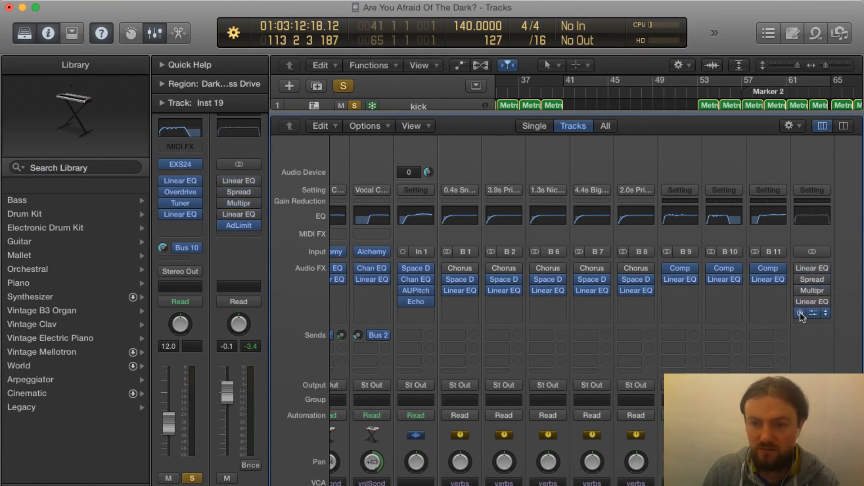
pyautogui.hscroll(-10, 565, 88)
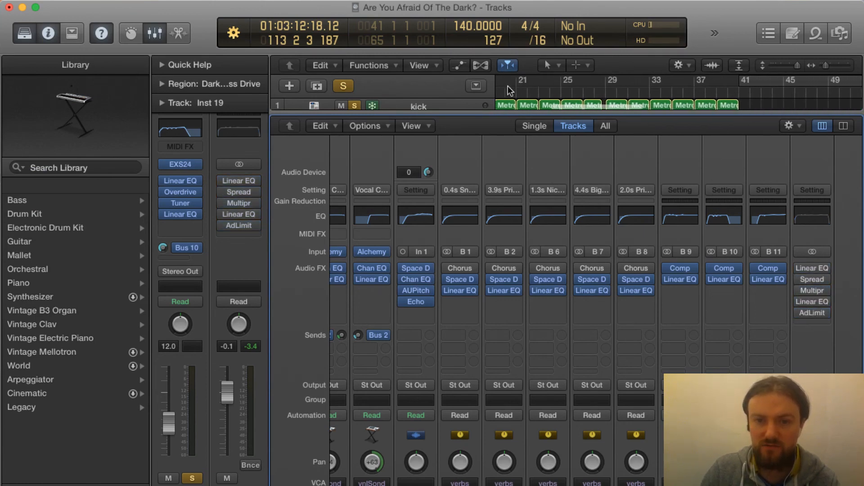
pyautogui.doubleClick(628, 90)
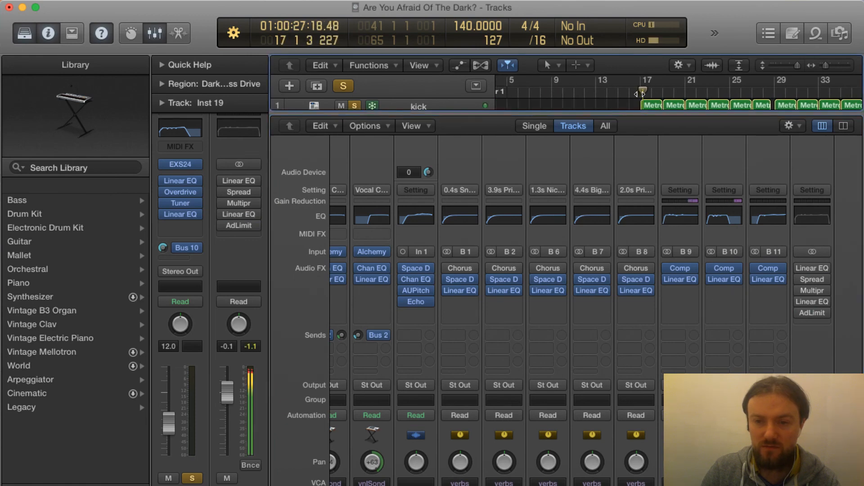
# Step: Re-enable the Stereo Out inserts one by one during playback, from the first Linear EQ down to the Adaptive Limiter, then stop
pyautogui.click(800, 268)
pyautogui.click(799, 279)
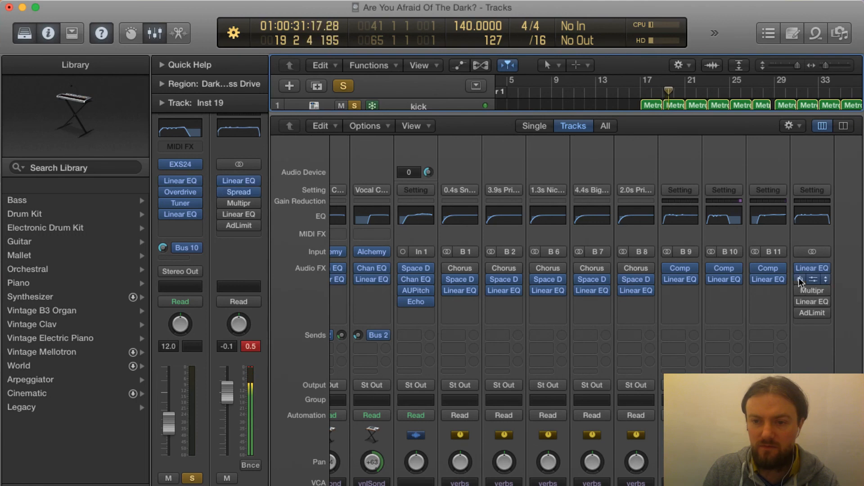
pyautogui.click(800, 290)
pyautogui.click(799, 302)
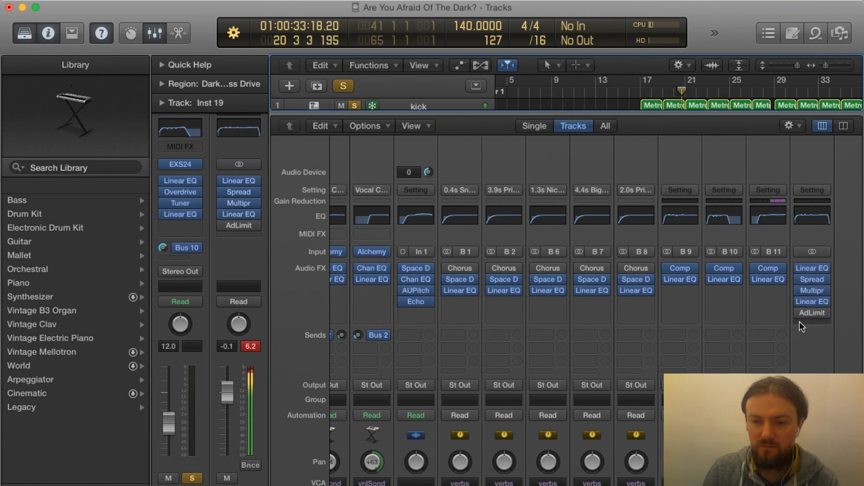
pyautogui.click(800, 313)
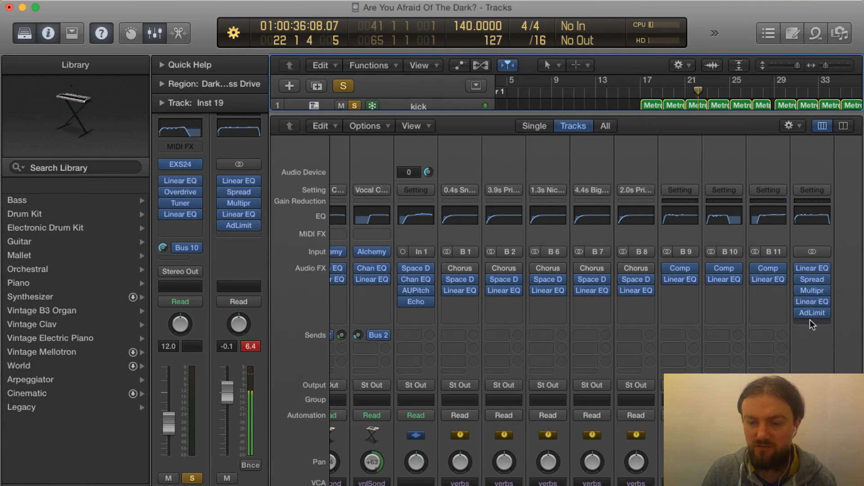
# Step: Compare playback from about bar 17 with the compressors on the parallel buses bypassed and switched back on
pyautogui.moveTo(754, 279)
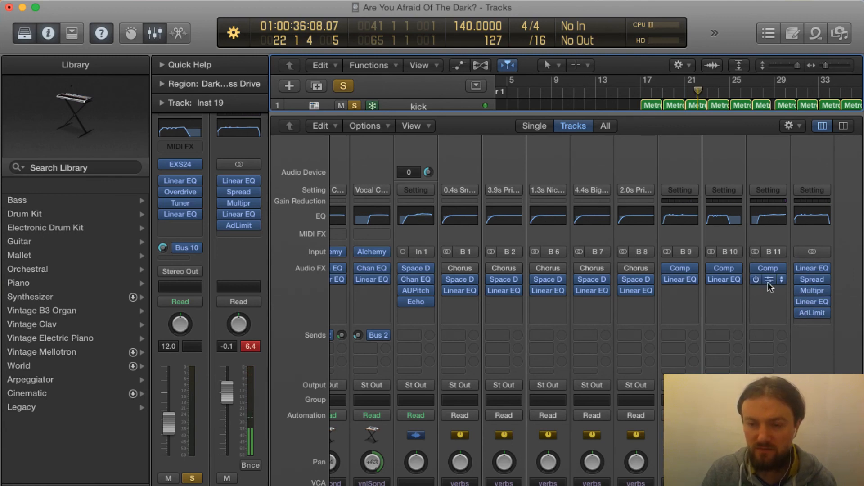
pyautogui.hscroll(5, 785, 239)
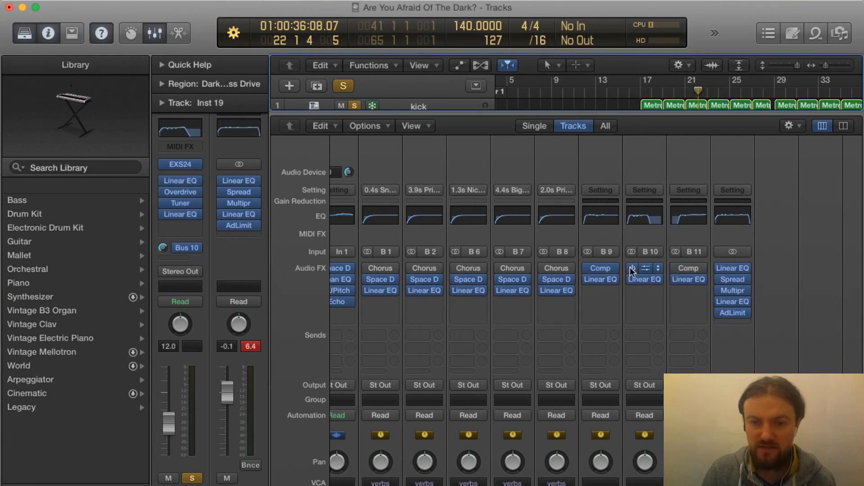
pyautogui.doubleClick(641, 92)
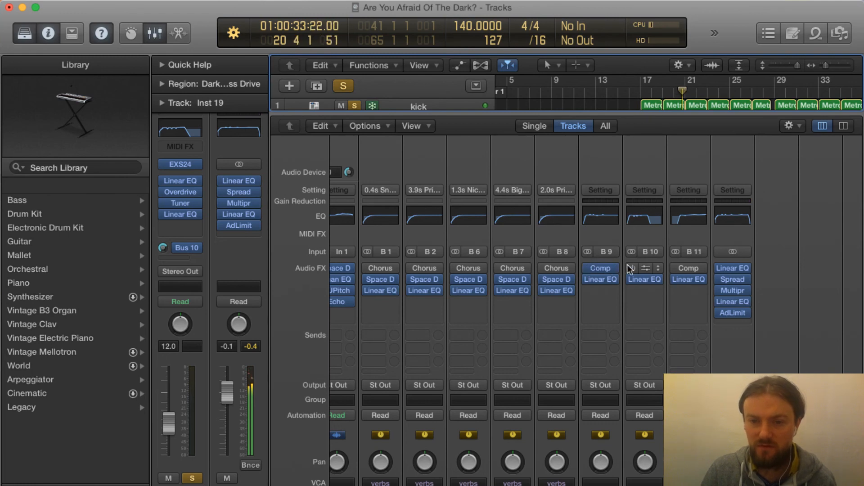
pyautogui.moveTo(675, 269)
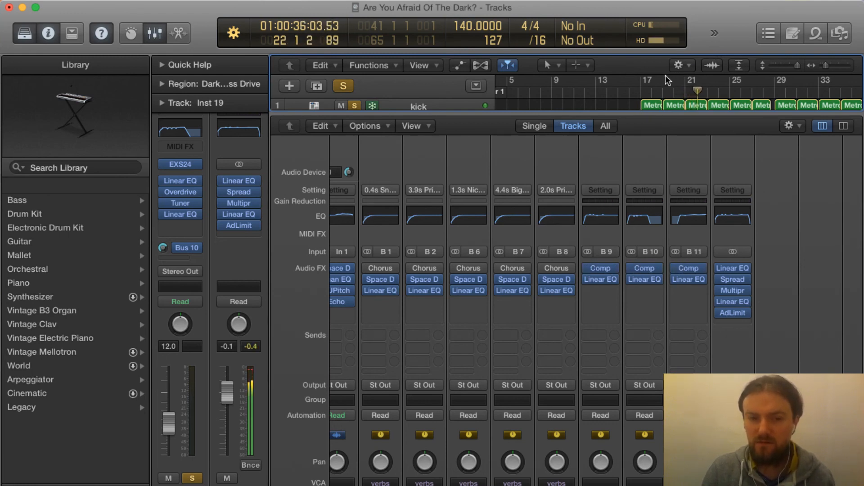
pyautogui.press('space')
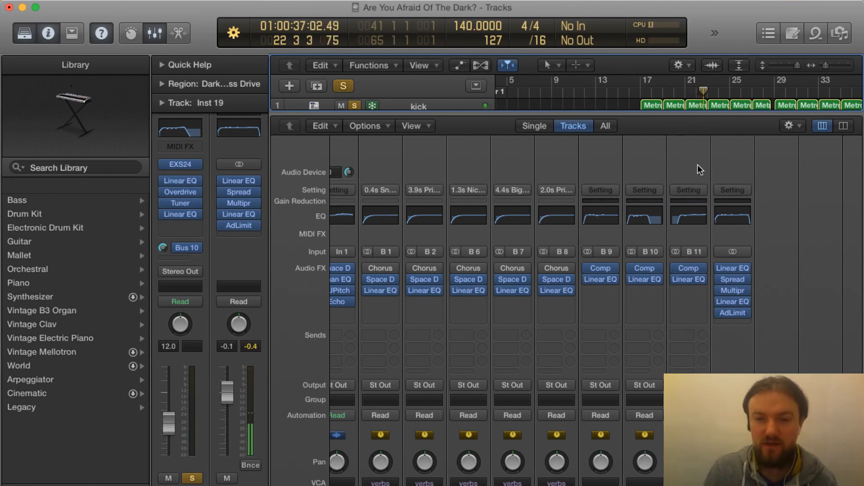
# Step: Close the Mixer to return to the arrangement's opening bars, and switch to OBS
pyautogui.press('x')
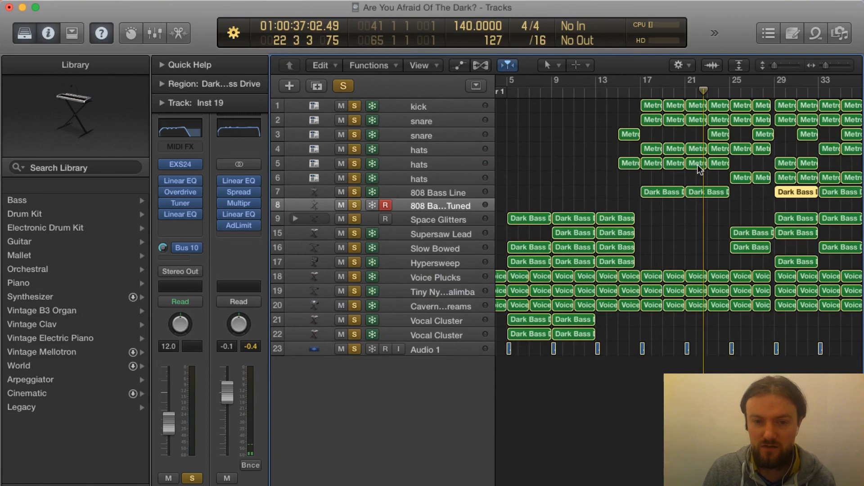
pyautogui.hscroll(2, 697, 170)
pyautogui.hscroll(-6, 698, 164)
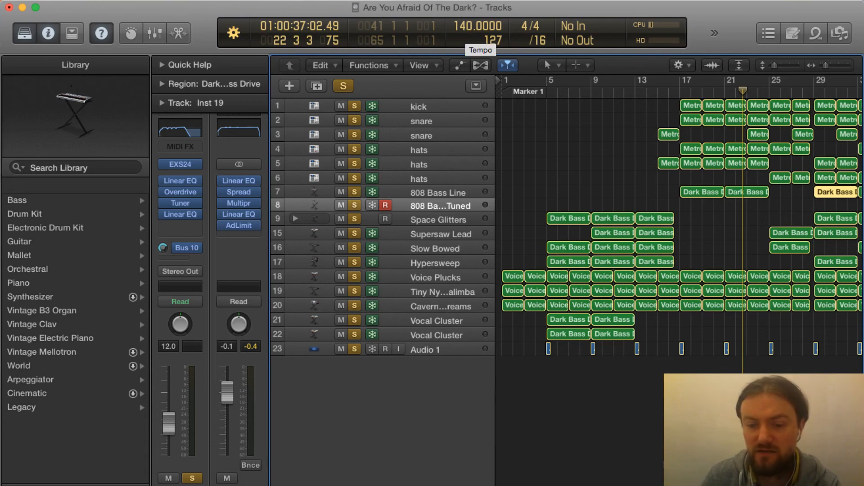
pyautogui.press('super+Tab')
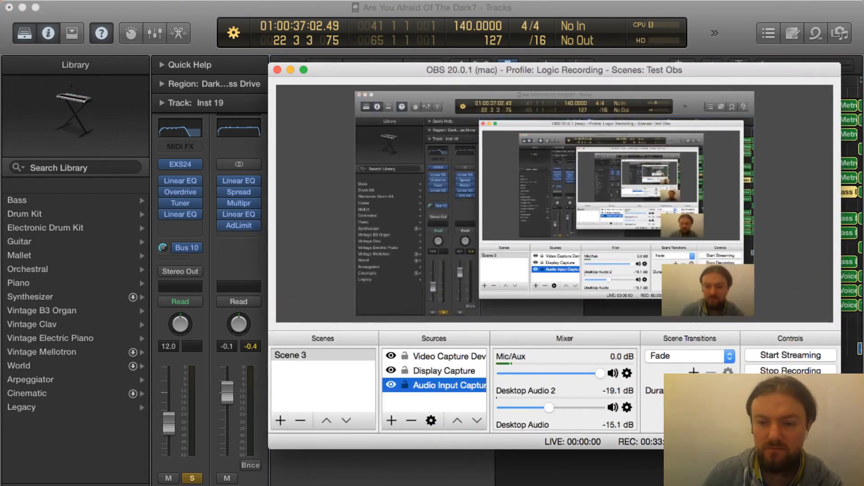